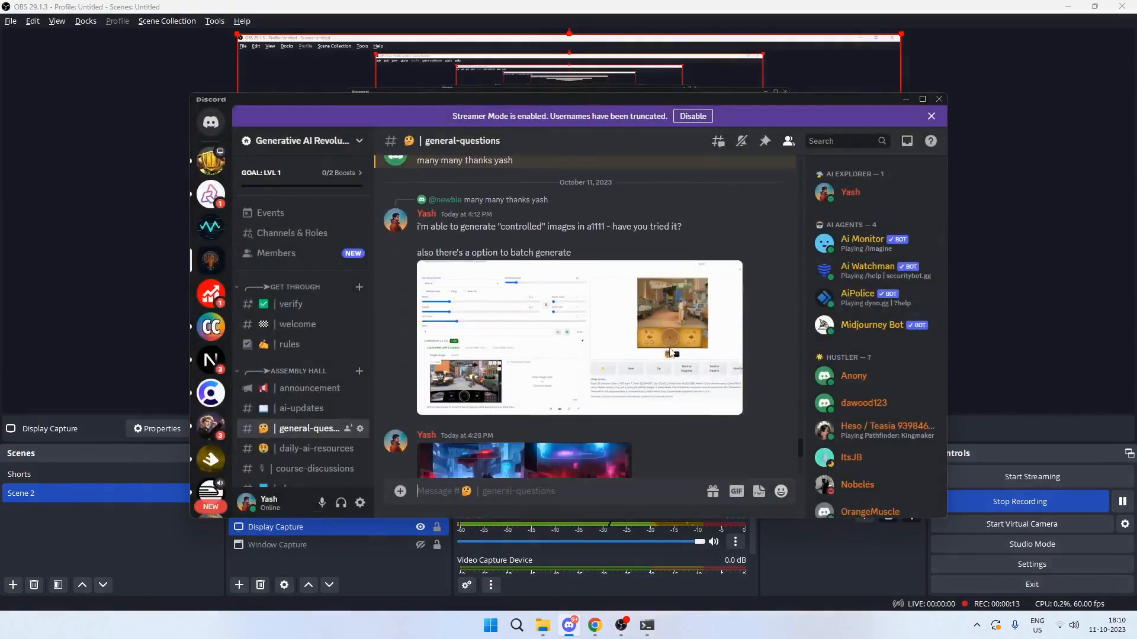
View the shared four-image grid and the neon street image enlarged in the general-questions channel, and switch to Chrome
{"action": "left_click", "coordinate": [503, 329]}
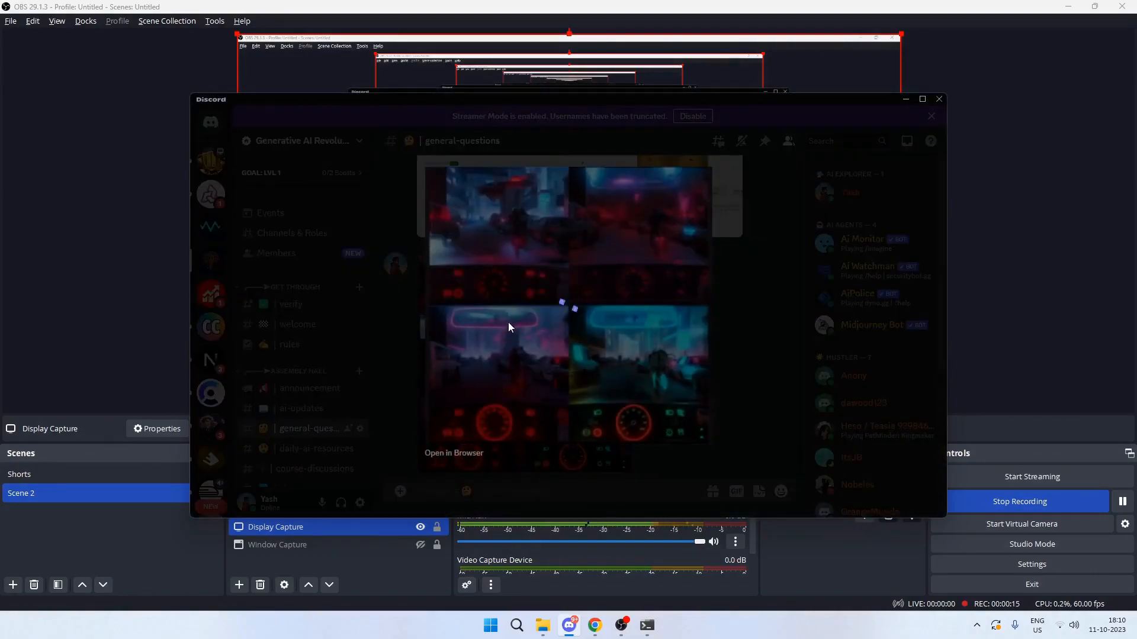
{"action": "key", "text": "Escape"}
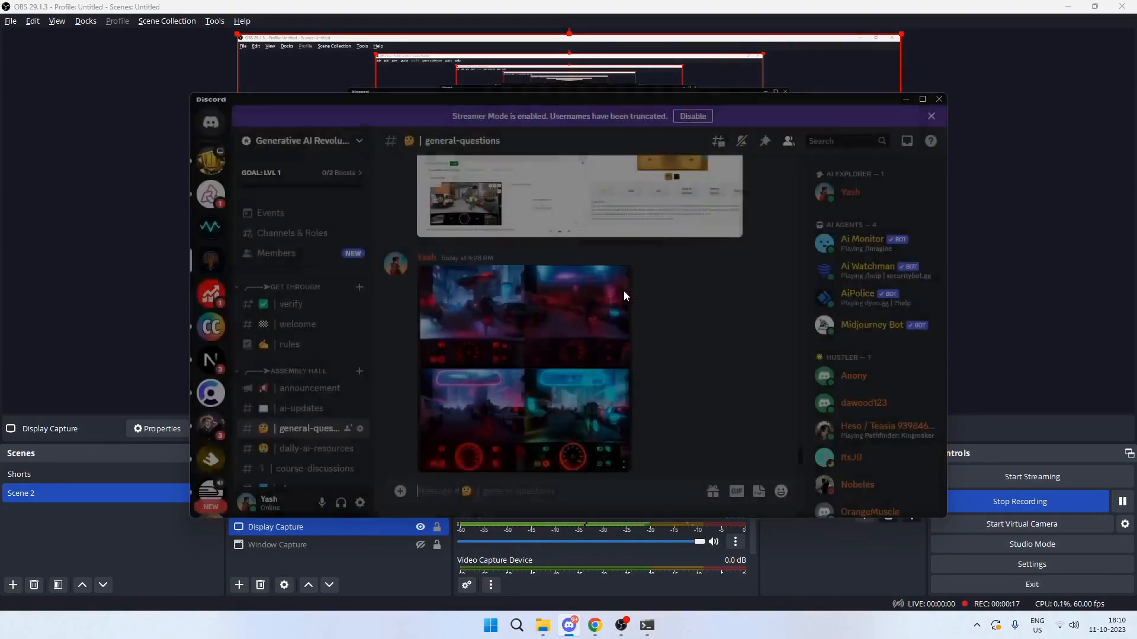
{"action": "scroll", "coordinate": [624, 293], "scroll_direction": "down", "scroll_amount": 4}
{"action": "left_click", "coordinate": [487, 357]}
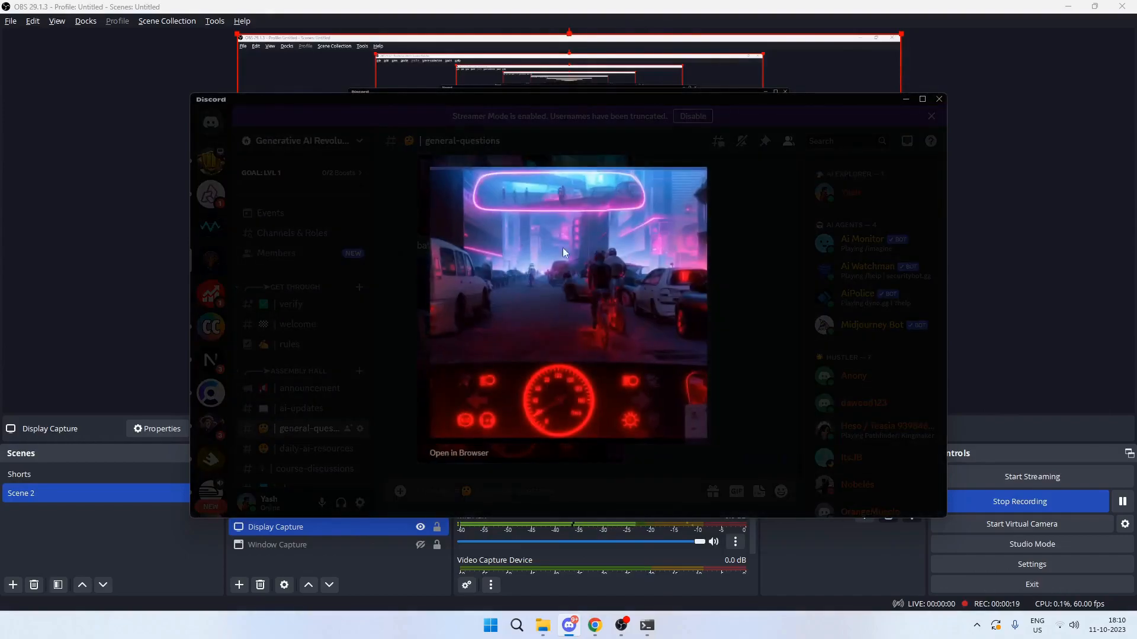
{"action": "key", "text": "alt+Tab"}
{"action": "key", "text": "Tab"}
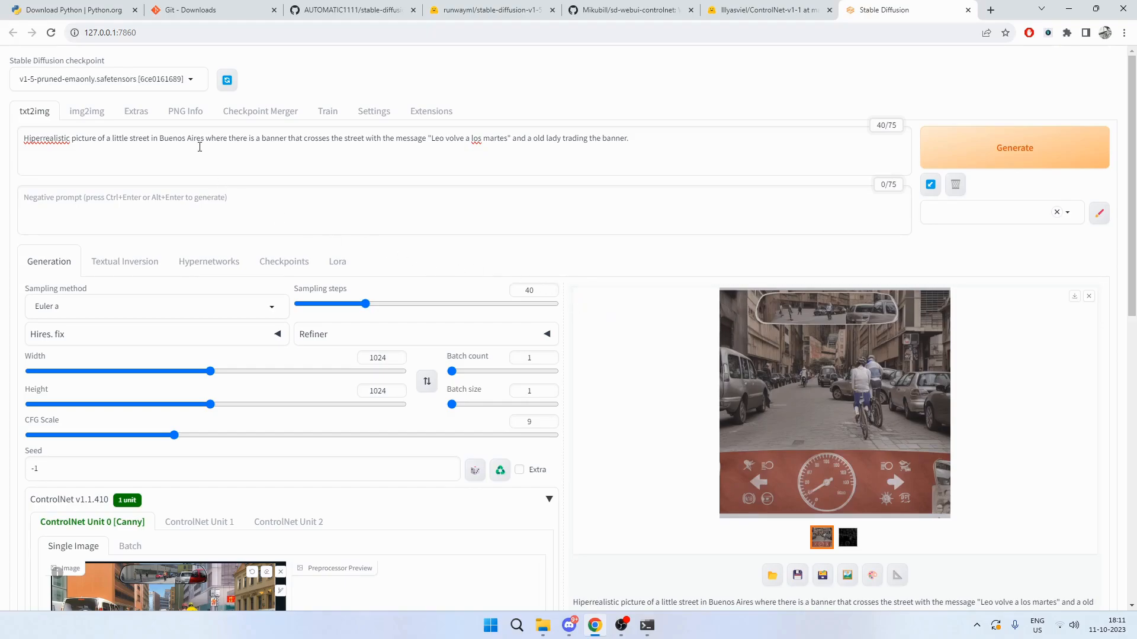
Review the Python and Git download pages and close both of their browser tabs
{"action": "left_click", "coordinate": [101, 14]}
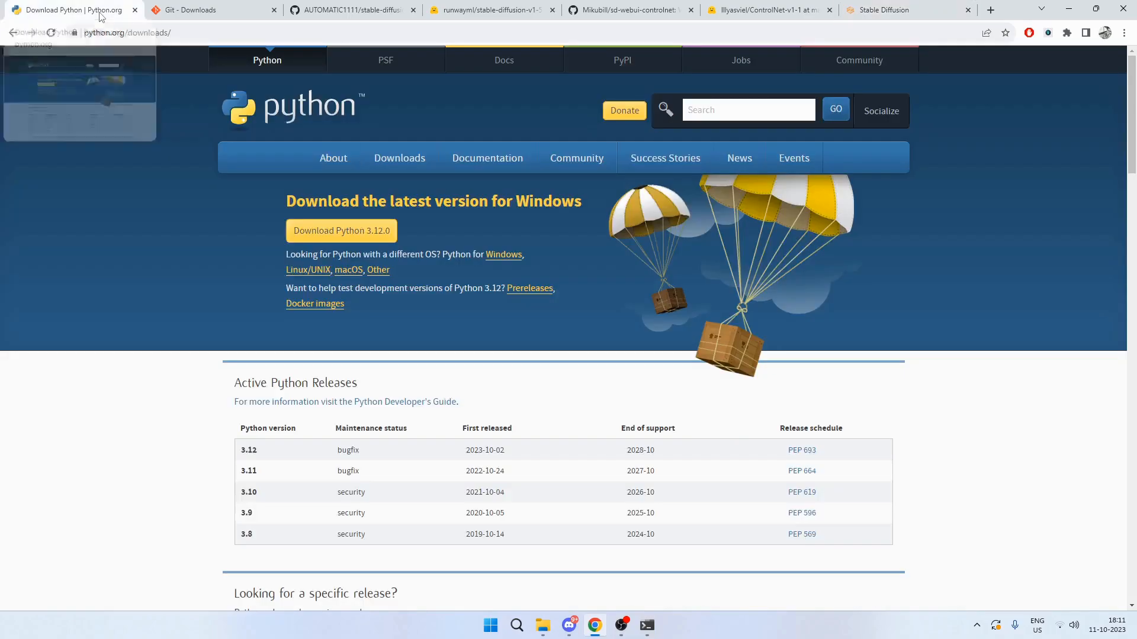
{"action": "key", "text": "alt"}
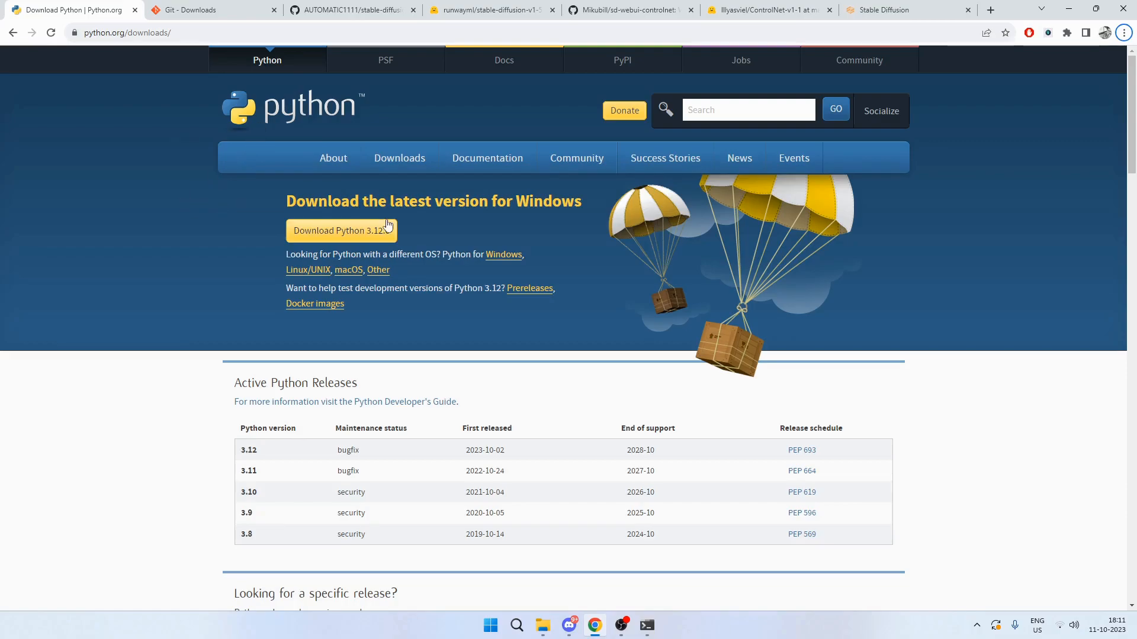
{"action": "left_click", "coordinate": [201, 9]}
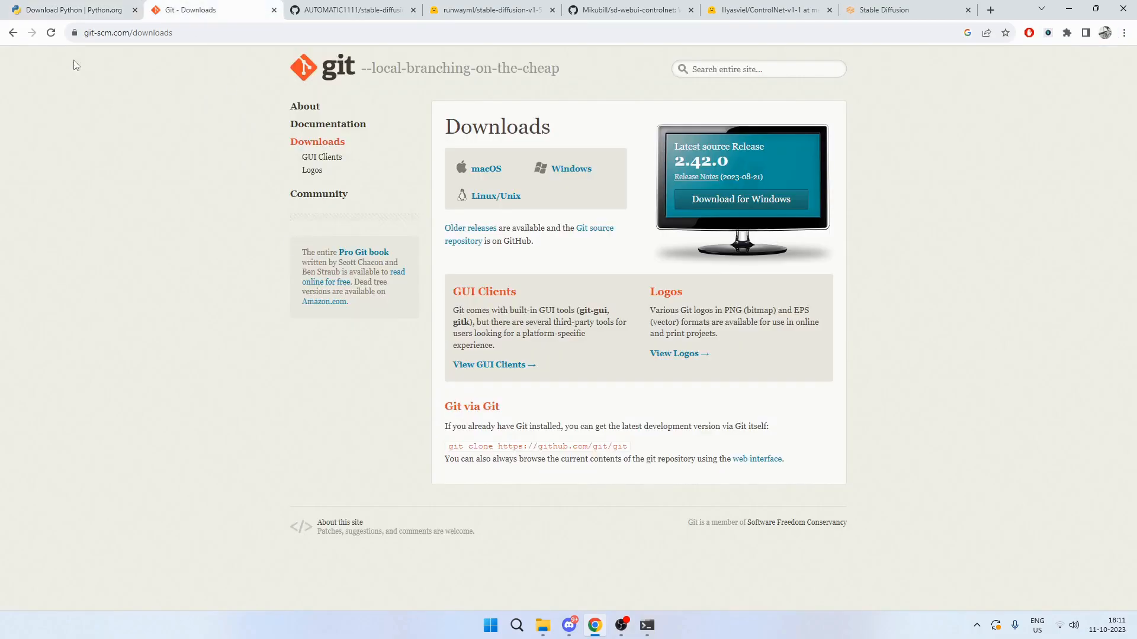
{"action": "left_click", "coordinate": [135, 11]}
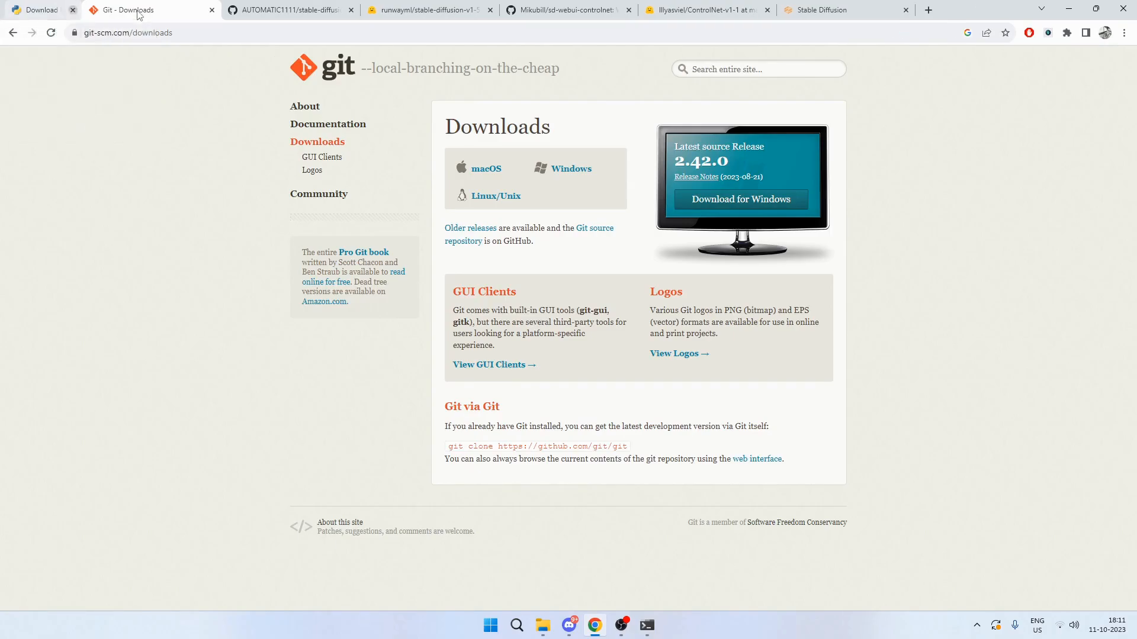
{"action": "left_click", "coordinate": [135, 10]}
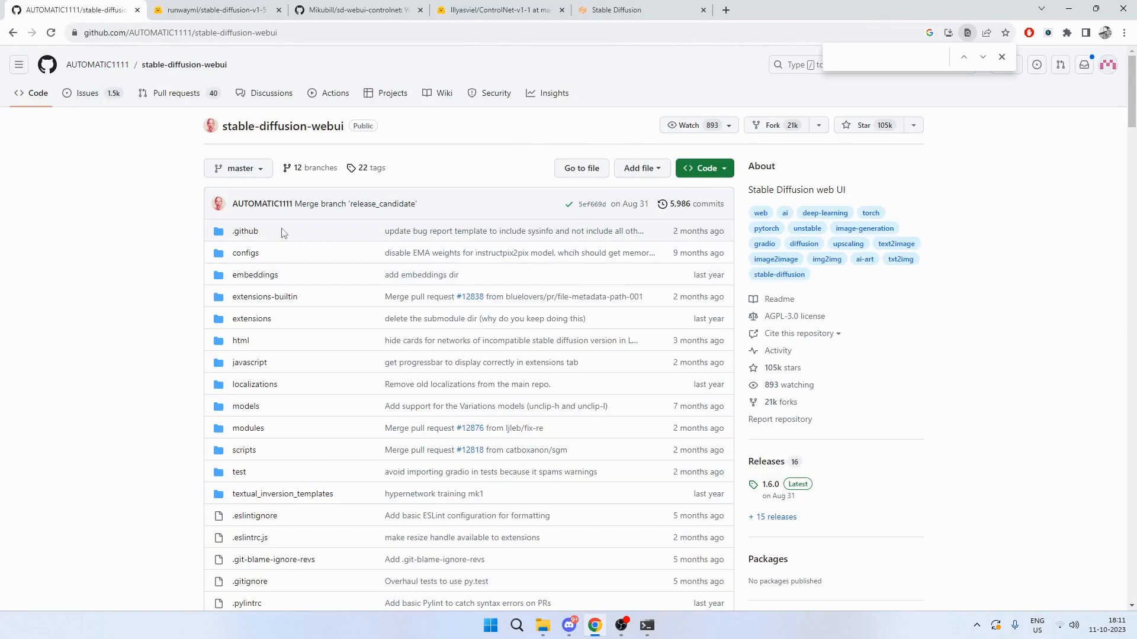
Find the Windows installation instructions in the README of the stable-diffusion-webui repository
{"action": "scroll", "coordinate": [281, 232], "scroll_direction": "down", "scroll_amount": 20}
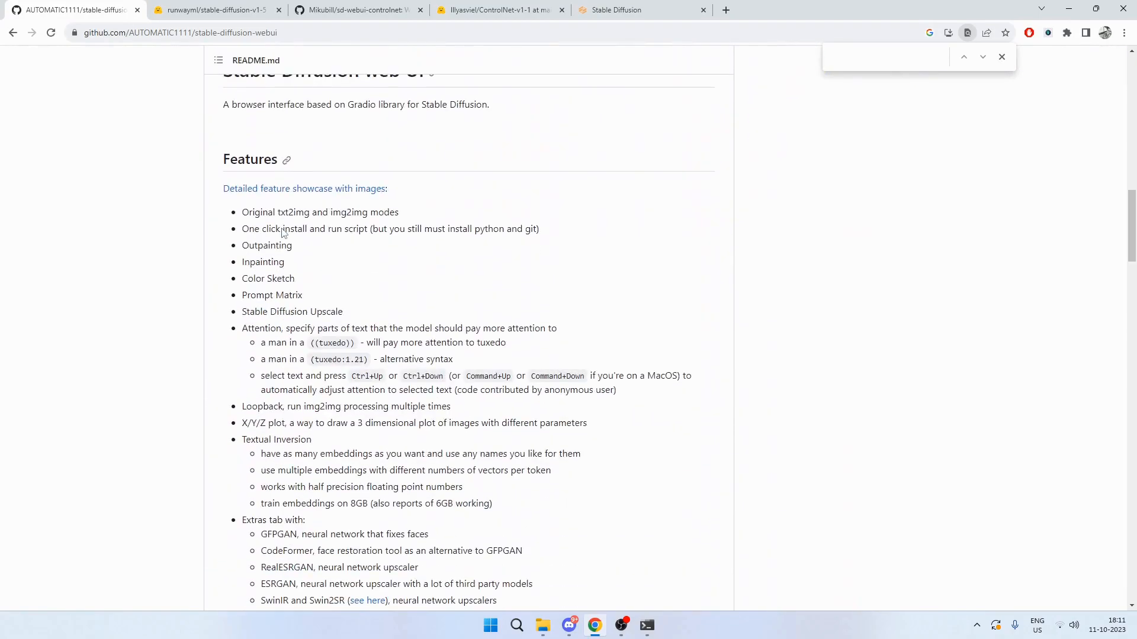
{"action": "scroll", "coordinate": [309, 208], "scroll_direction": "down", "scroll_amount": 15}
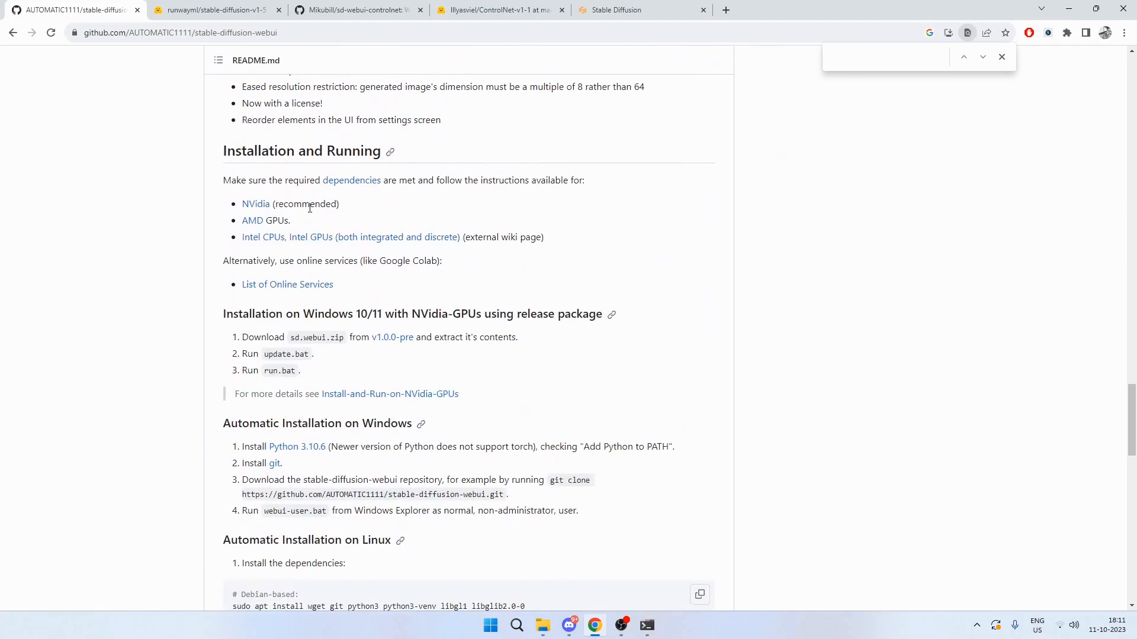
{"action": "scroll", "coordinate": [356, 243], "scroll_direction": "down", "scroll_amount": 2}
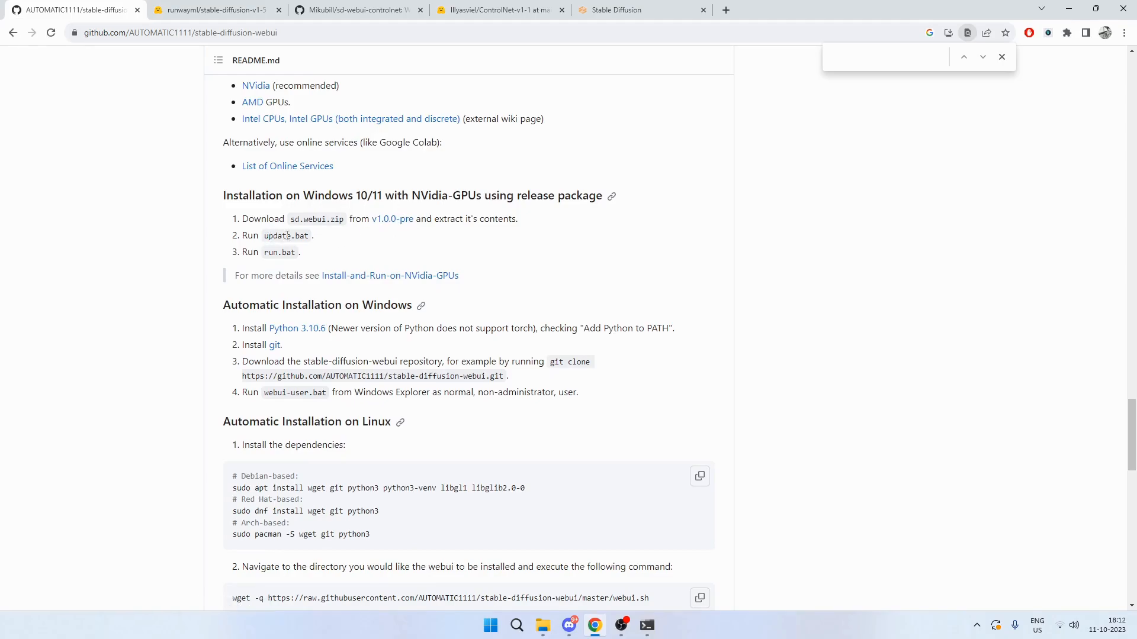
Switch to File Explorer and open the sd.webui folder inside SDBase to inspect its batch files
{"action": "key", "text": "alt+Tab"}
{"action": "key", "text": "Tab"}
{"action": "key", "text": "Tab"}
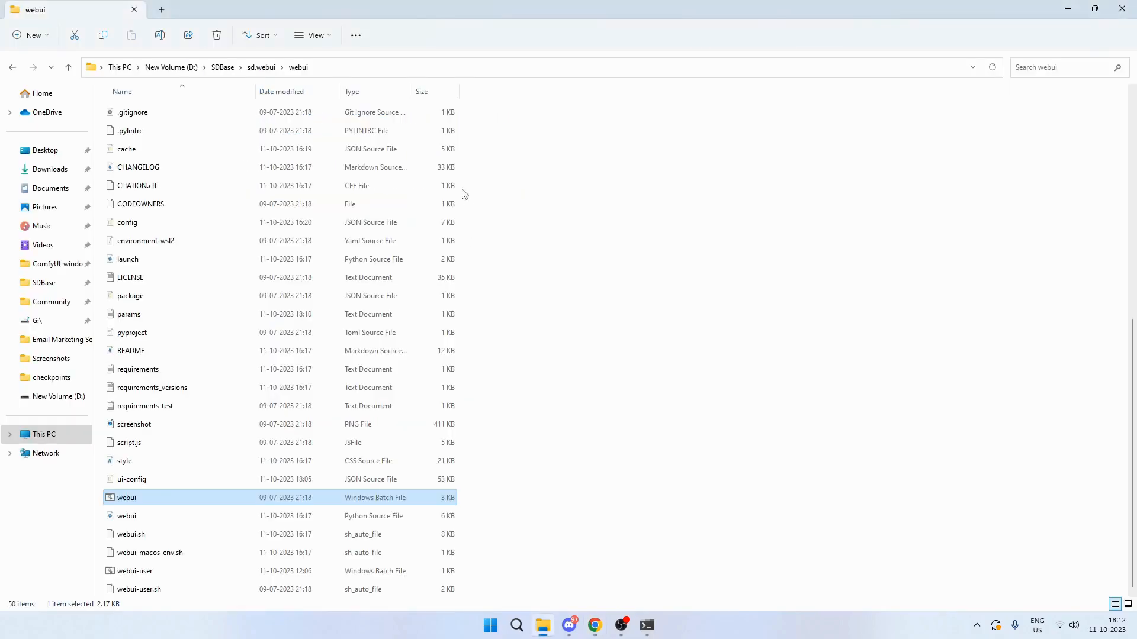
{"action": "left_click", "coordinate": [223, 68]}
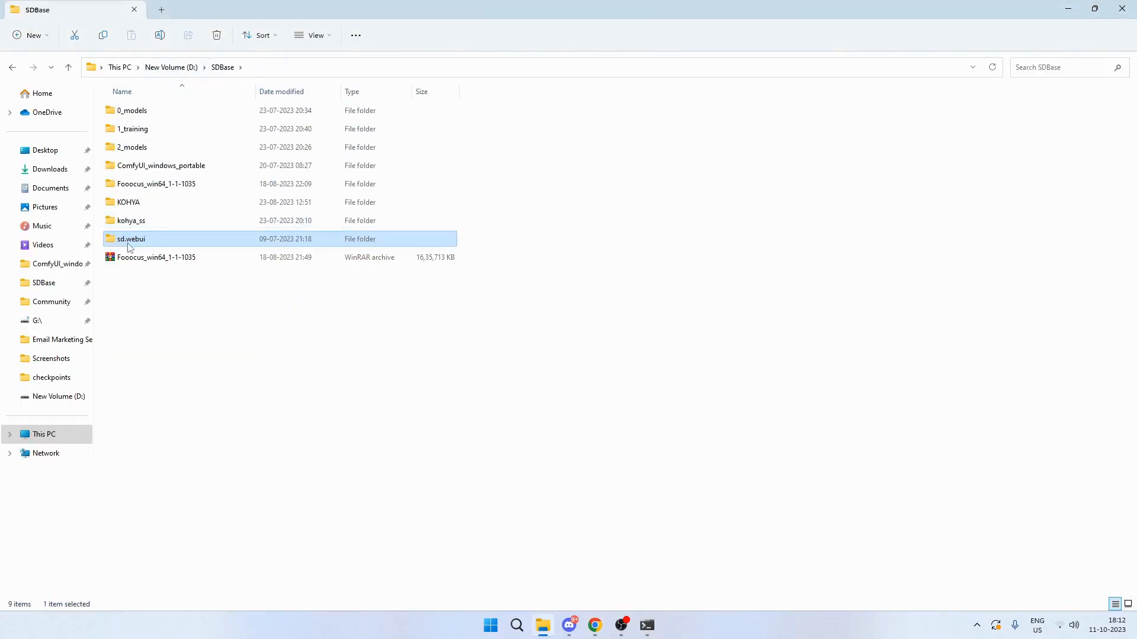
{"action": "double_click", "coordinate": [142, 244]}
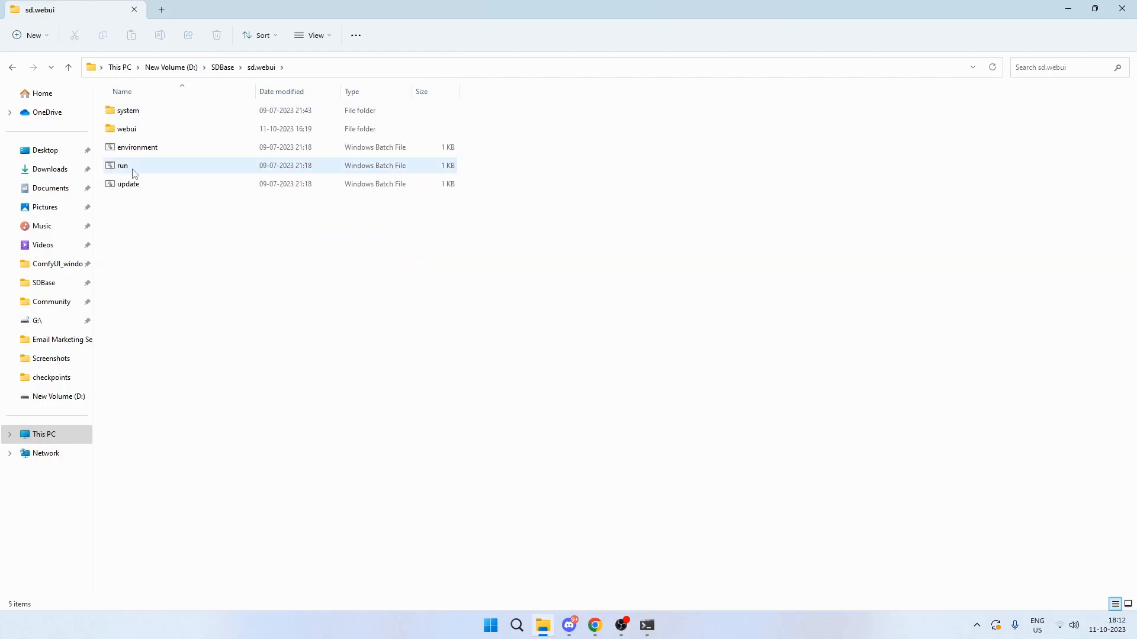
Switch back to Chrome and examine the files and versions of the runwayml stable-diffusion-v1-5 model on Hugging Face
{"action": "key", "text": "alt+Tab"}
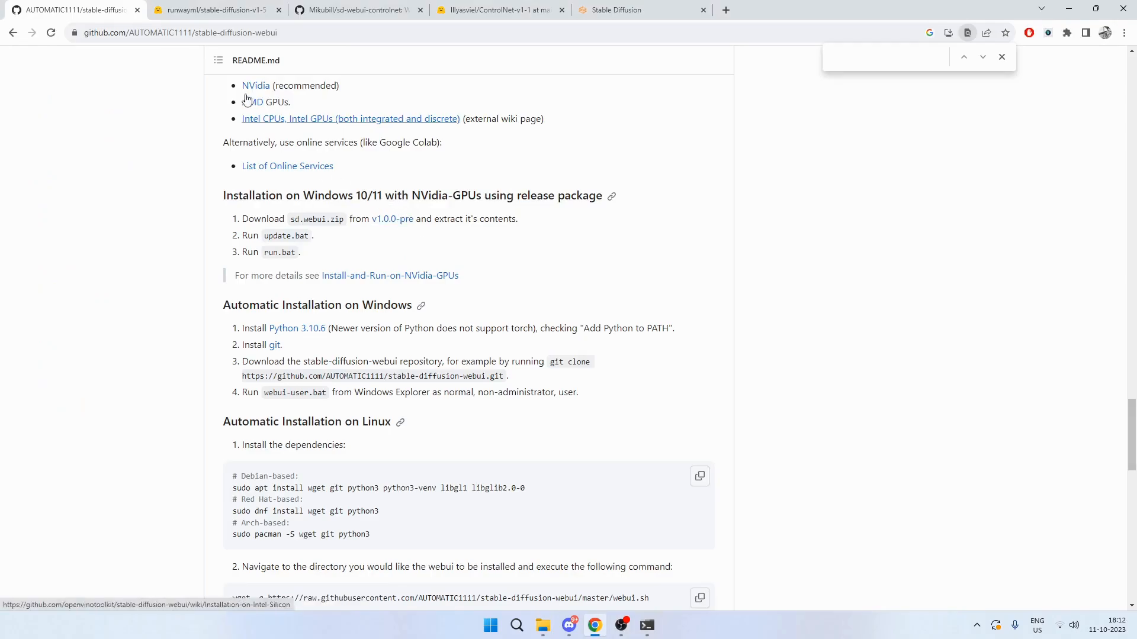
{"action": "left_click", "coordinate": [197, 7]}
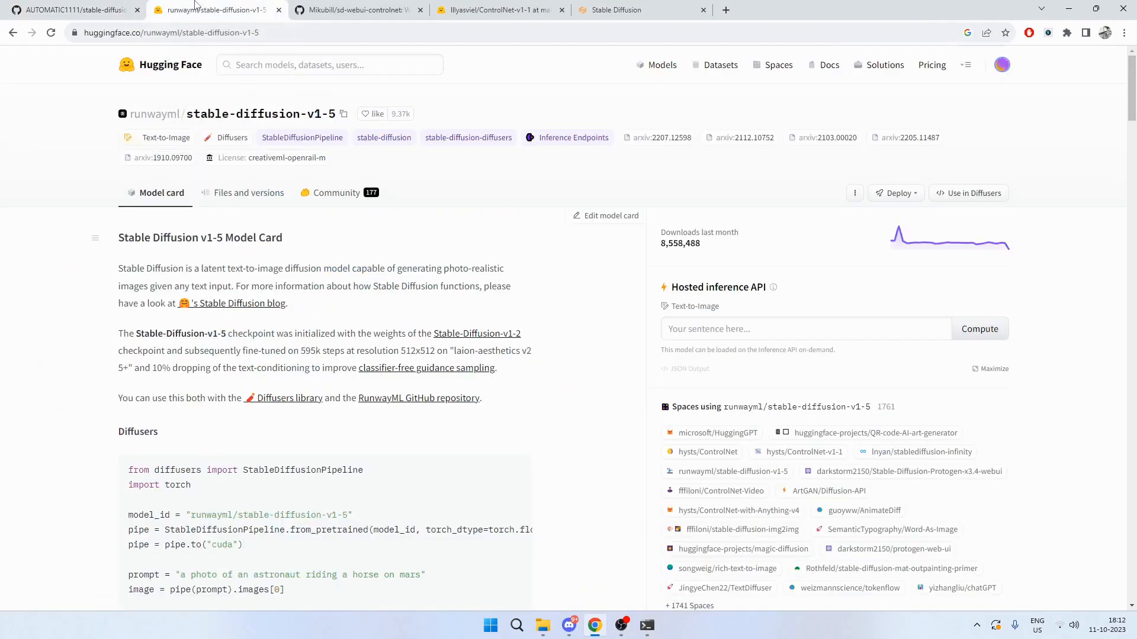
{"action": "left_click", "coordinate": [236, 197]}
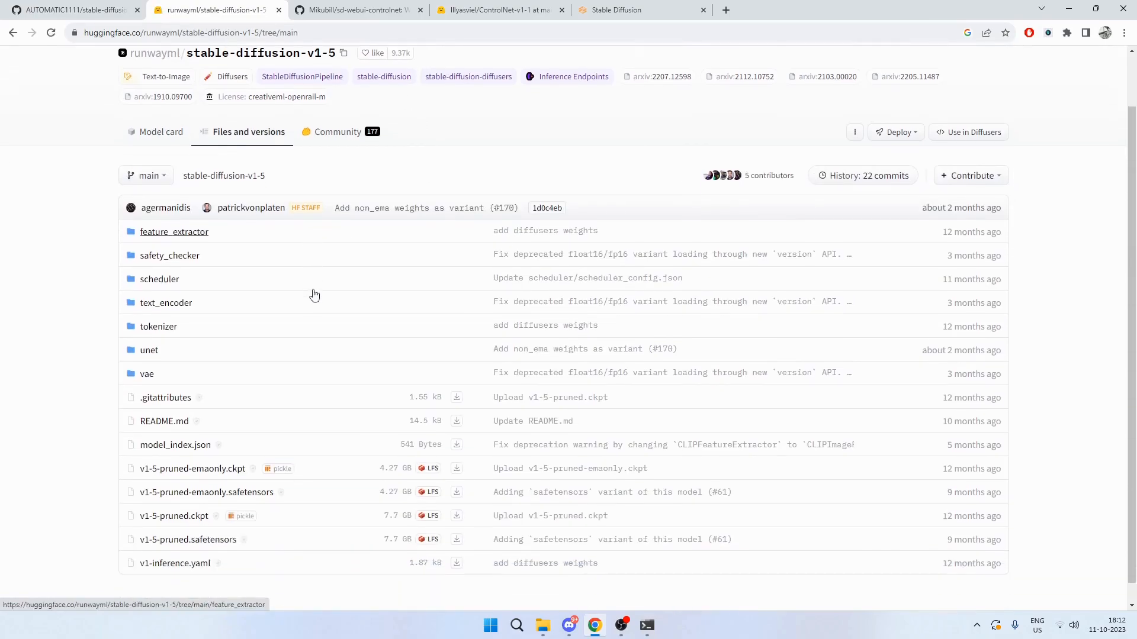
{"action": "scroll", "coordinate": [312, 290], "scroll_direction": "down", "scroll_amount": 1}
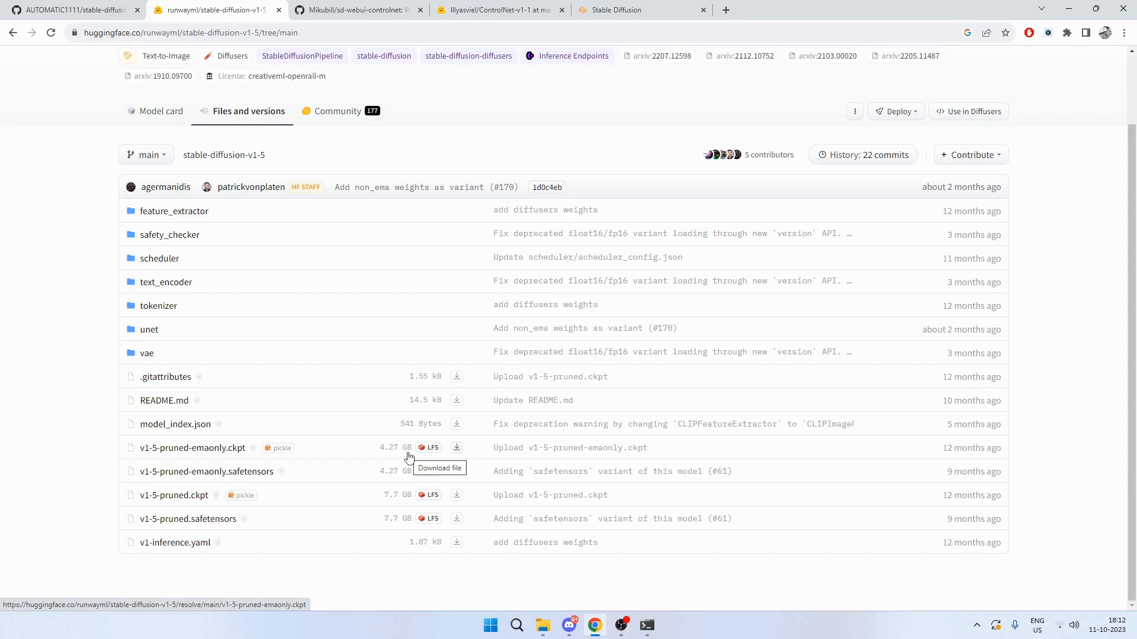
Switch to File Explorer and inspect the checkpoints in webui\models\Stable-diffusion, returning to the webui folder
{"action": "key", "text": "alt+Tab"}
{"action": "double_click", "coordinate": [122, 130]}
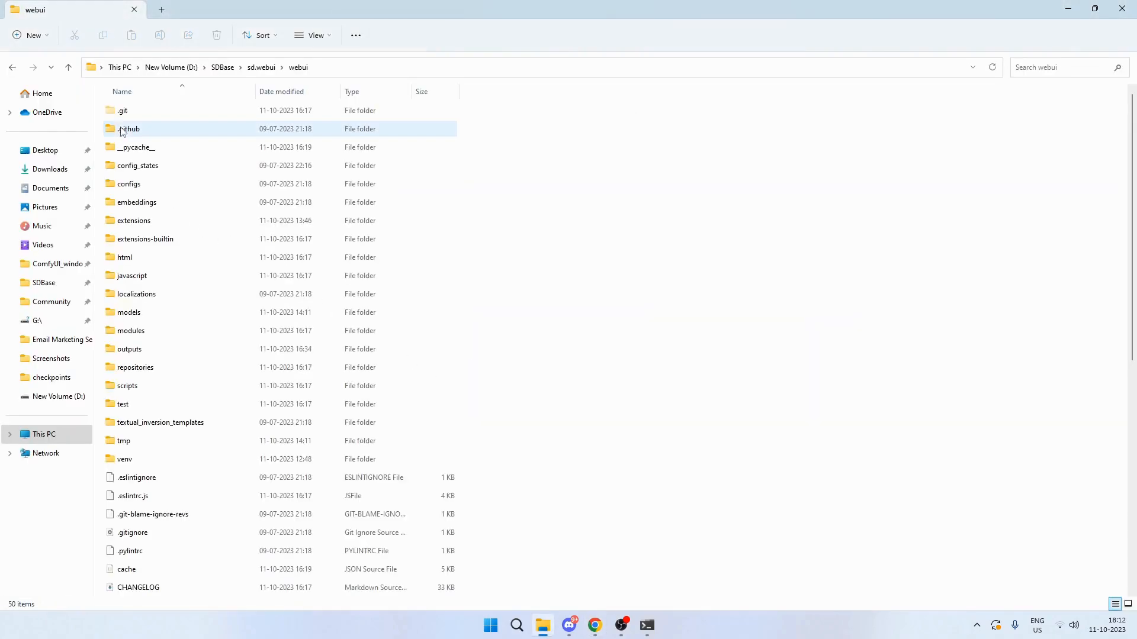
{"action": "double_click", "coordinate": [143, 315]}
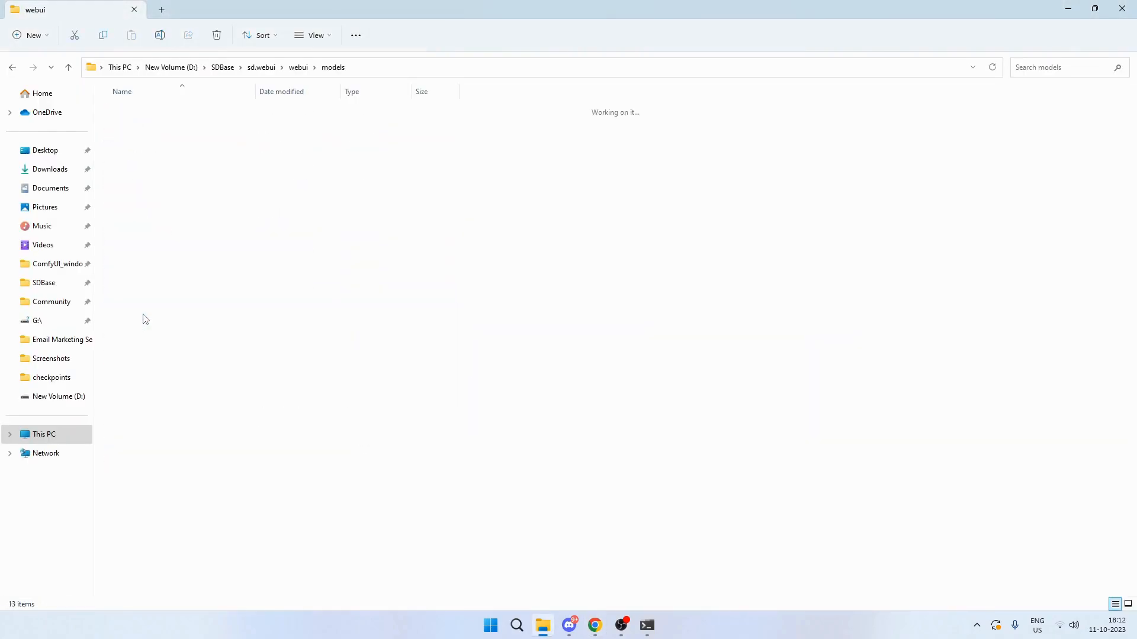
{"action": "left_click", "coordinate": [151, 281]}
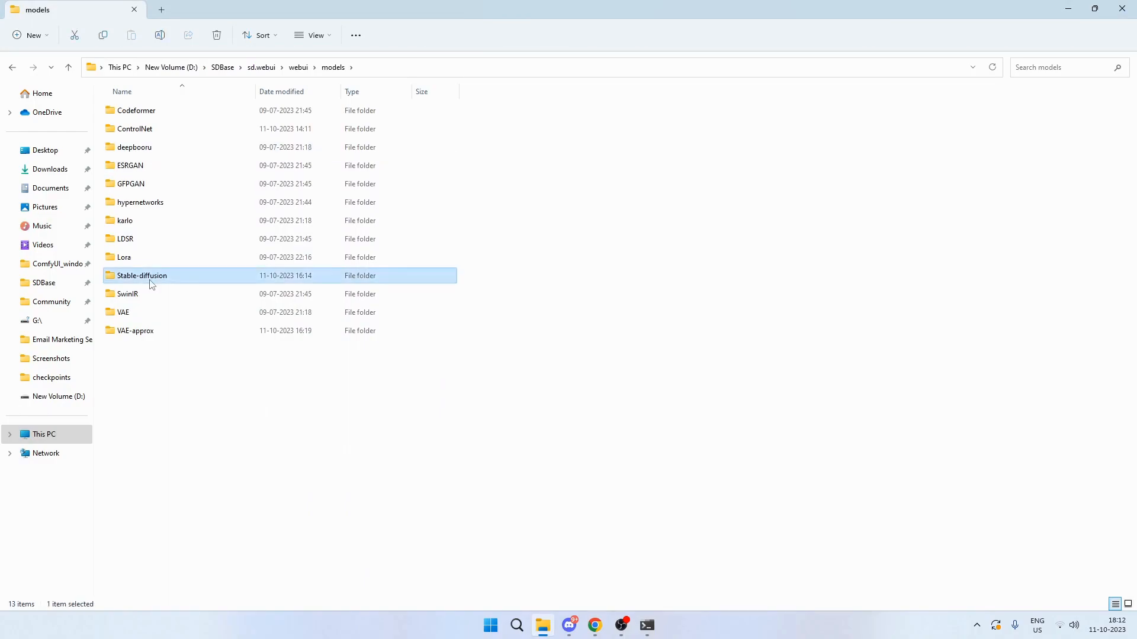
{"action": "double_click", "coordinate": [153, 285]}
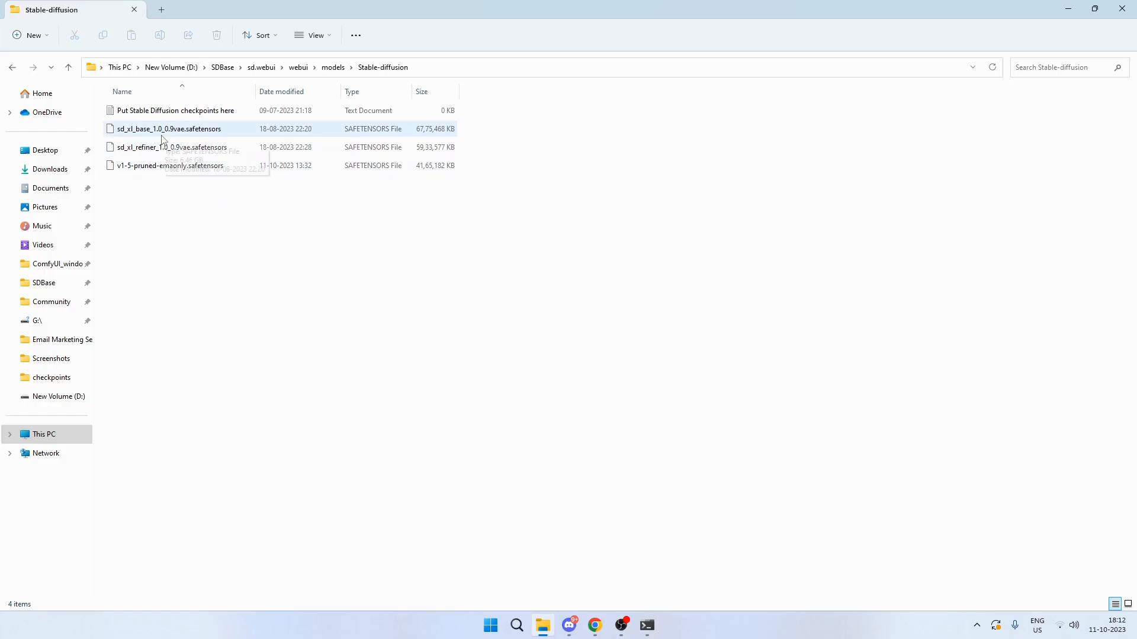
{"action": "left_click", "coordinate": [12, 67]}
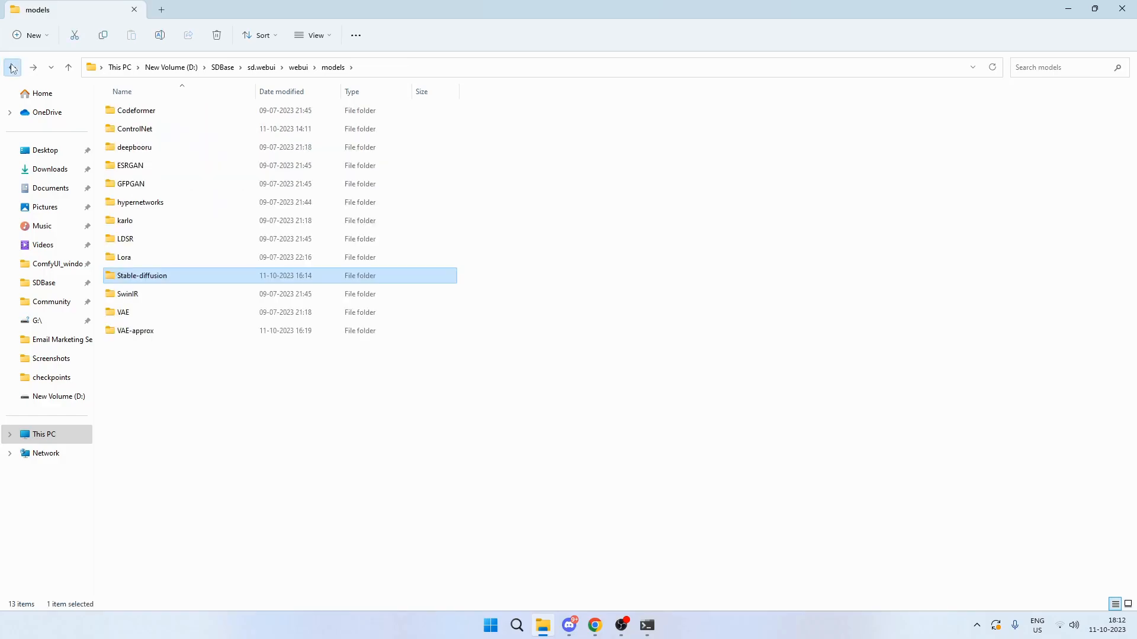
{"action": "left_click", "coordinate": [12, 68]}
Switch to the Stable Diffusion web UI in Chrome and disable ControlNet Unit 0, set to Canny
{"action": "key", "text": "alt+Tab"}
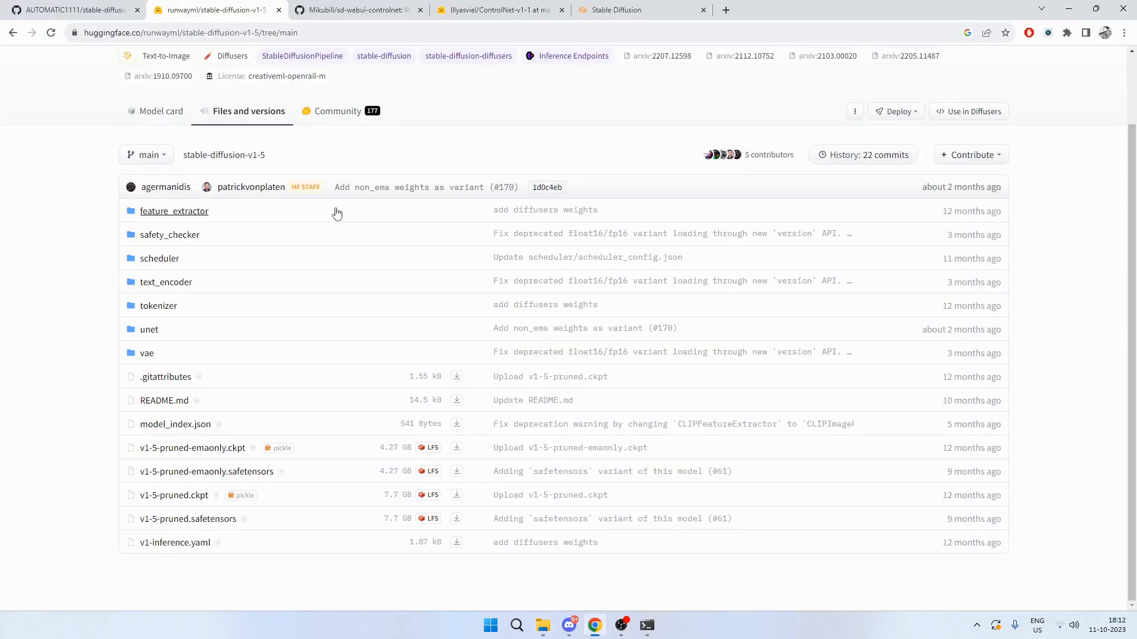
{"action": "left_click", "coordinate": [600, 9]}
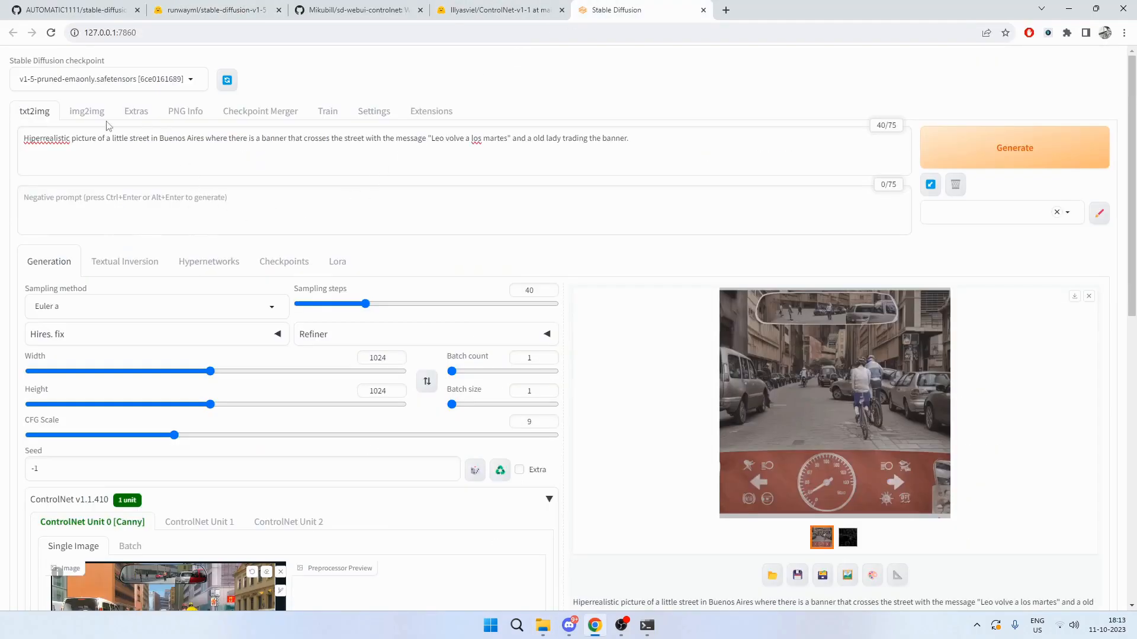
{"action": "scroll", "coordinate": [240, 395], "scroll_direction": "down", "scroll_amount": 7}
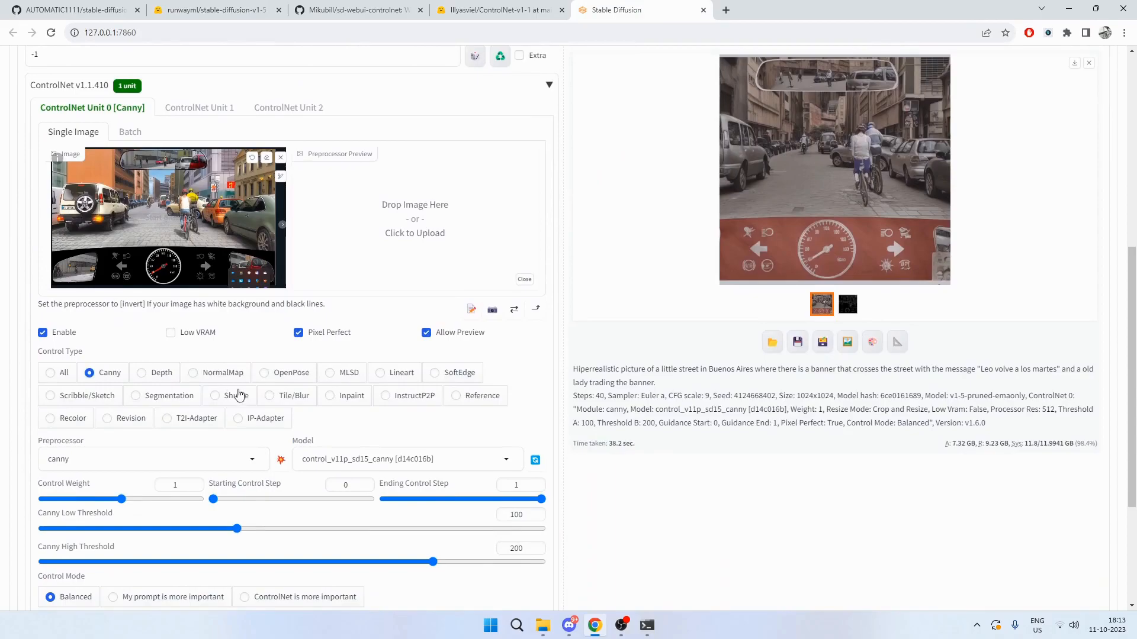
{"action": "left_click", "coordinate": [43, 332]}
Generate a txt2img image from the existing Buenos Aires street prompt
{"action": "scroll", "coordinate": [83, 340], "scroll_direction": "up", "scroll_amount": 4}
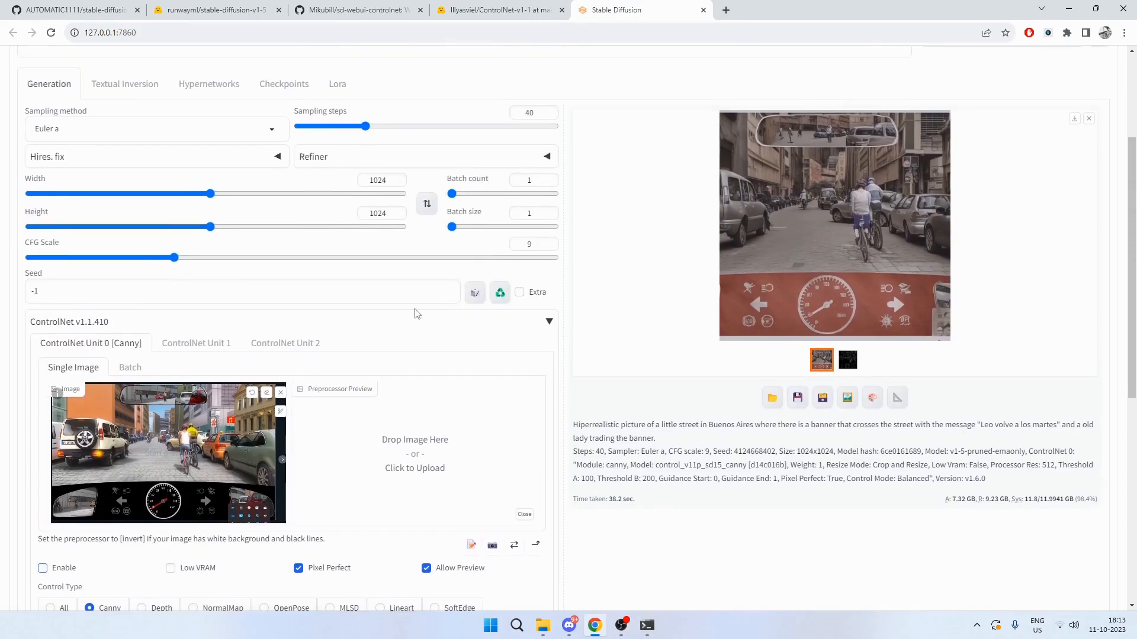
{"action": "scroll", "coordinate": [418, 314], "scroll_direction": "up", "scroll_amount": 3}
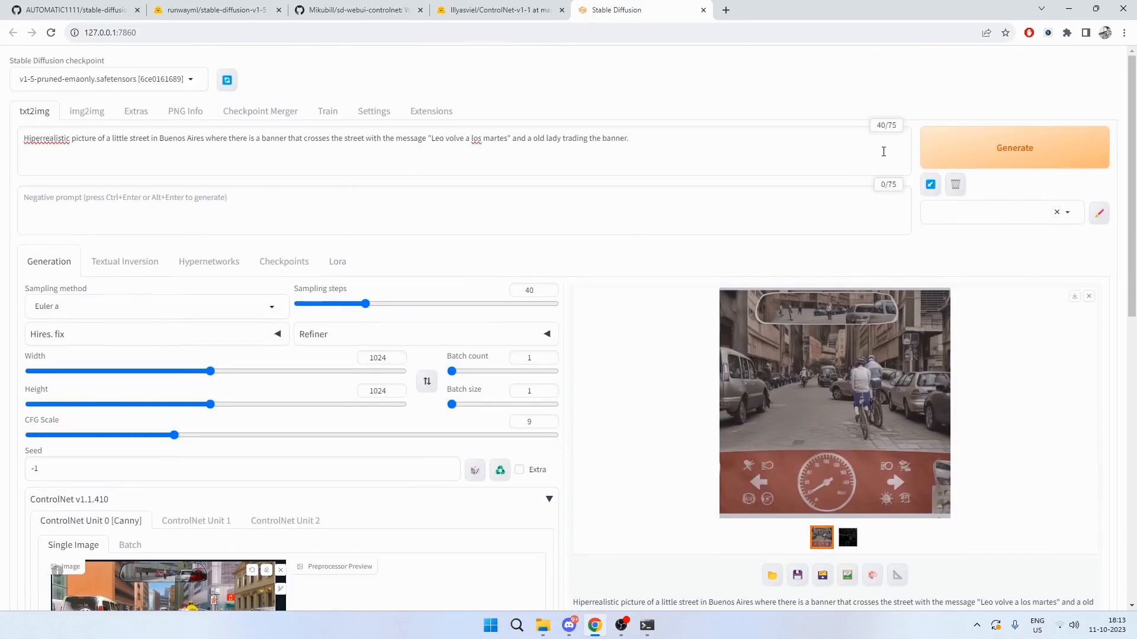
{"action": "left_click", "coordinate": [987, 157]}
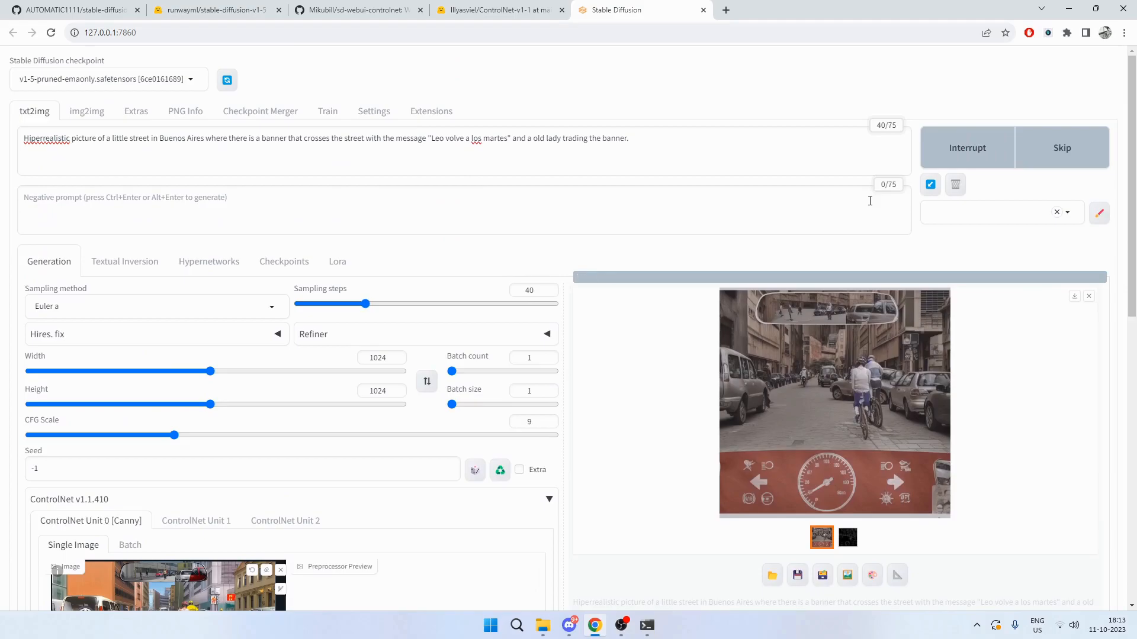
Review the prompt and generation settings while the image renders, and view the generated street picture enlarged
{"action": "left_click", "coordinate": [68, 147]}
{"action": "key", "text": "ctrl+a"}
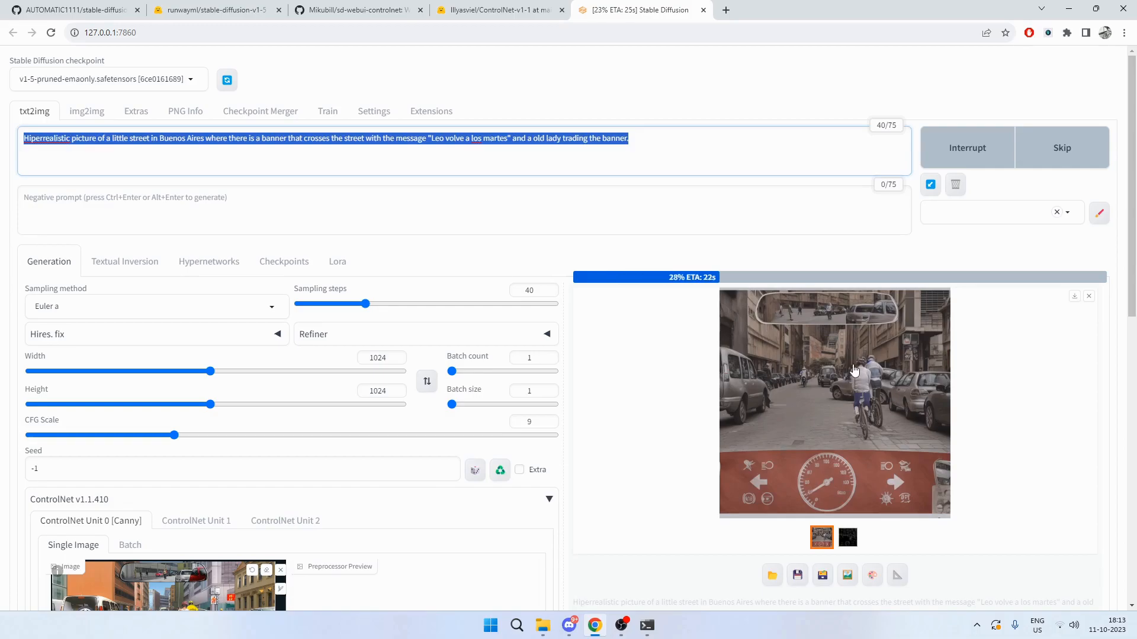
{"action": "scroll", "coordinate": [365, 384], "scroll_direction": "down", "scroll_amount": 4}
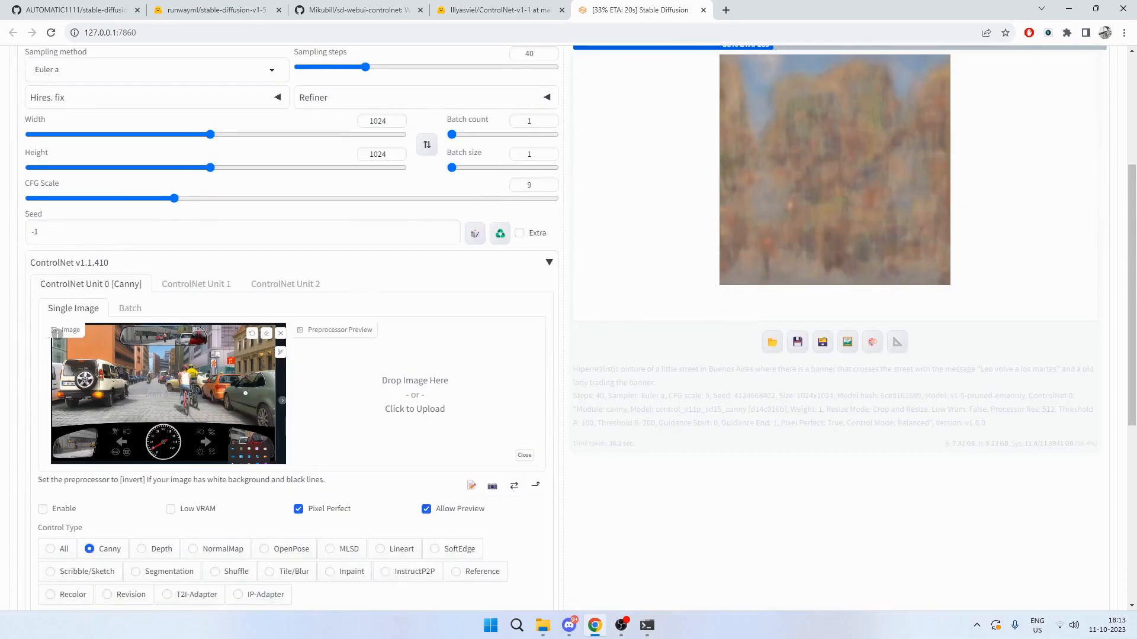
{"action": "scroll", "coordinate": [365, 383], "scroll_direction": "up", "scroll_amount": 3}
{"action": "scroll", "coordinate": [605, 422], "scroll_direction": "up", "scroll_amount": 1}
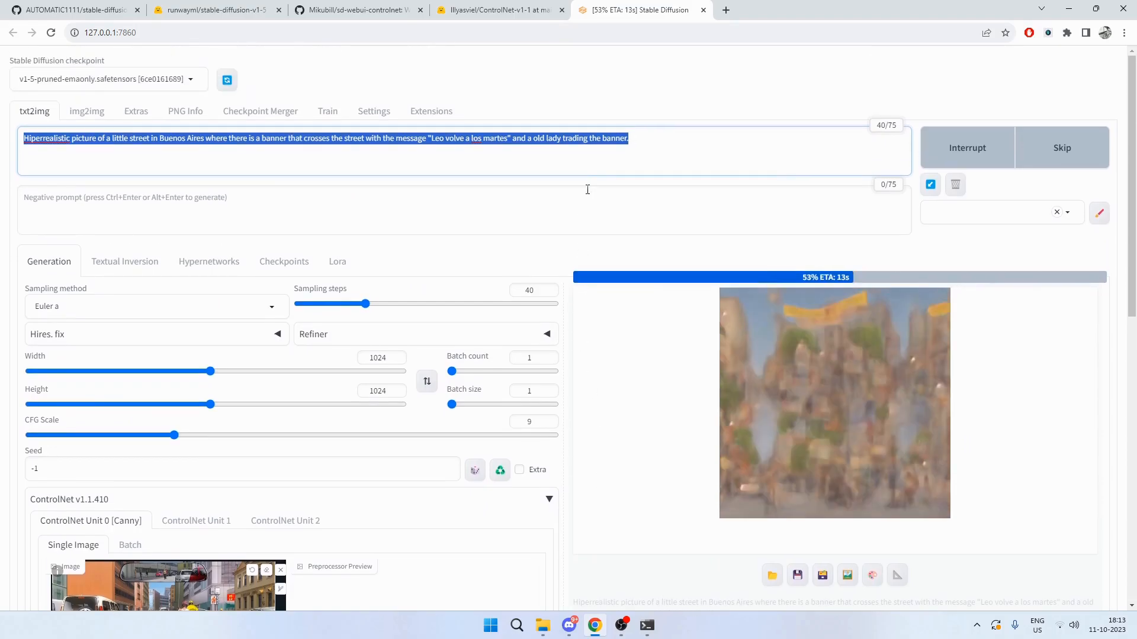
{"action": "left_click", "coordinate": [588, 160]}
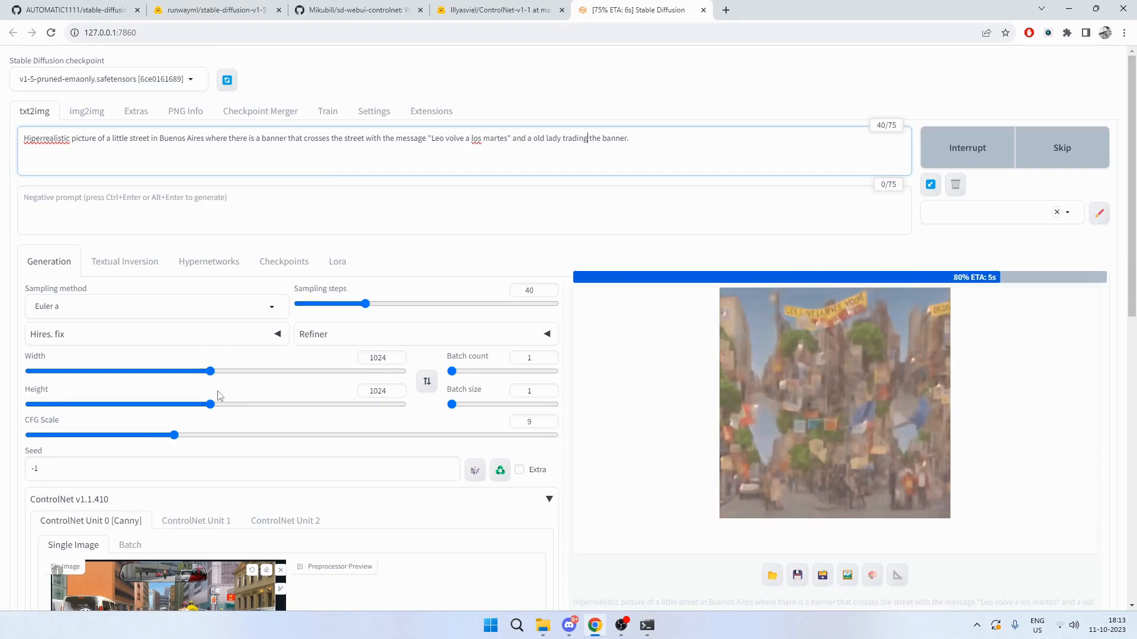
{"action": "left_click", "coordinate": [792, 349]}
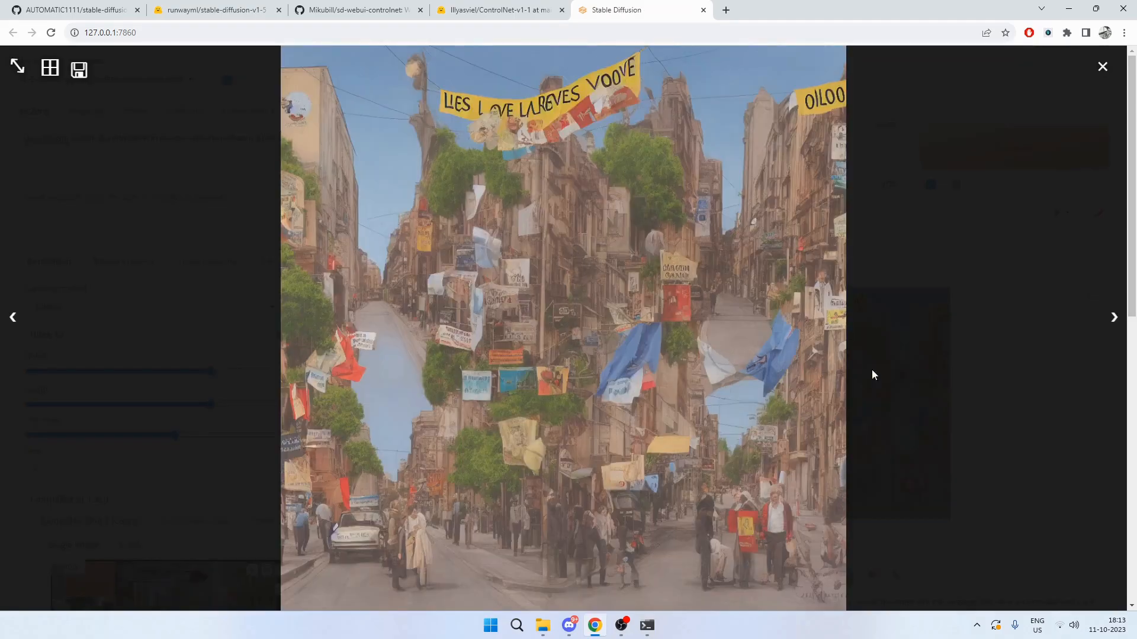
Close the enlarged street picture, switch to Discord and find the driving-scene images posted in the general-questions channel
{"action": "left_click", "coordinate": [641, 336]}
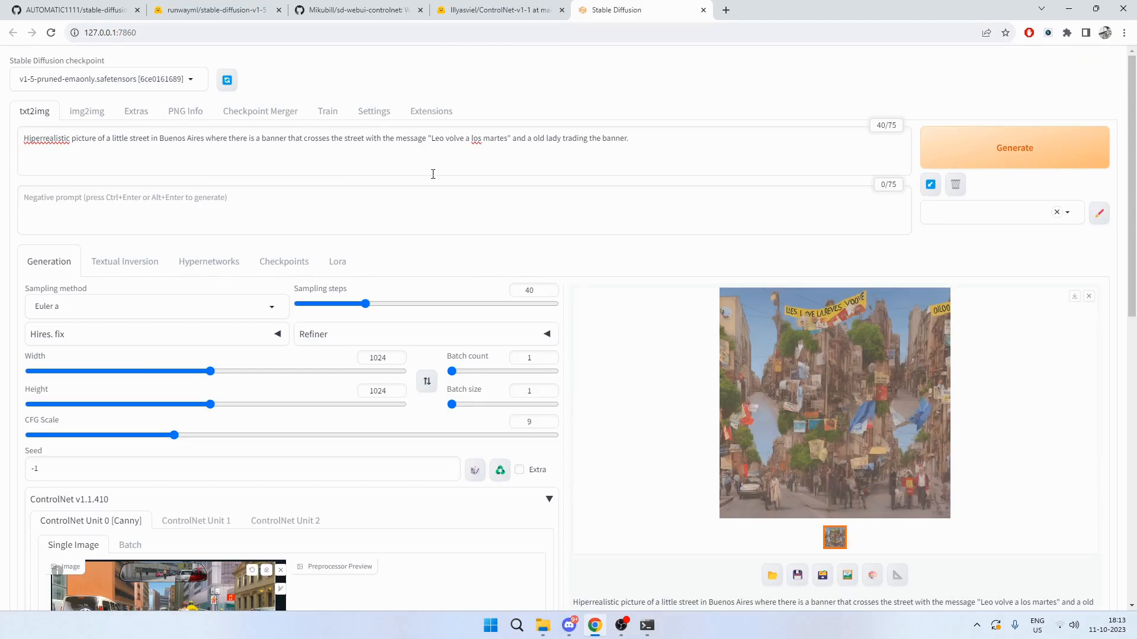
{"action": "scroll", "coordinate": [433, 174], "scroll_direction": "down", "scroll_amount": 3}
{"action": "key", "text": "alt+Tab"}
{"action": "key", "text": "alt+Tab"}
{"action": "key", "text": "alt+Tab"}
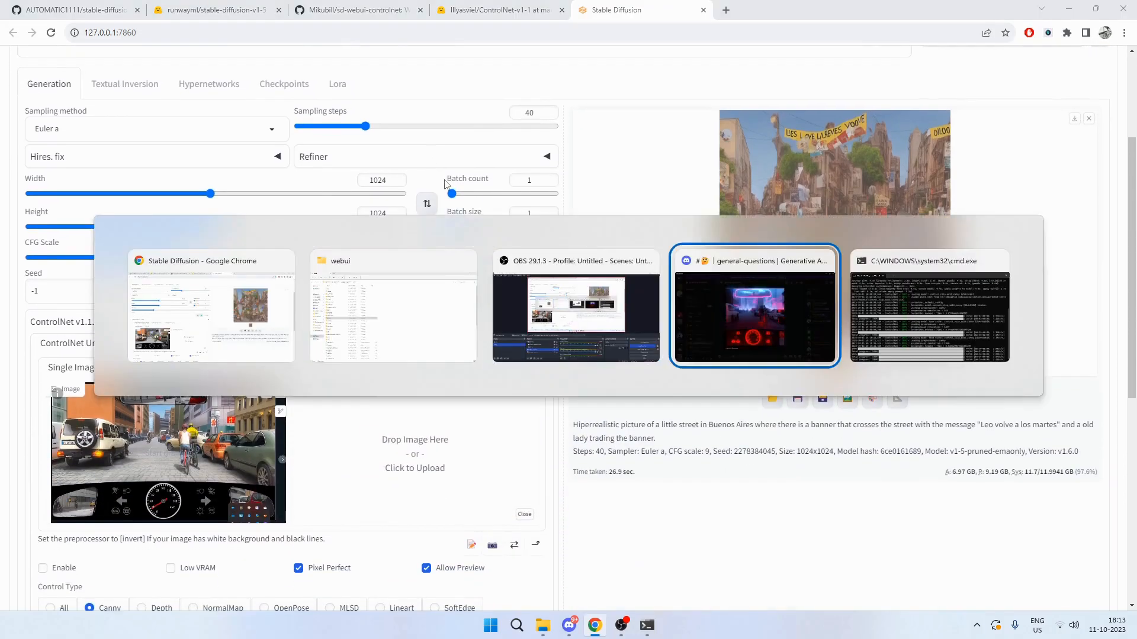
{"action": "key", "text": "Escape"}
{"action": "scroll", "coordinate": [545, 314], "scroll_direction": "up", "scroll_amount": 11}
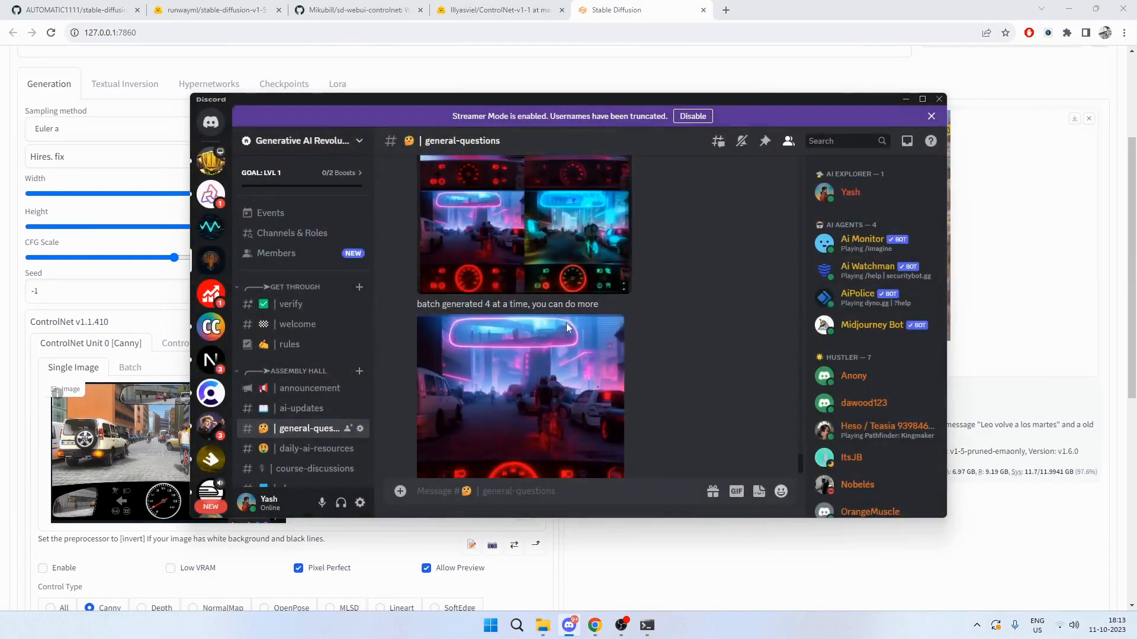
{"action": "scroll", "coordinate": [549, 327], "scroll_direction": "up", "scroll_amount": 3}
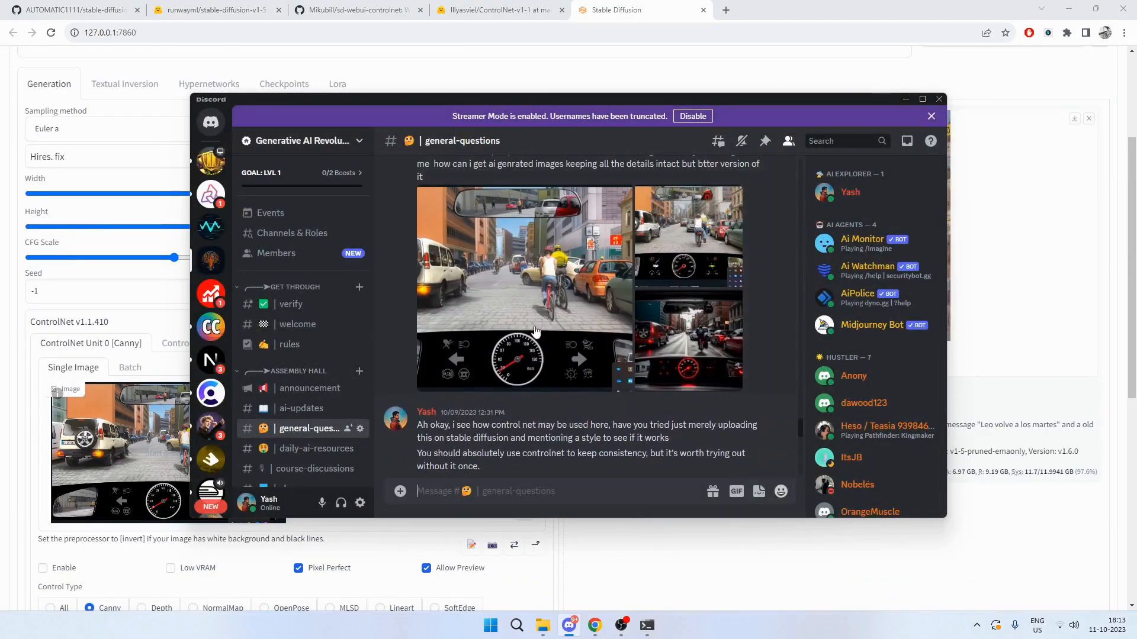
View the original driving-scene picture and its darker AI version with the red speedometer enlarged, one after the other
{"action": "left_click", "coordinate": [527, 297]}
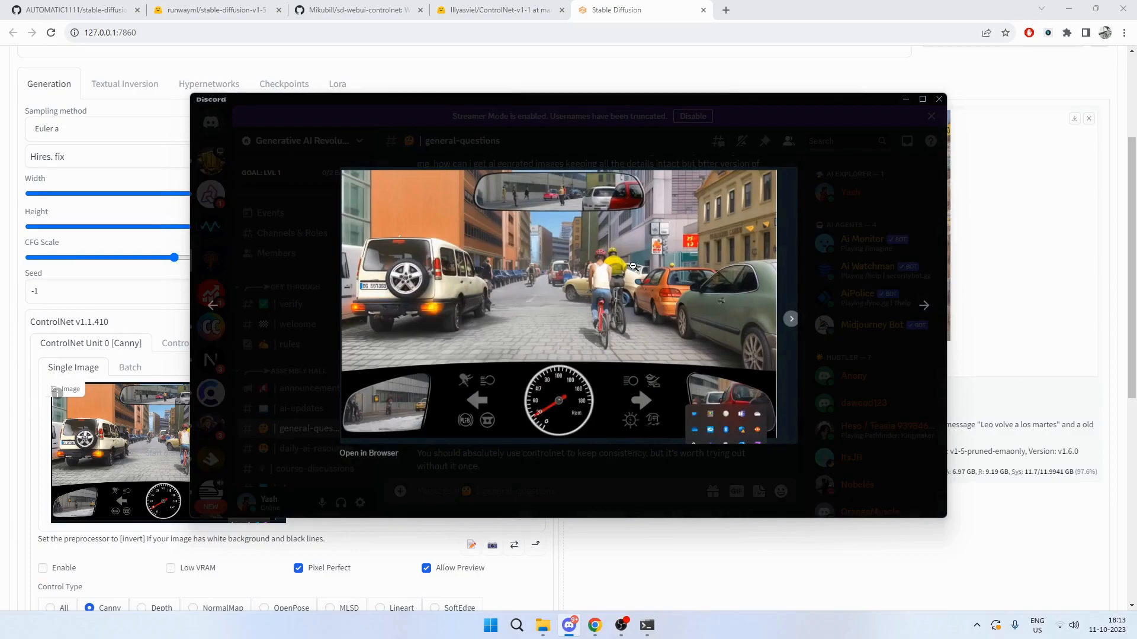
{"action": "key", "text": "Escape"}
{"action": "left_click", "coordinate": [699, 346]}
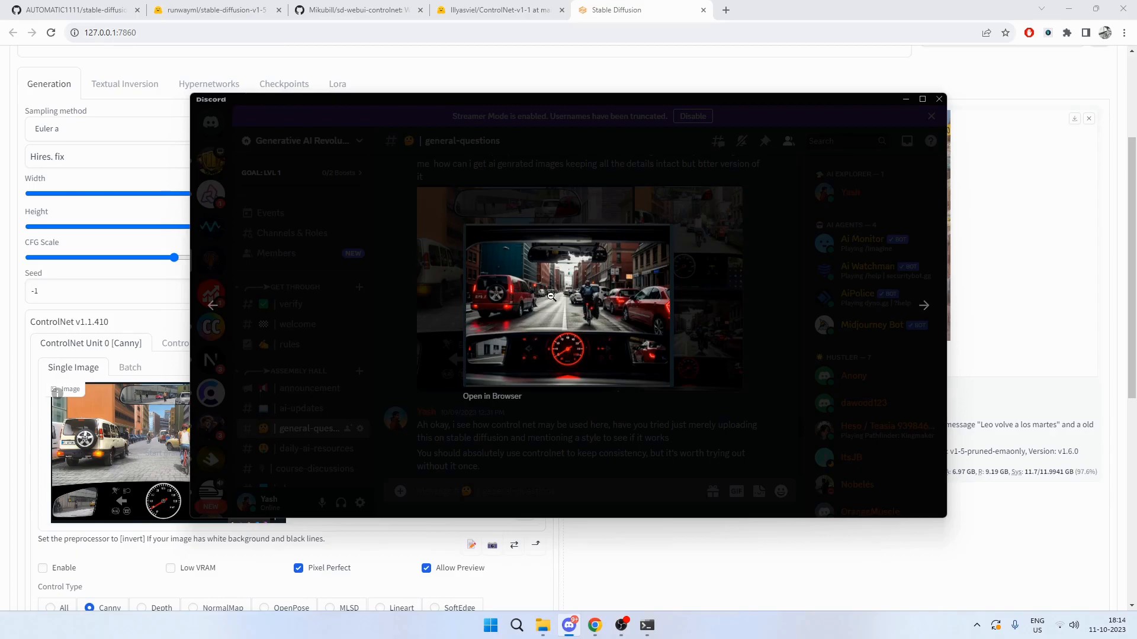
{"action": "key", "text": "Escape"}
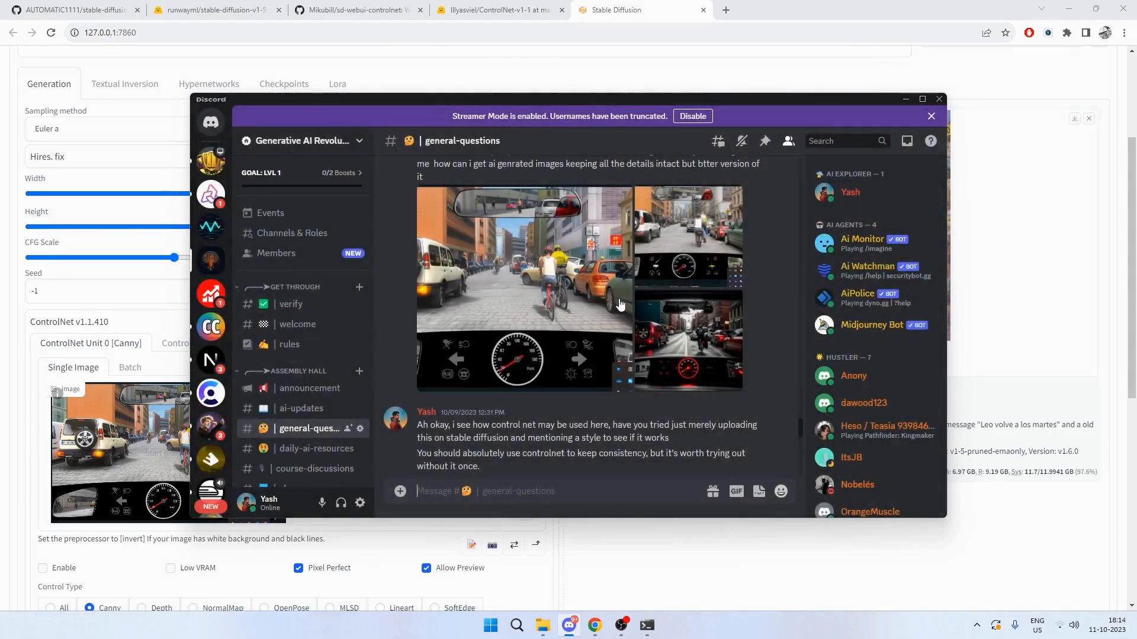
View the neon-coloured version of the driving scene enlarged in Discord, and switch back to Stable Diffusion in Chrome
{"action": "scroll", "coordinate": [620, 298], "scroll_direction": "down", "scroll_amount": 10}
{"action": "scroll", "coordinate": [620, 298], "scroll_direction": "down", "scroll_amount": 5}
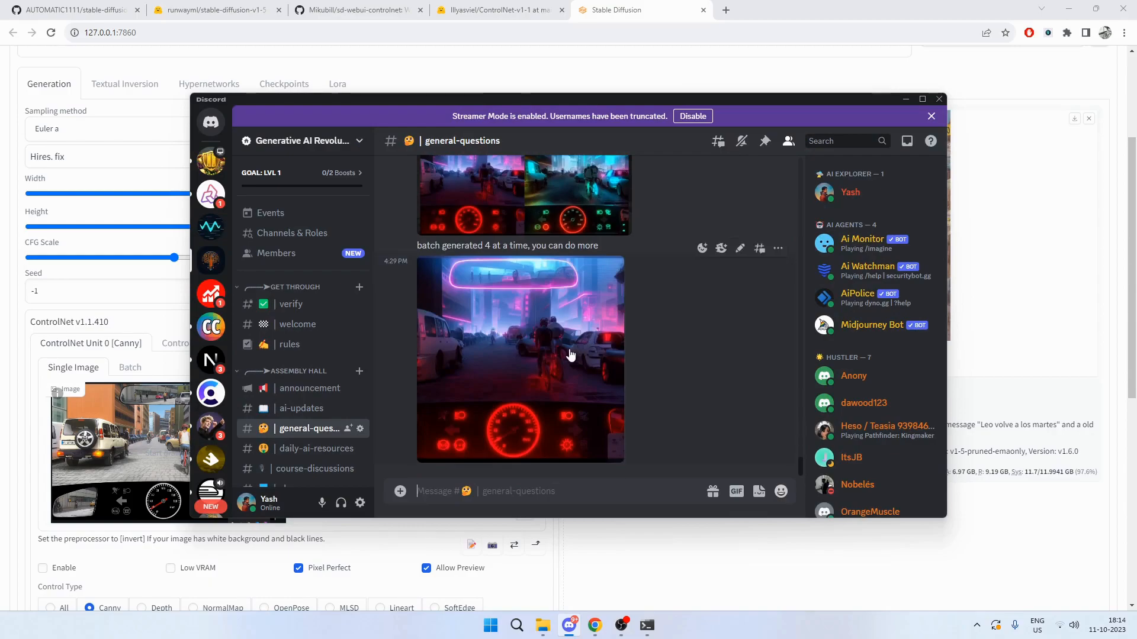
{"action": "left_click", "coordinate": [599, 322]}
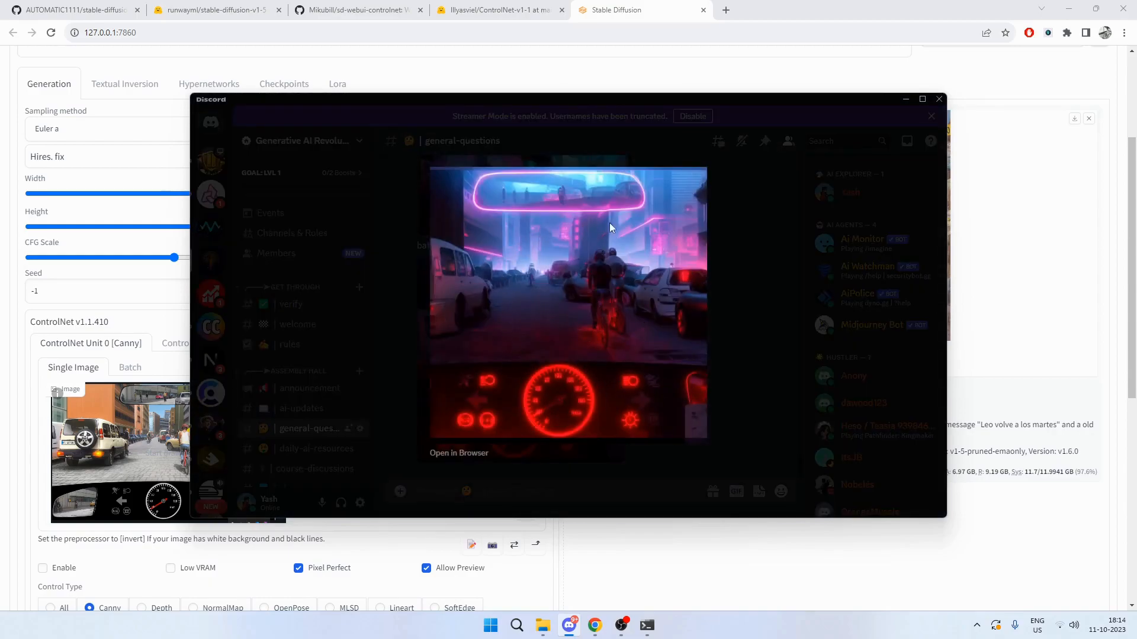
{"action": "key", "text": "alt+Tab"}
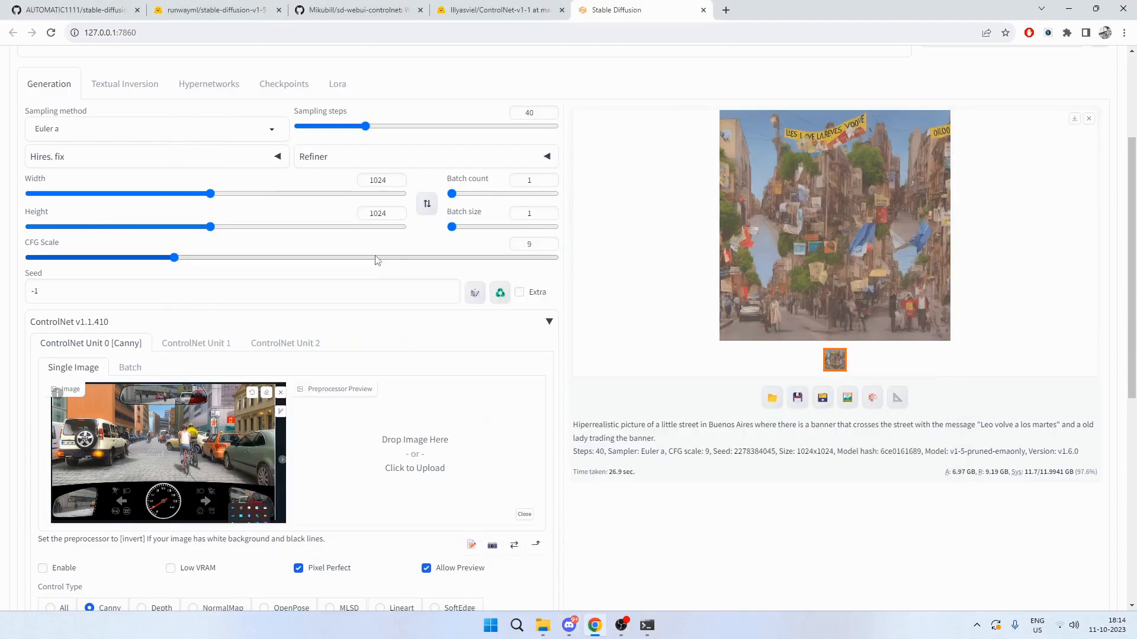
Close the AUTOMATIC1111 GitHub page and the runwayml Stable Diffusion page, leaving the sd-webui-controlnet repository open
{"action": "left_click", "coordinate": [70, 20]}
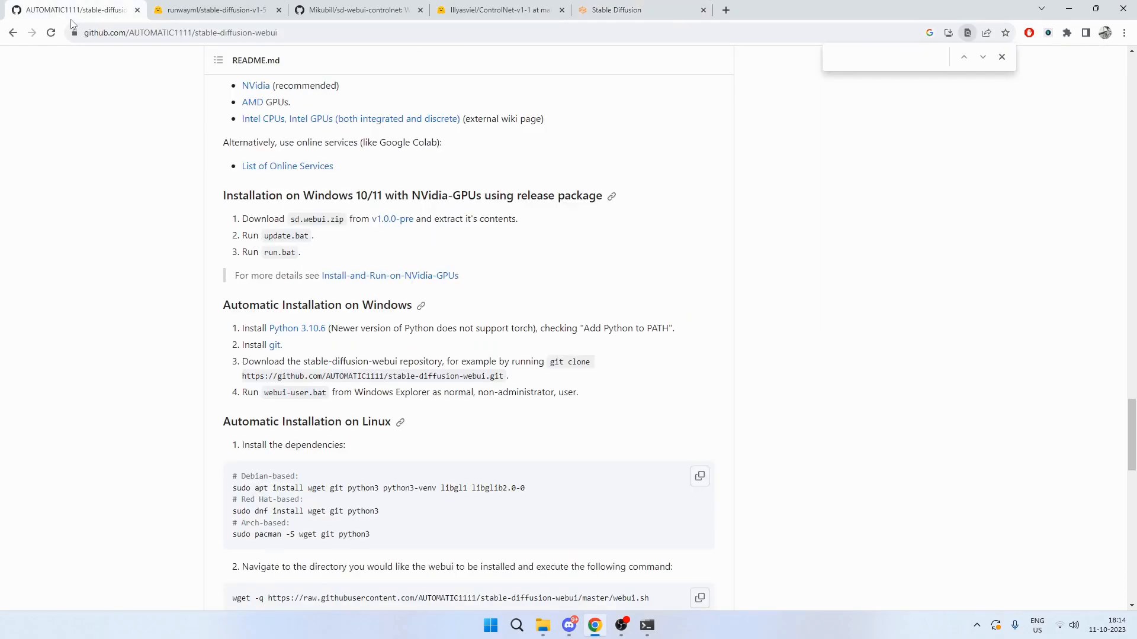
{"action": "left_click", "coordinate": [160, 6]}
{"action": "left_click", "coordinate": [99, 7]}
{"action": "key", "text": "ctrl+w"}
{"action": "key", "text": "ctrl+w"}
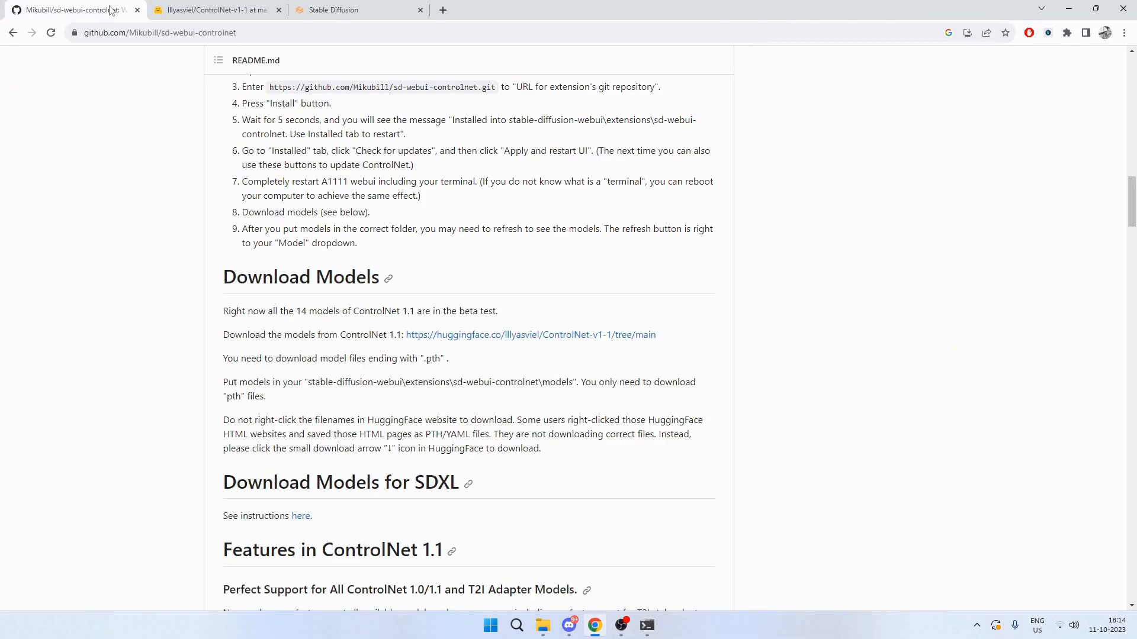
{"action": "scroll", "coordinate": [273, 208], "scroll_direction": "up", "scroll_amount": 12}
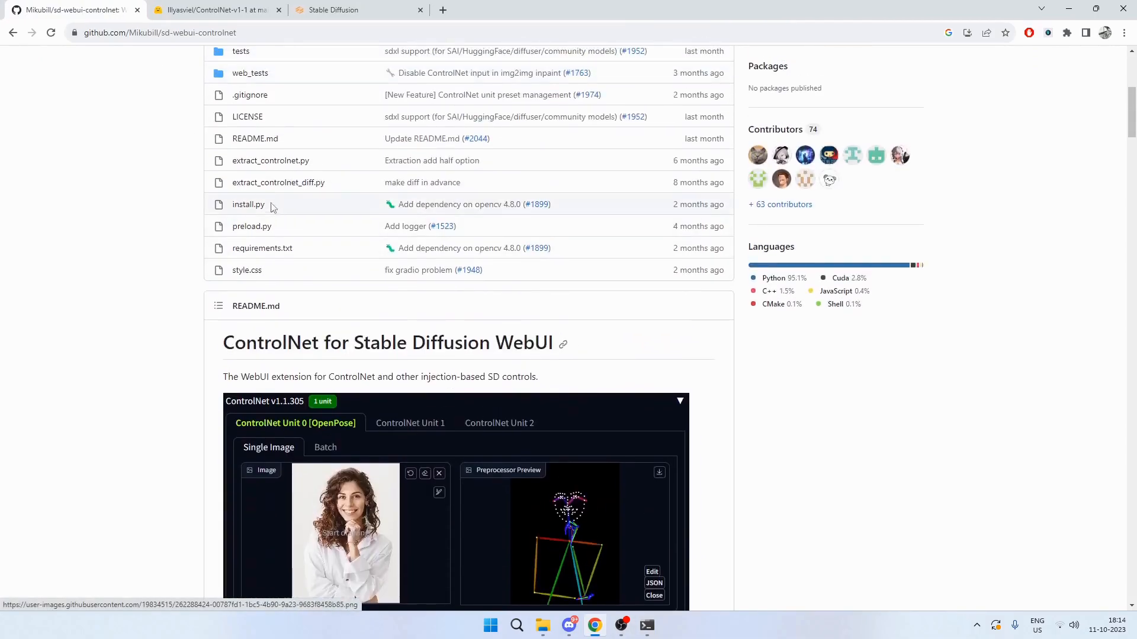
{"action": "left_click", "coordinate": [202, 34]}
{"action": "scroll", "coordinate": [329, 264], "scroll_direction": "up", "scroll_amount": 4}
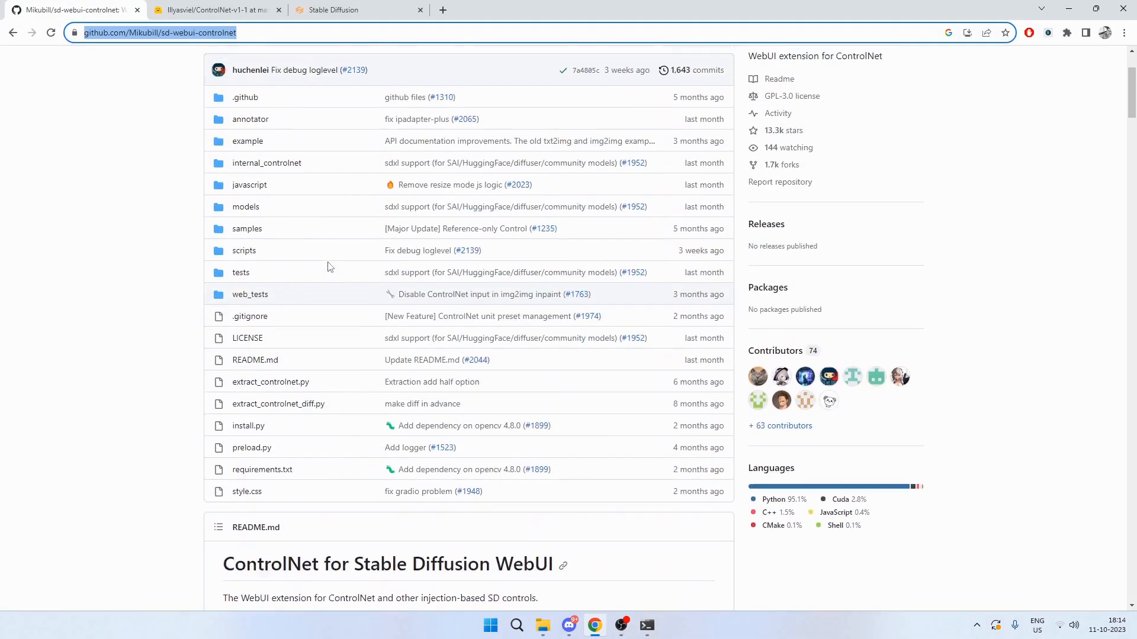
{"action": "scroll", "coordinate": [330, 268], "scroll_direction": "down", "scroll_amount": 7}
{"action": "scroll", "coordinate": [330, 266], "scroll_direction": "down", "scroll_amount": 10}
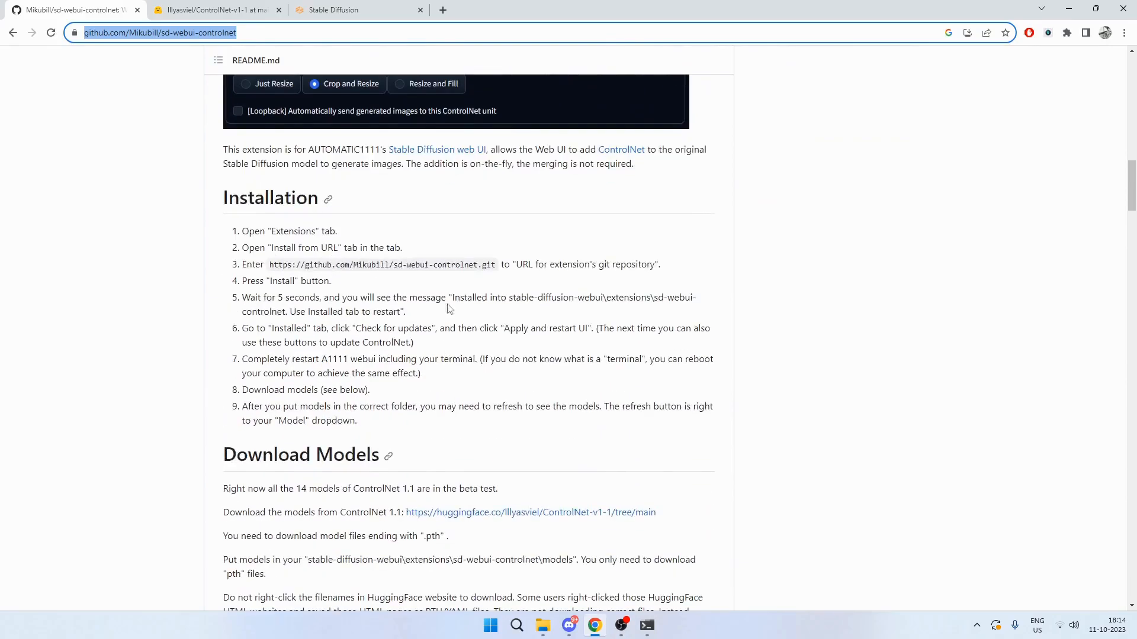
{"action": "left_click_drag", "start_coordinate": [495, 267], "coordinate": [271, 266]}
{"action": "key", "text": "ctrl+c"}
Inspect the webui launch batch files in the webui folder in File Explorer, and return to the Stable Diffusion page in Chrome
{"action": "left_click", "coordinate": [329, 9]}
{"action": "scroll", "coordinate": [267, 225], "scroll_direction": "up", "scroll_amount": 3}
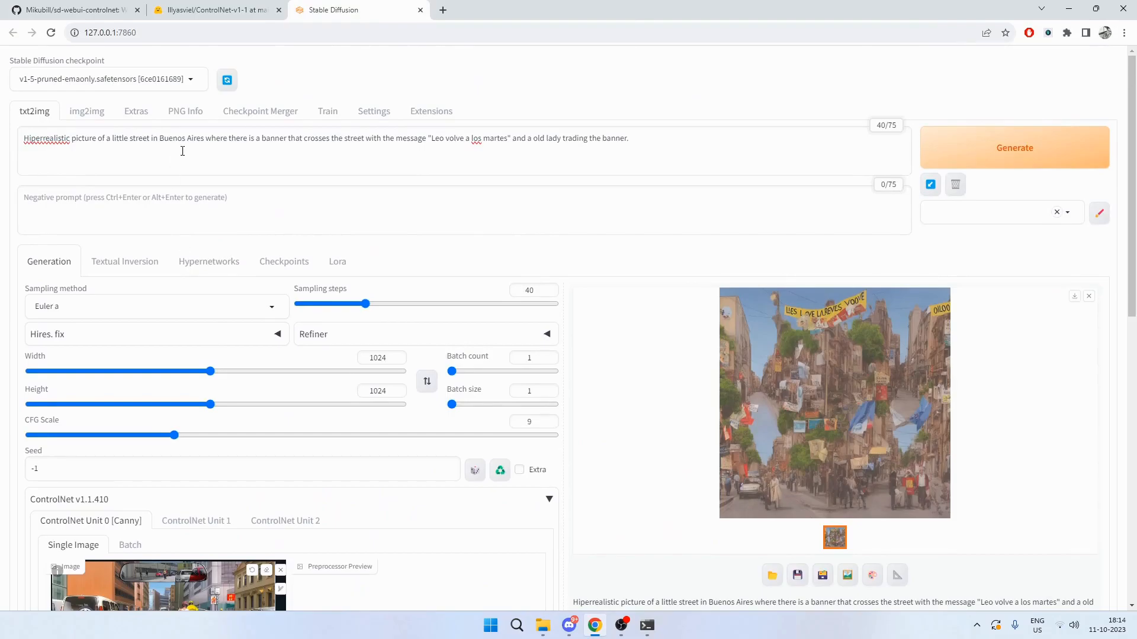
{"action": "key", "text": "alt+Tab"}
{"action": "key", "text": "alt+Tab"}
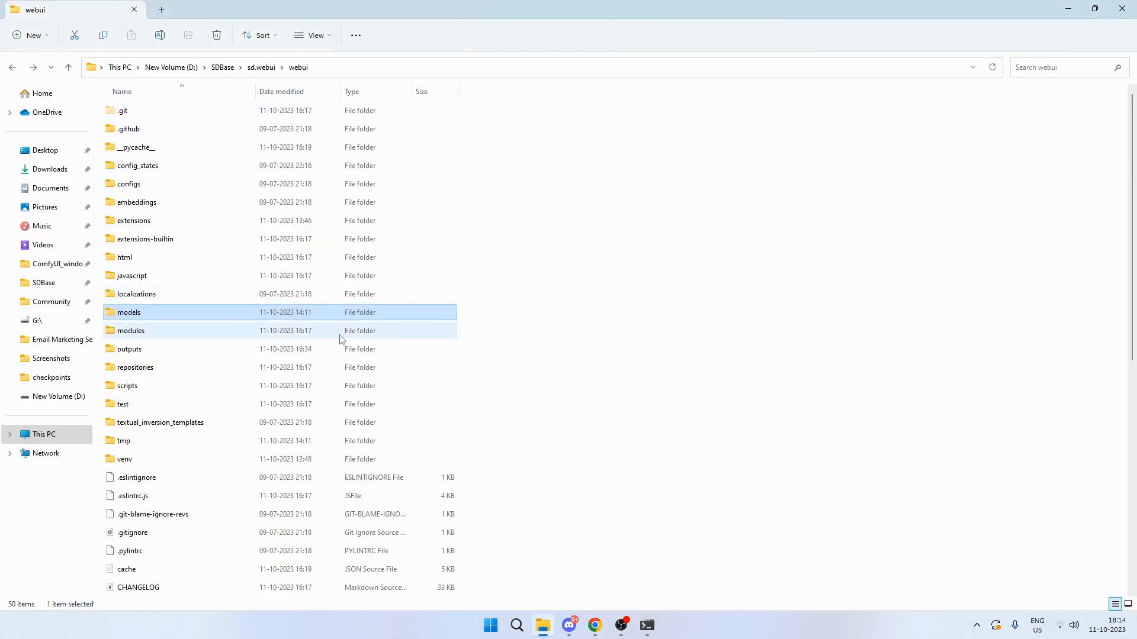
{"action": "scroll", "coordinate": [355, 338], "scroll_direction": "down", "scroll_amount": 4}
{"action": "scroll", "coordinate": [333, 339], "scroll_direction": "down", "scroll_amount": 4}
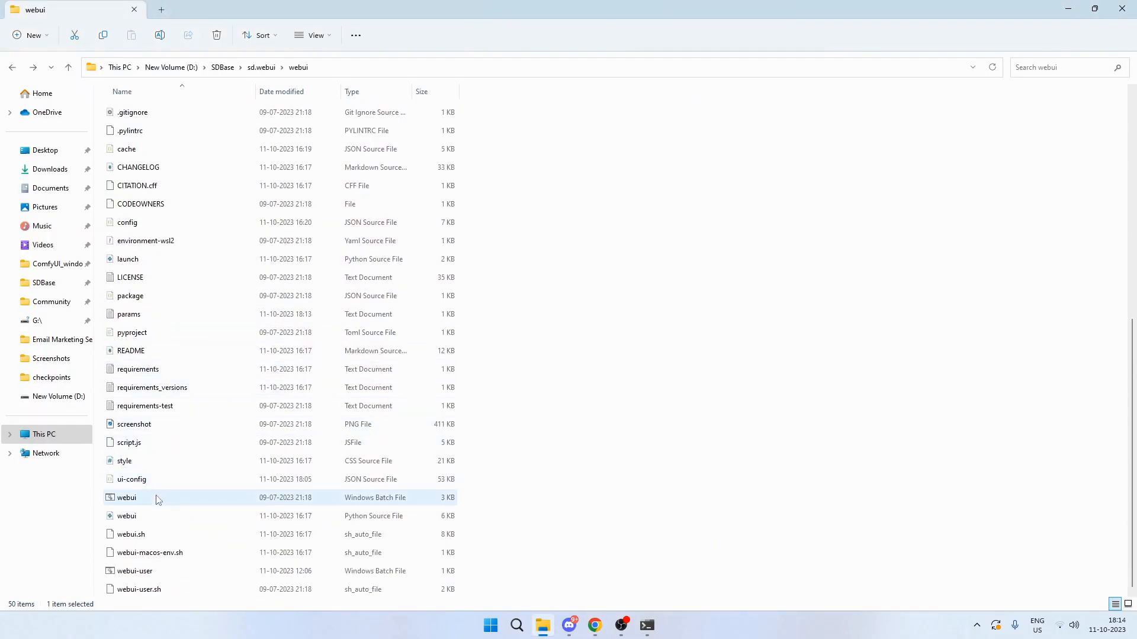
{"action": "key", "text": "alt+Tab"}
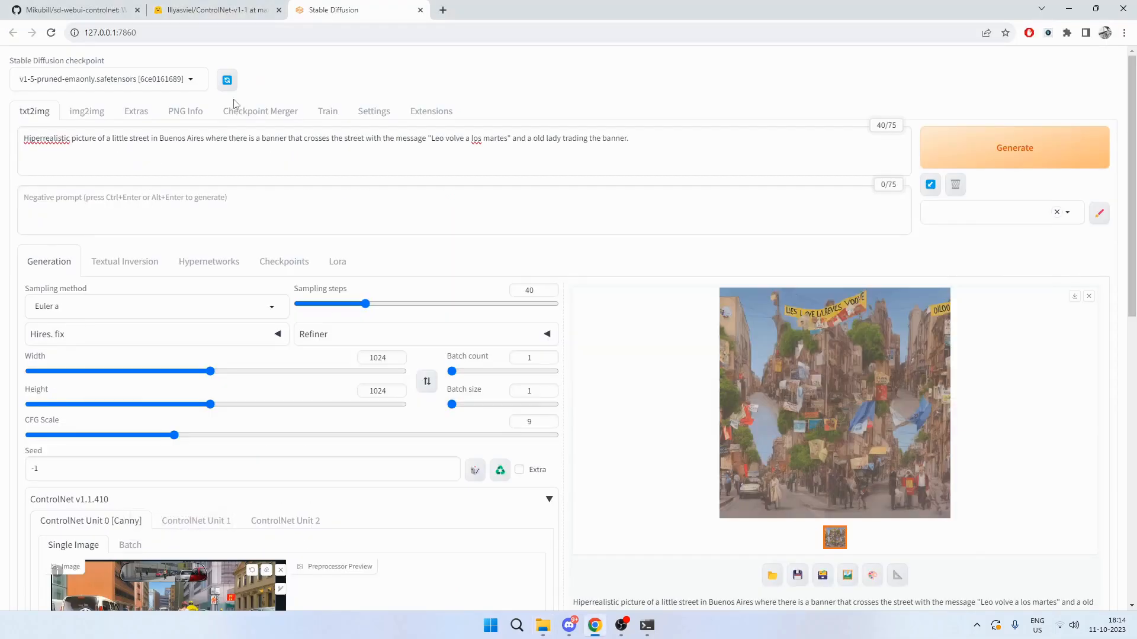
Switch to the command window, find the local URL in the startup log, and return to Chrome
{"action": "key", "text": "alt+Tab"}
{"action": "key", "text": "alt+Tab"}
{"action": "key", "text": "alt+Tab"}
{"action": "key", "text": "alt+Tab"}
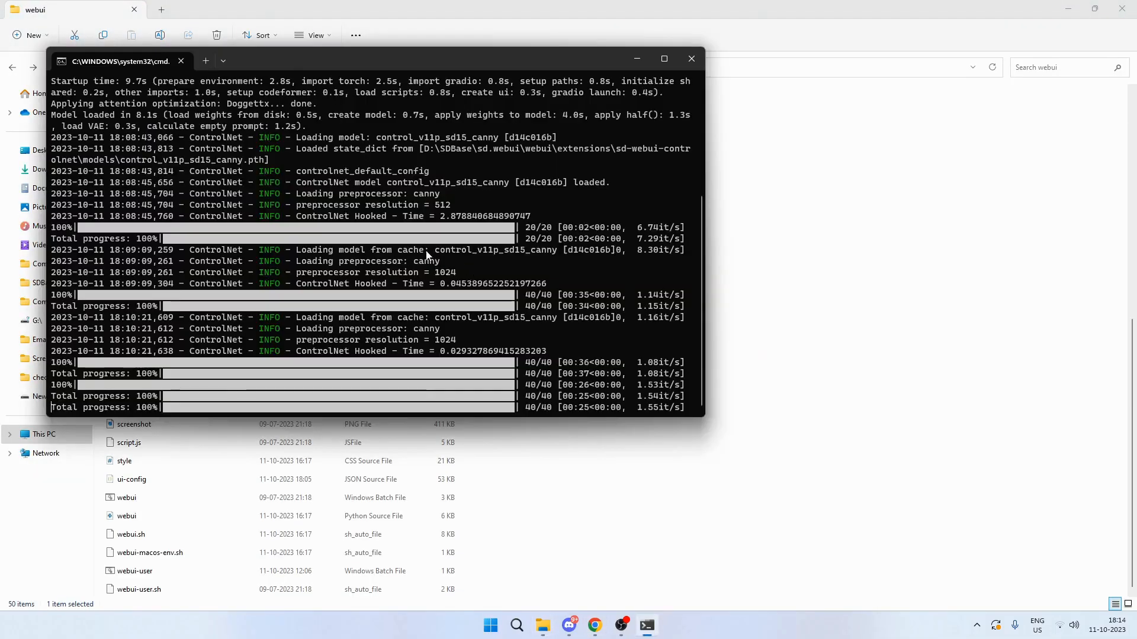
{"action": "scroll", "coordinate": [284, 204], "scroll_direction": "up", "scroll_amount": 1}
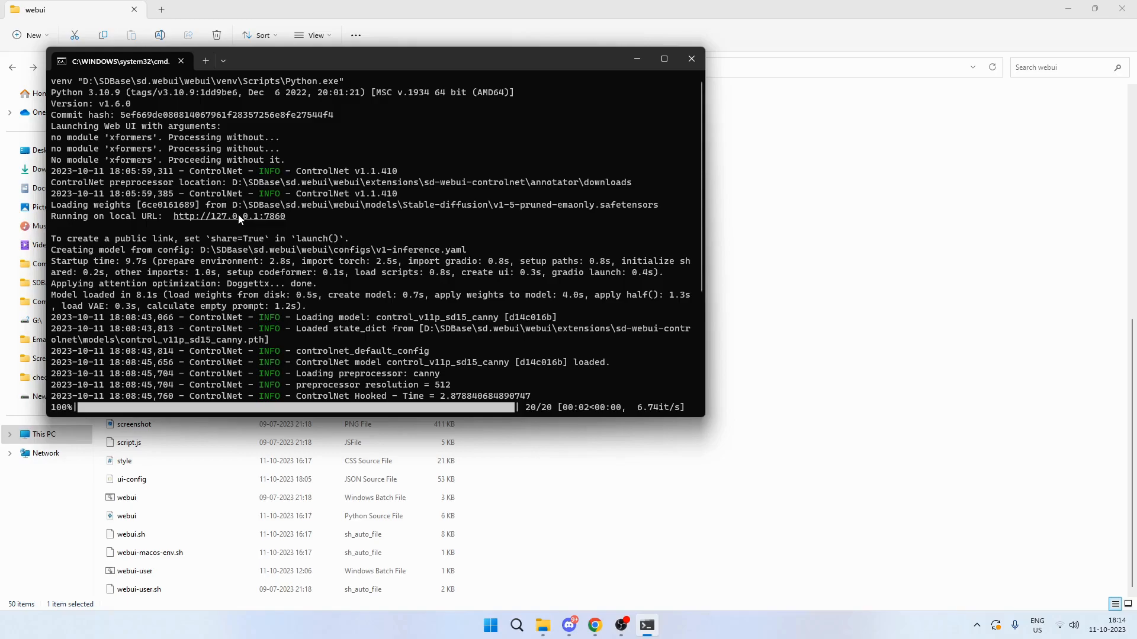
{"action": "key", "text": "alt+Tab"}
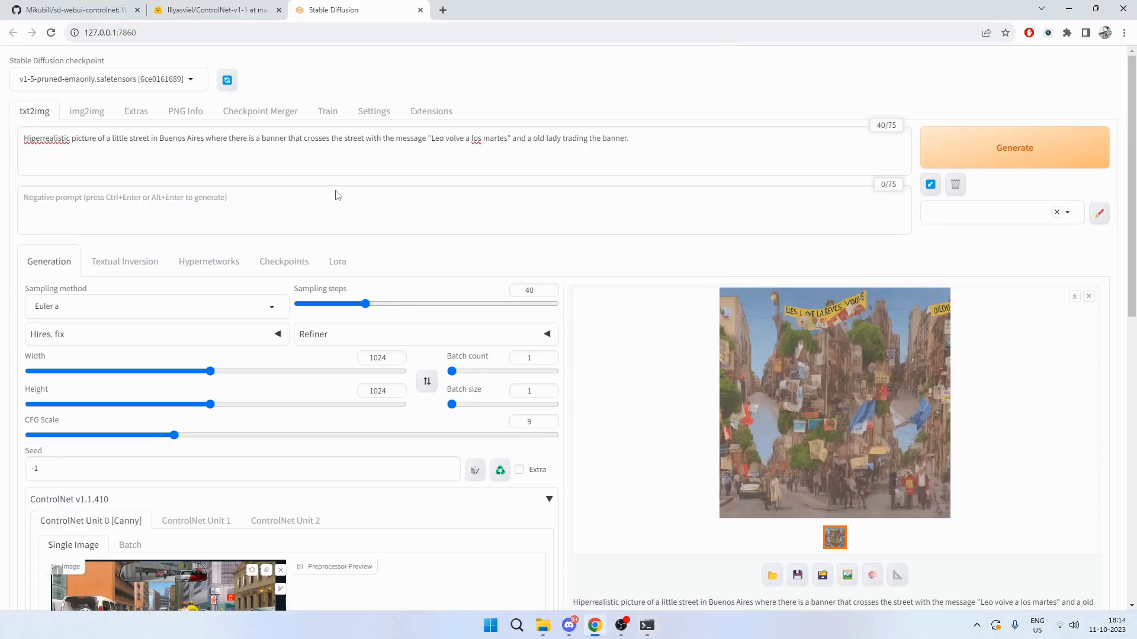
Review the txt2img prompt and the list of available Stable Diffusion checkpoints without changing either
{"action": "triple_click", "coordinate": [234, 159]}
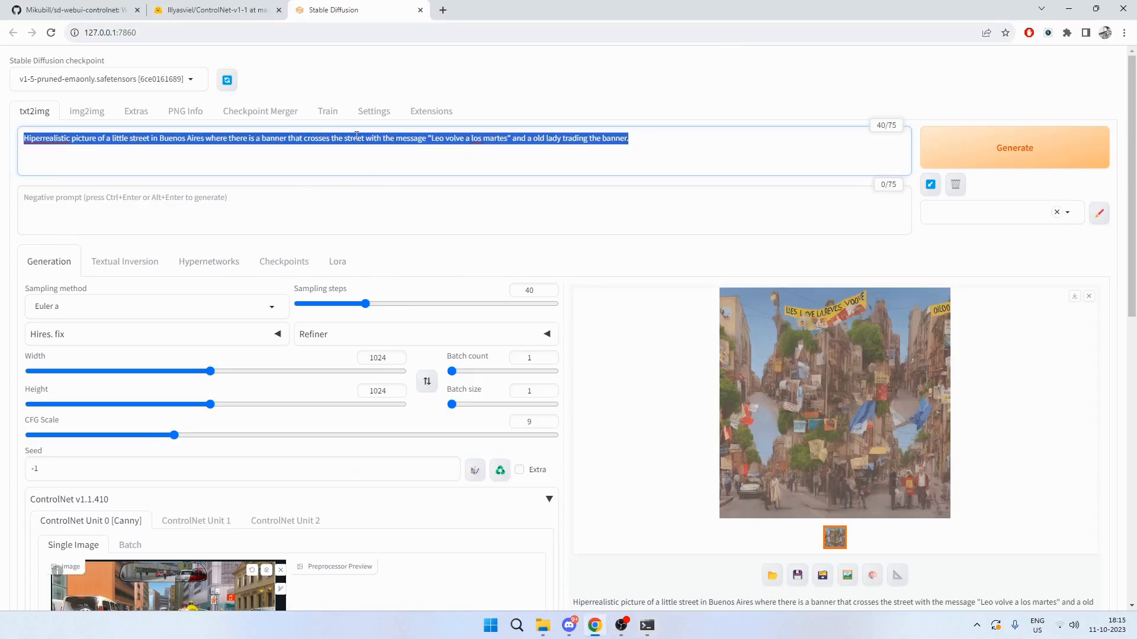
{"action": "left_click", "coordinate": [138, 83]}
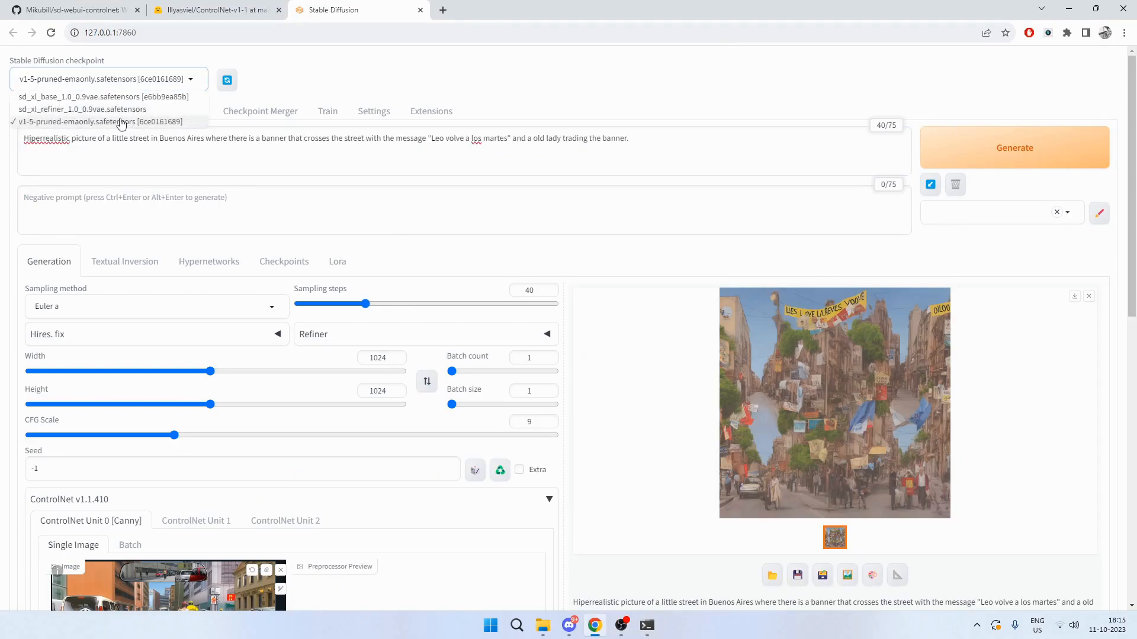
{"action": "left_click", "coordinate": [239, 139]}
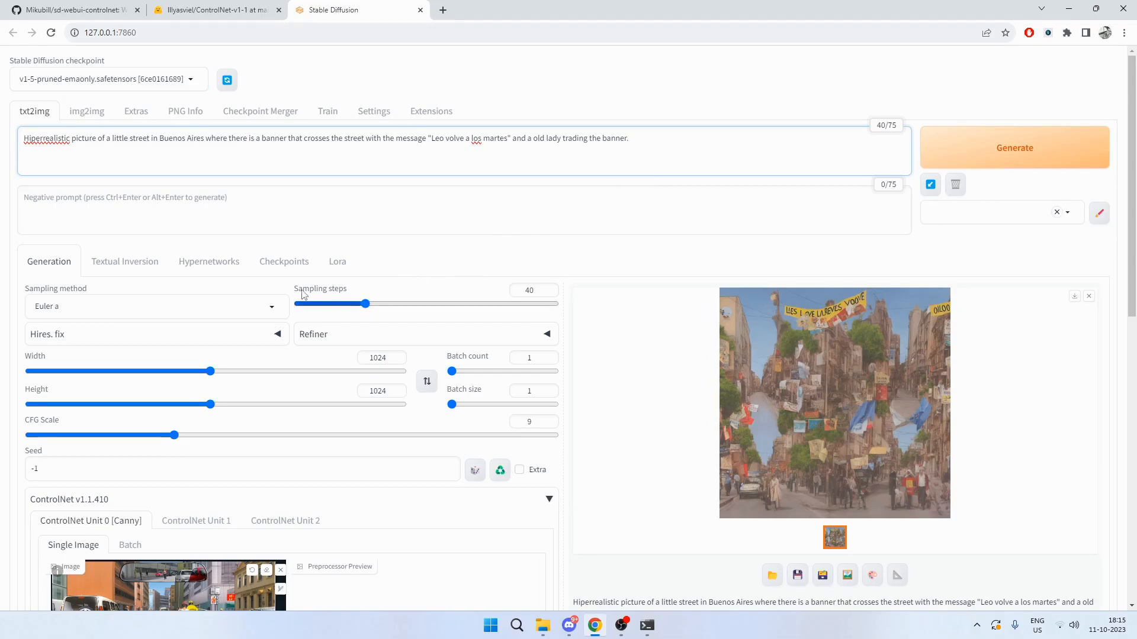
Check the ControlNet installation instructions, and look through the web UI's installed and available extensions pages
{"action": "left_click", "coordinate": [62, 11]}
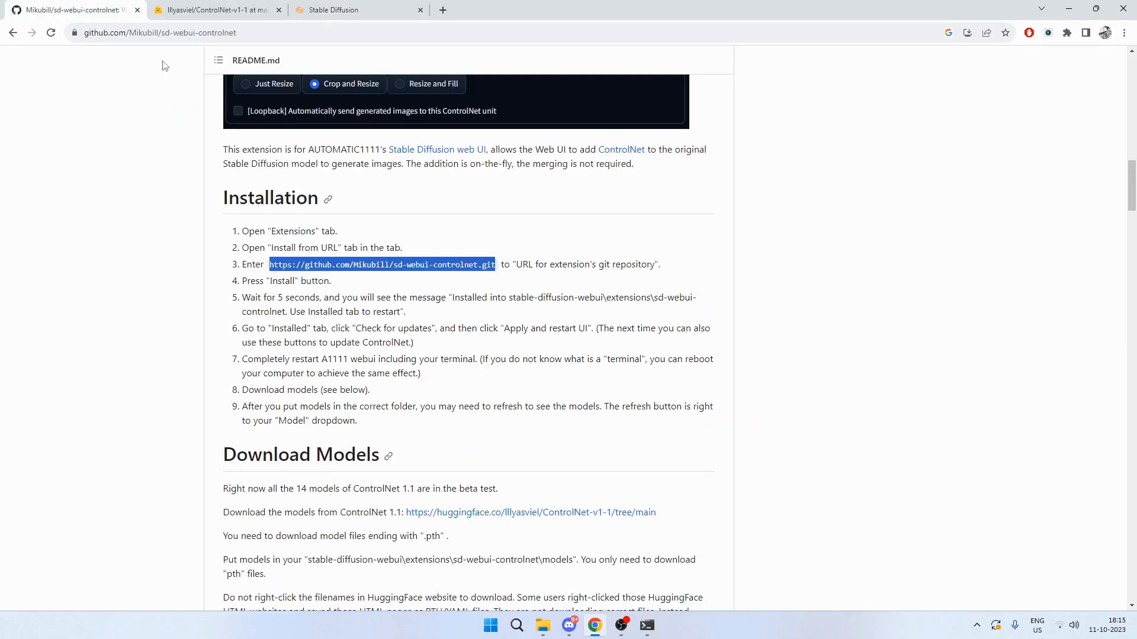
{"action": "left_click", "coordinate": [334, 10]}
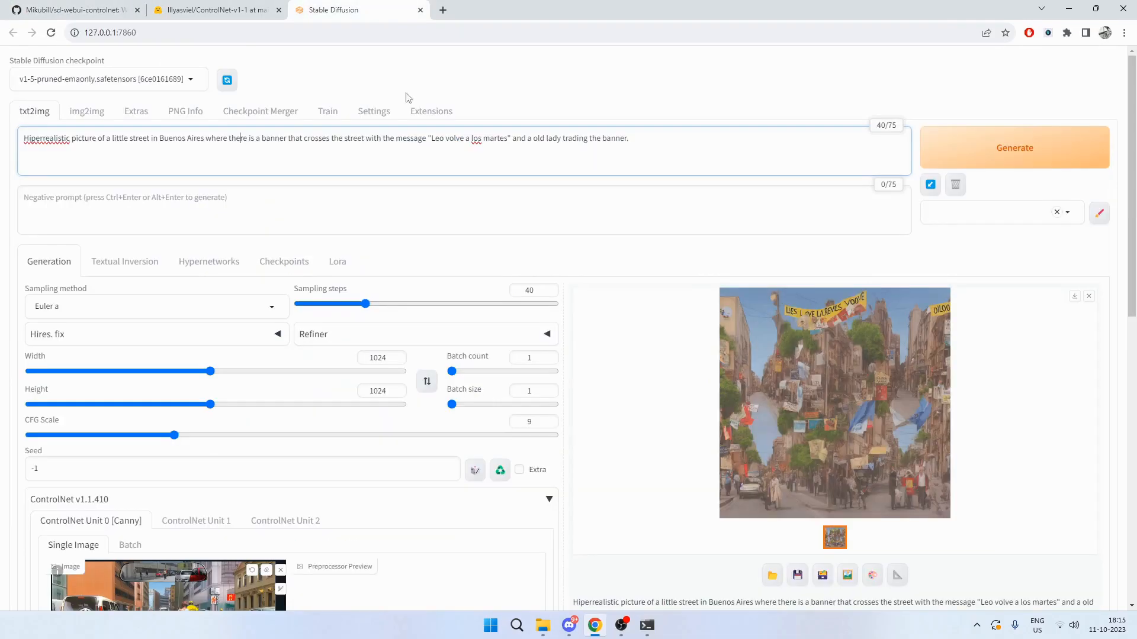
{"action": "left_click", "coordinate": [429, 111]}
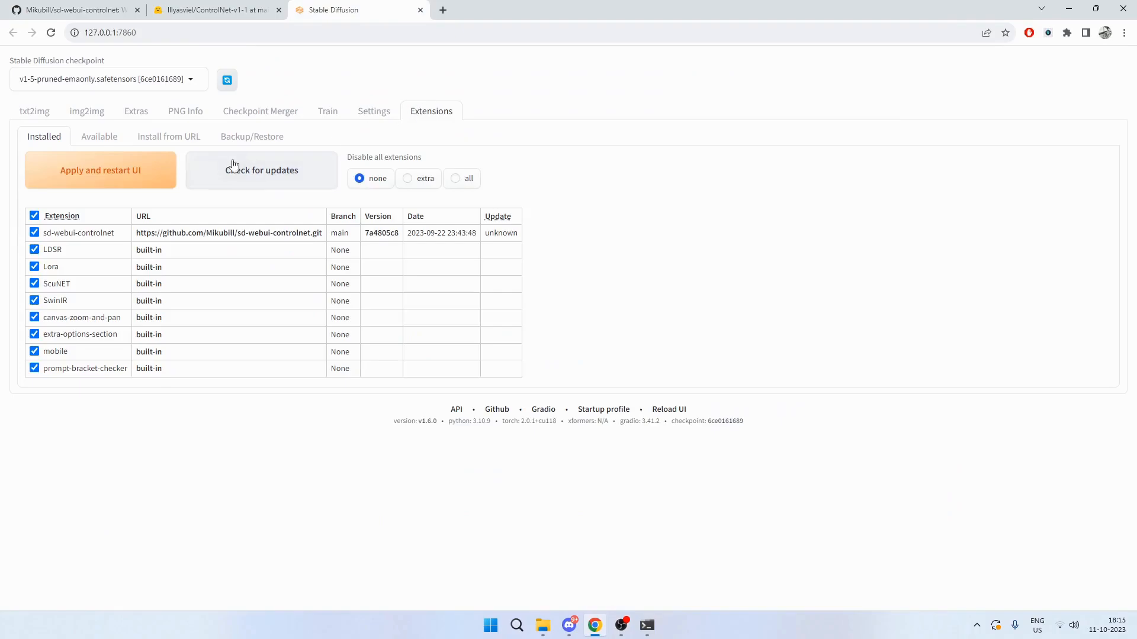
{"action": "left_click", "coordinate": [113, 145]}
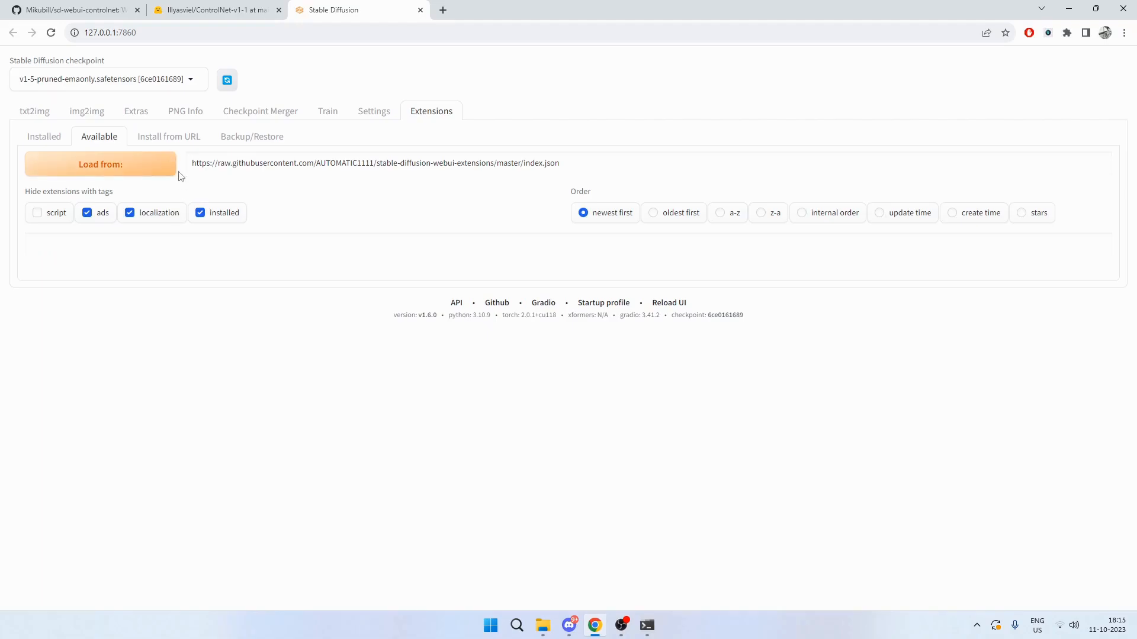
{"action": "left_click", "coordinate": [148, 145]}
{"action": "left_click", "coordinate": [146, 177]}
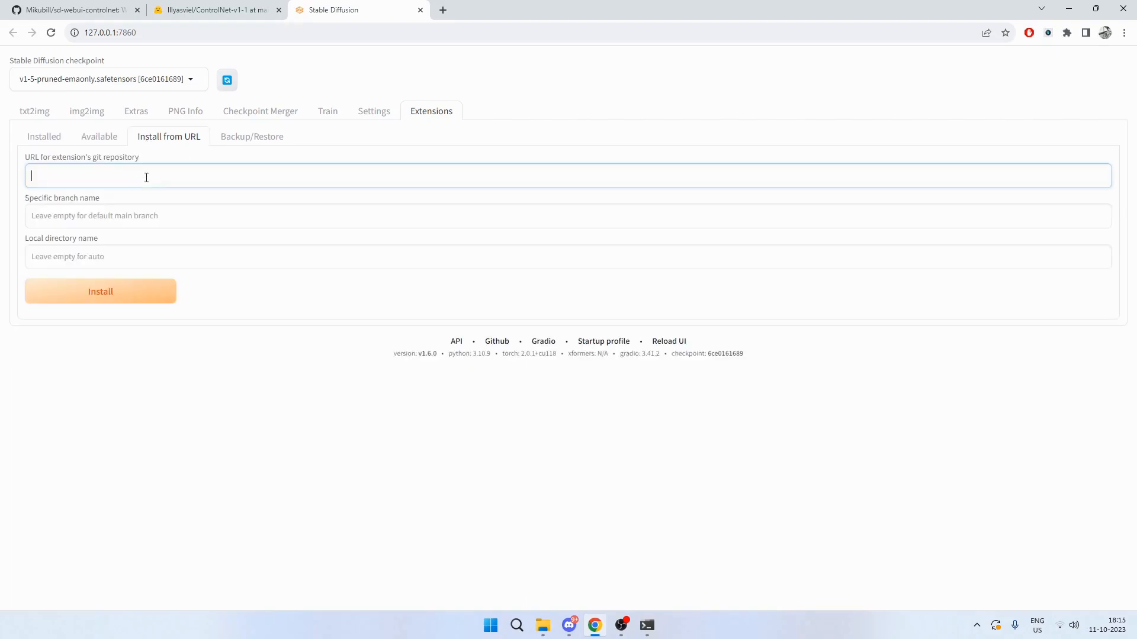
{"action": "key", "text": "ctrl+v"}
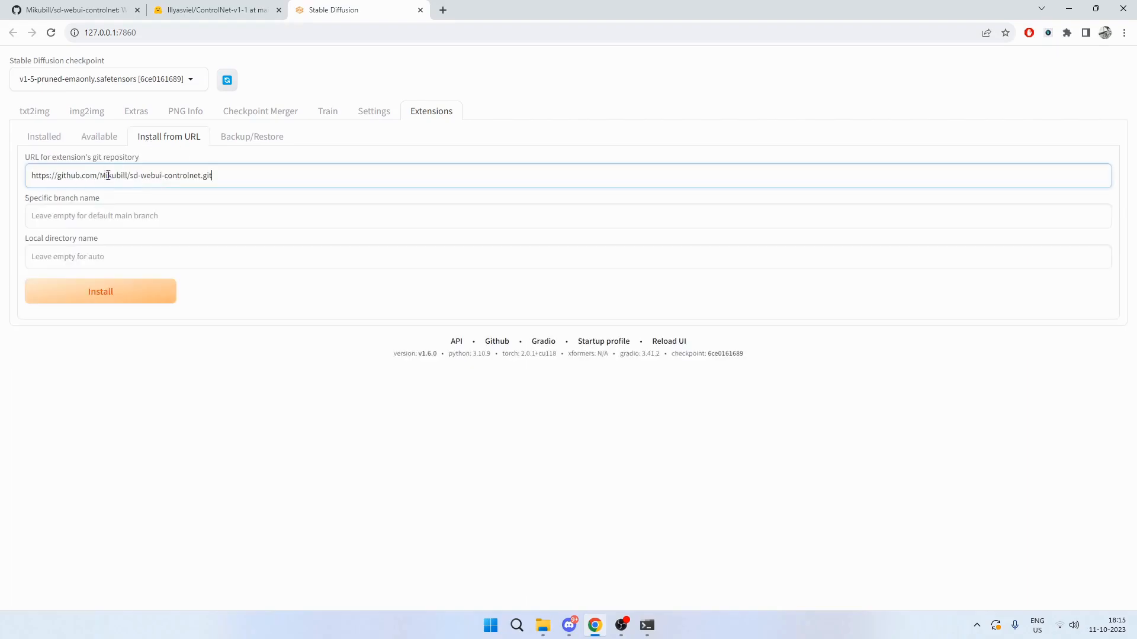
Glance at the ControlNet repository page again and clear the extension's git repository URL
{"action": "left_click", "coordinate": [77, 6]}
{"action": "left_click", "coordinate": [350, 10]}
{"action": "triple_click", "coordinate": [192, 174]}
{"action": "key", "text": "BackSpace"}
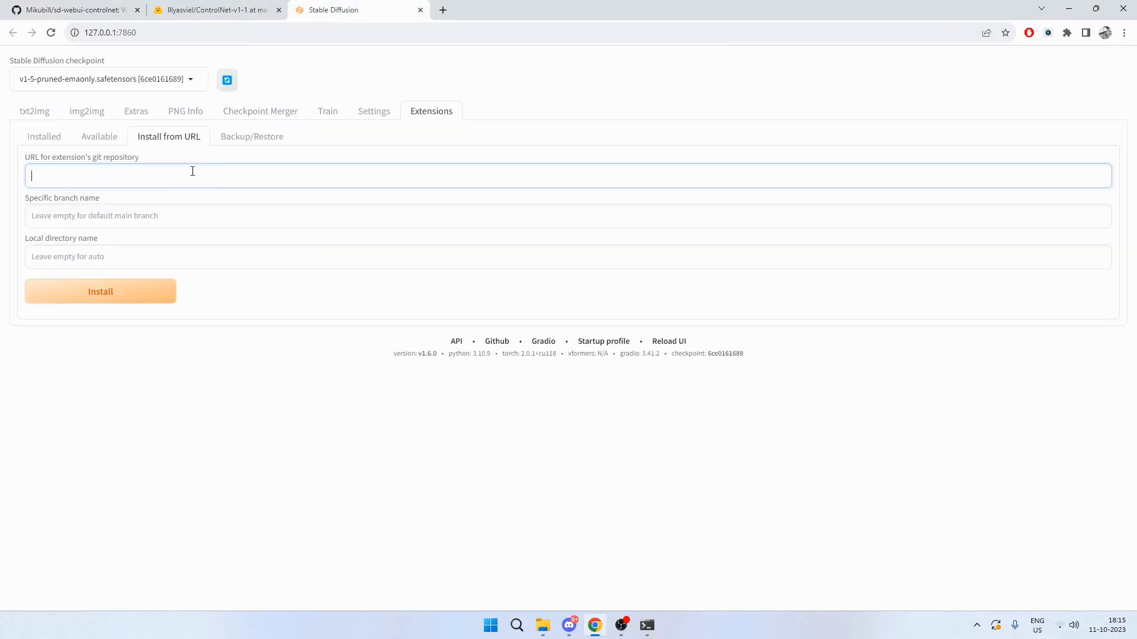
Look over the installed extensions with the apply and restart option, and the ControlNet section in txt2img
{"action": "left_click", "coordinate": [55, 137]}
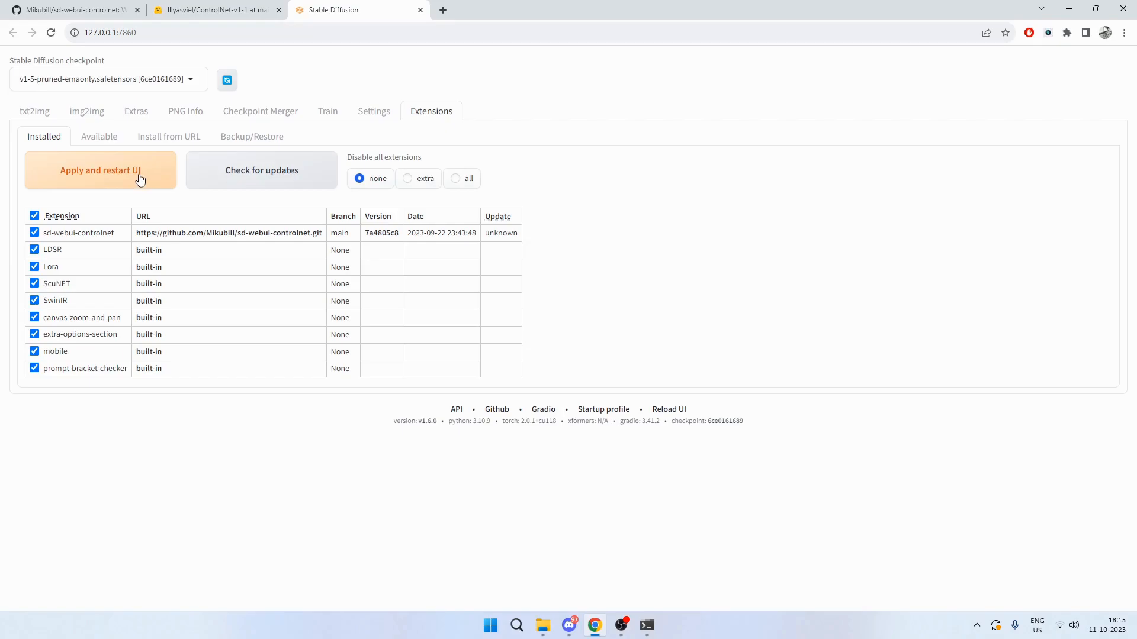
{"action": "left_click", "coordinate": [83, 116]}
{"action": "left_click", "coordinate": [47, 117]}
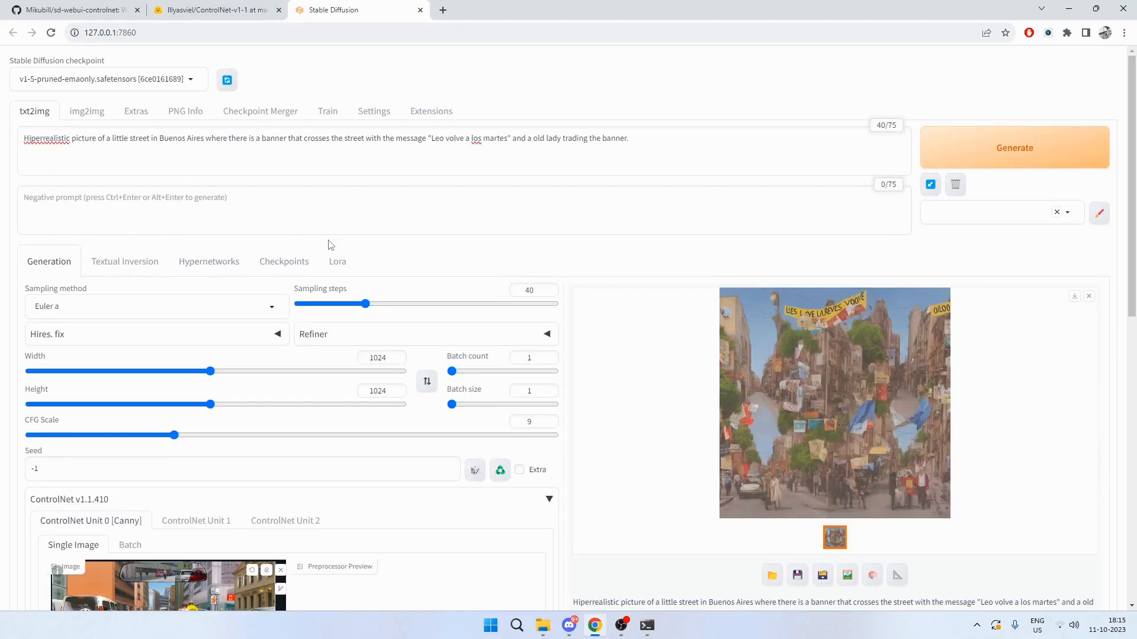
{"action": "scroll", "coordinate": [329, 245], "scroll_direction": "down", "scroll_amount": 6}
{"action": "scroll", "coordinate": [284, 237], "scroll_direction": "up", "scroll_amount": 6}
Look through the ControlNet-v1-1 model files on Hugging Face, then return to the Stable Diffusion web UI
{"action": "left_click", "coordinate": [195, 9]}
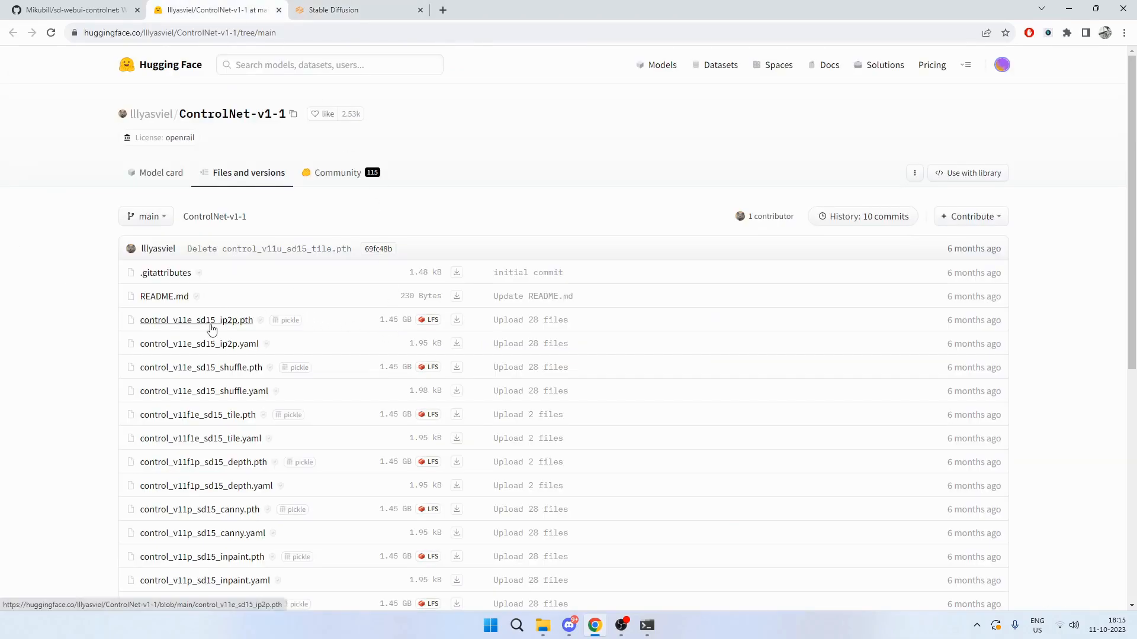
{"action": "scroll", "coordinate": [211, 323], "scroll_direction": "down", "scroll_amount": 1}
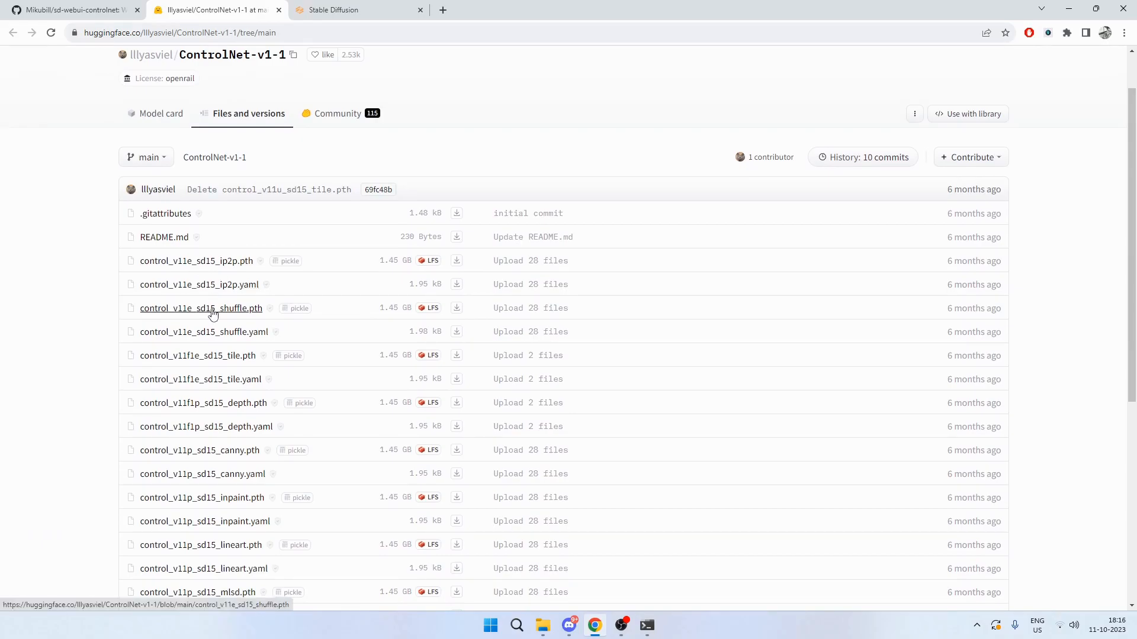
{"action": "scroll", "coordinate": [249, 409], "scroll_direction": "down", "scroll_amount": 3}
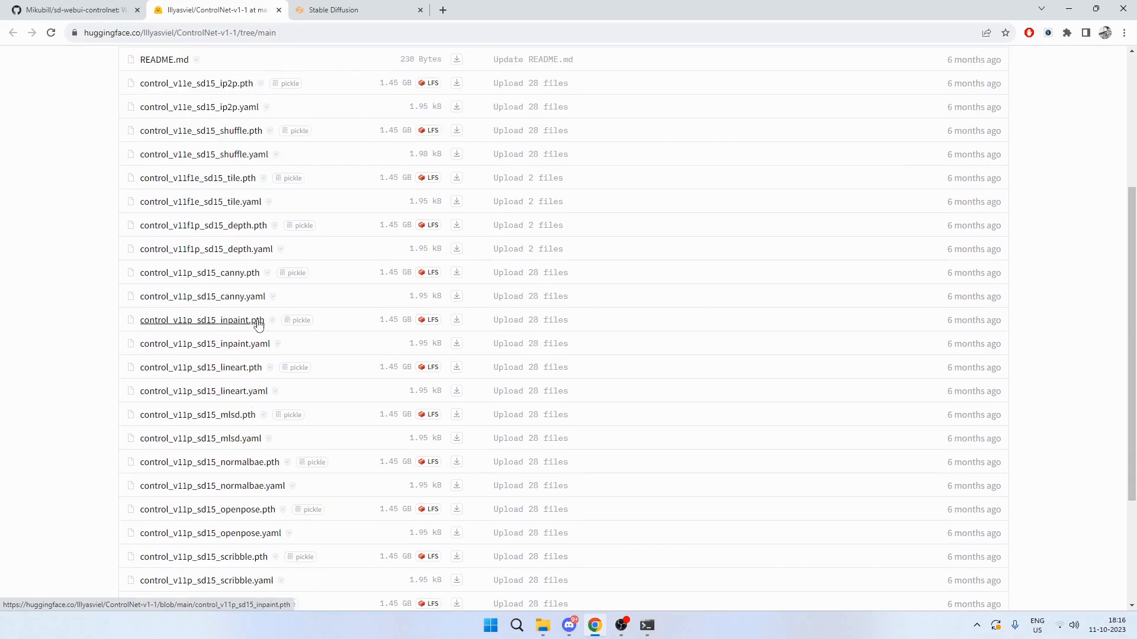
{"action": "scroll", "coordinate": [246, 403], "scroll_direction": "down", "scroll_amount": 3}
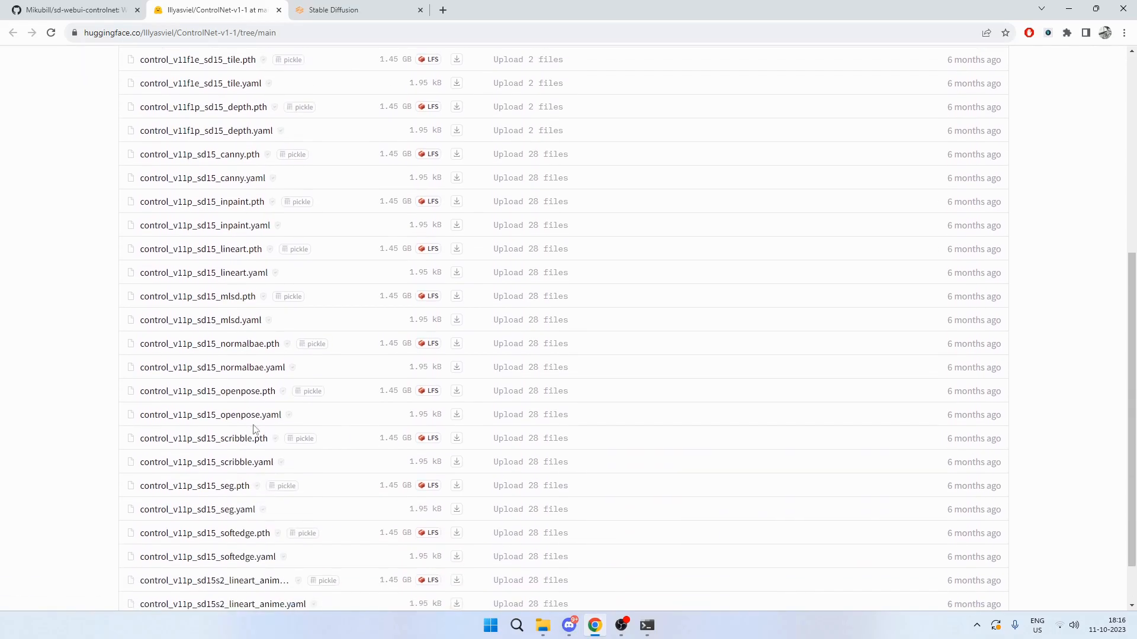
{"action": "left_click", "coordinate": [114, 7]}
{"action": "left_click", "coordinate": [212, 7]}
{"action": "scroll", "coordinate": [252, 137], "scroll_direction": "up", "scroll_amount": 10}
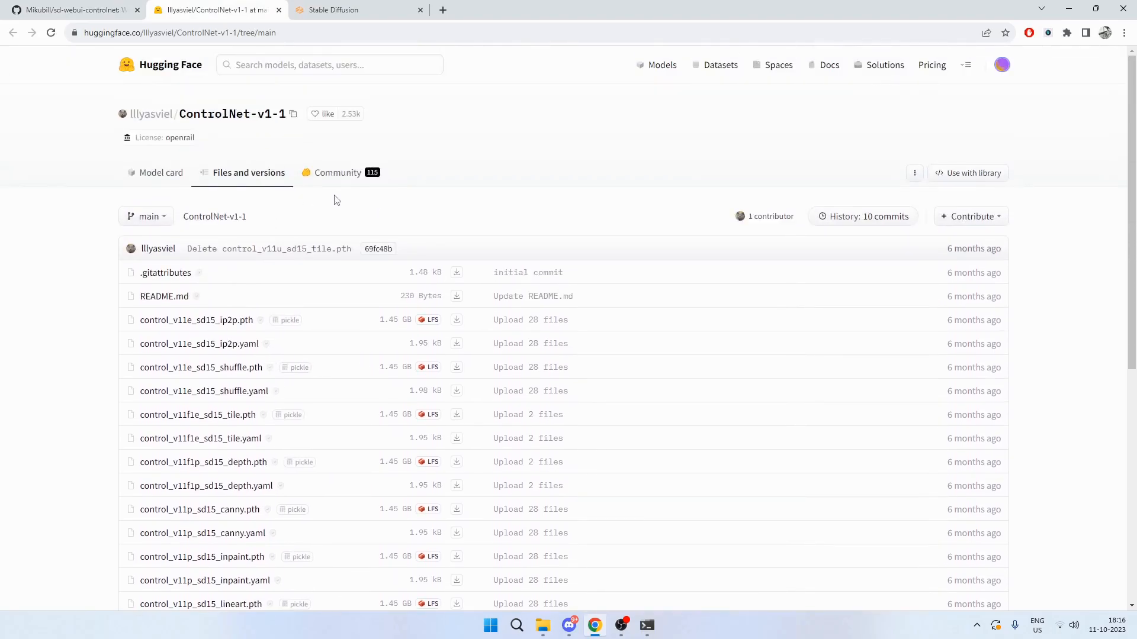
{"action": "left_click", "coordinate": [356, 12]}
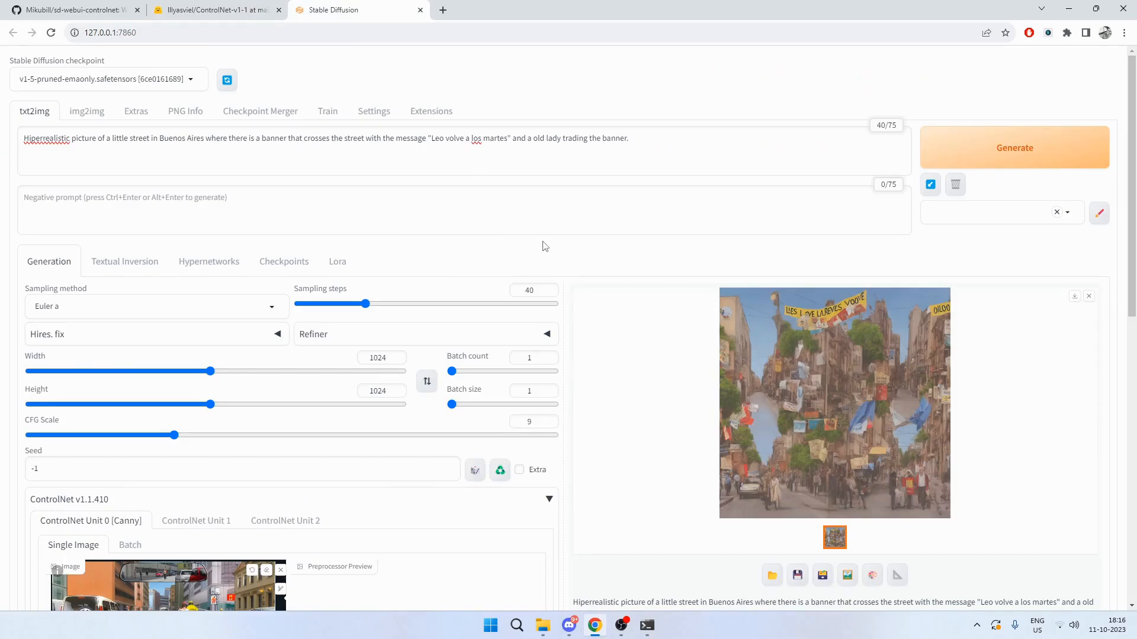
{"action": "left_click", "coordinate": [201, 9]}
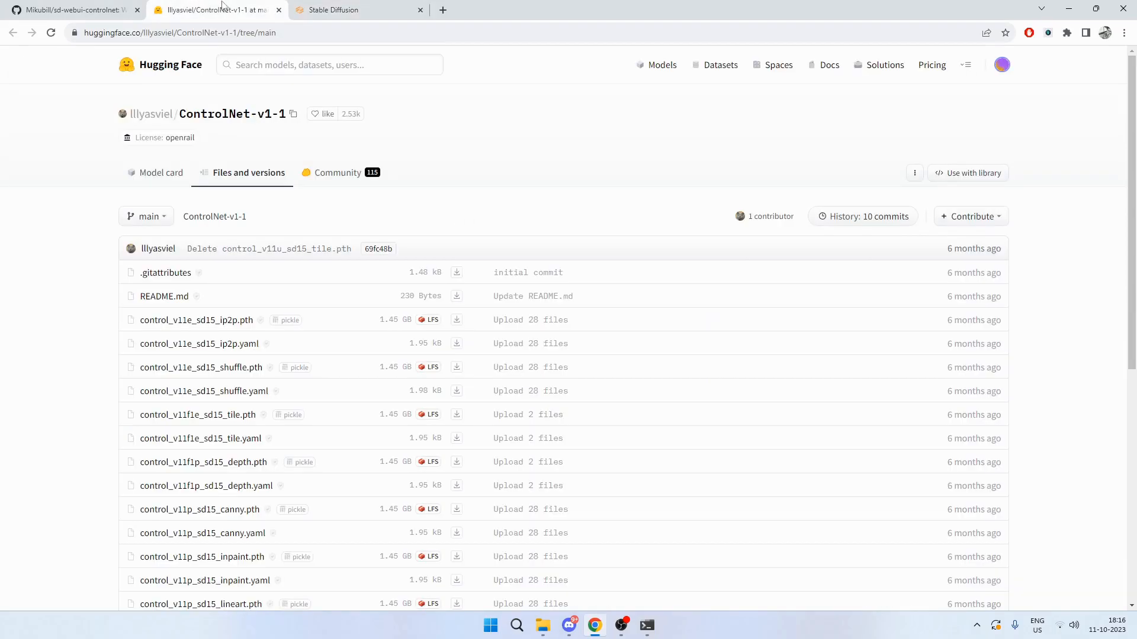
{"action": "left_click", "coordinate": [82, 5]}
{"action": "left_click", "coordinate": [335, 8]}
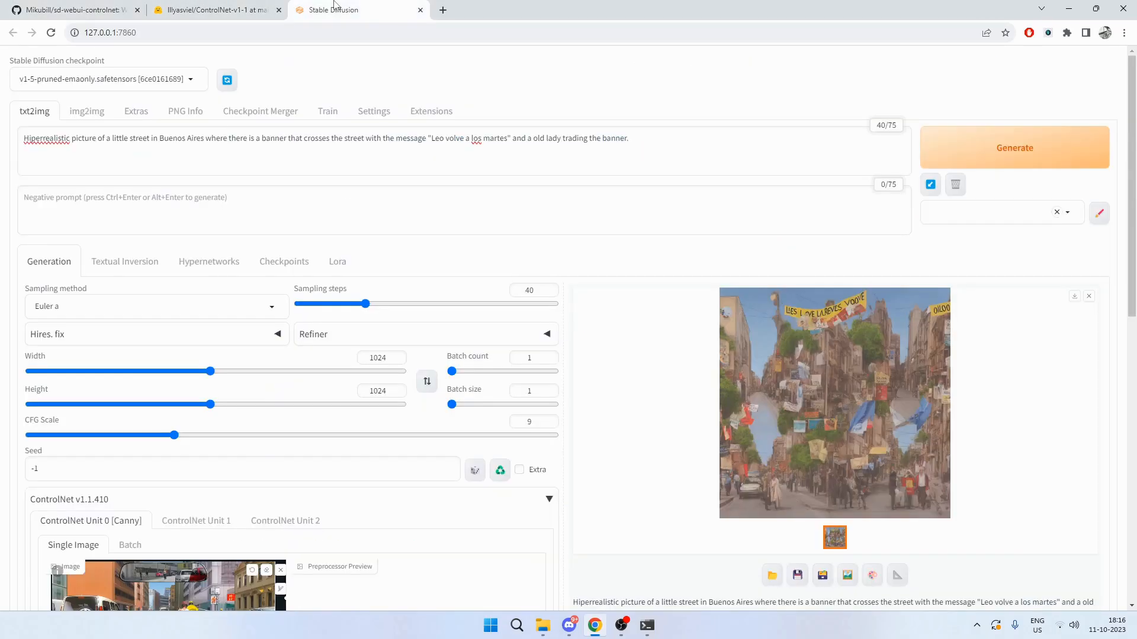
Expand the ControlNet section in txt2img and remove the input image from ControlNet Unit 0
{"action": "scroll", "coordinate": [355, 300], "scroll_direction": "down", "scroll_amount": 8}
{"action": "scroll", "coordinate": [355, 300], "scroll_direction": "up", "scroll_amount": 10}
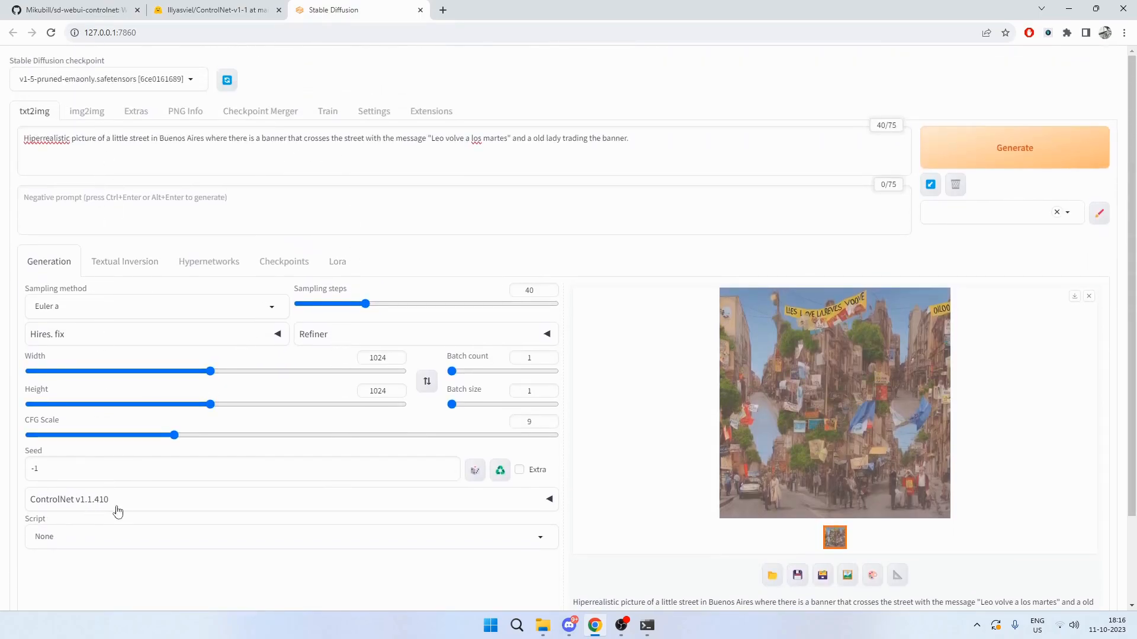
{"action": "left_click", "coordinate": [64, 504]}
{"action": "scroll", "coordinate": [65, 506], "scroll_direction": "down", "scroll_amount": 3}
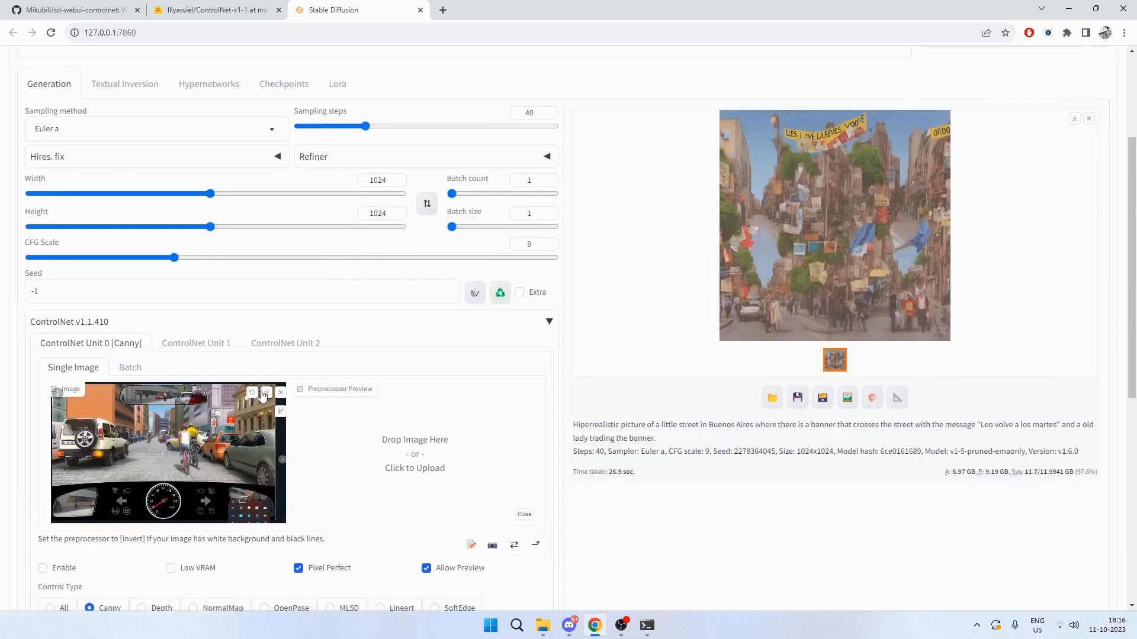
{"action": "left_click", "coordinate": [282, 396]}
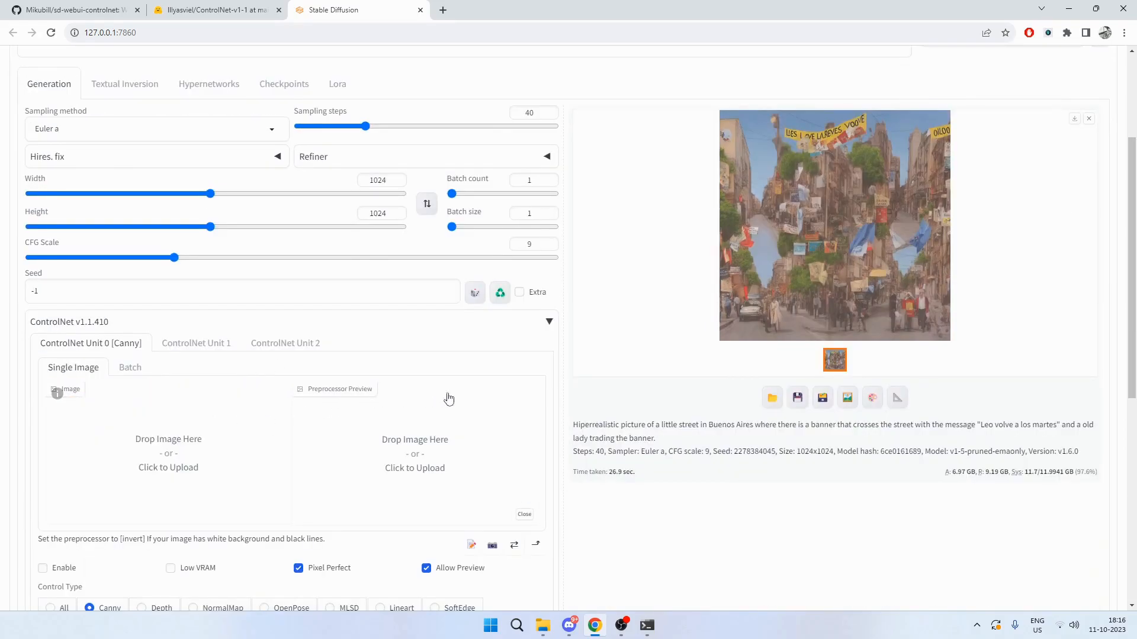
Turn off Pixel Perfect and Allow Preview for ControlNet Unit 0 and set its control type to All
{"action": "scroll", "coordinate": [307, 396], "scroll_direction": "down", "scroll_amount": 3}
{"action": "left_click", "coordinate": [299, 391]}
{"action": "left_click", "coordinate": [426, 390]}
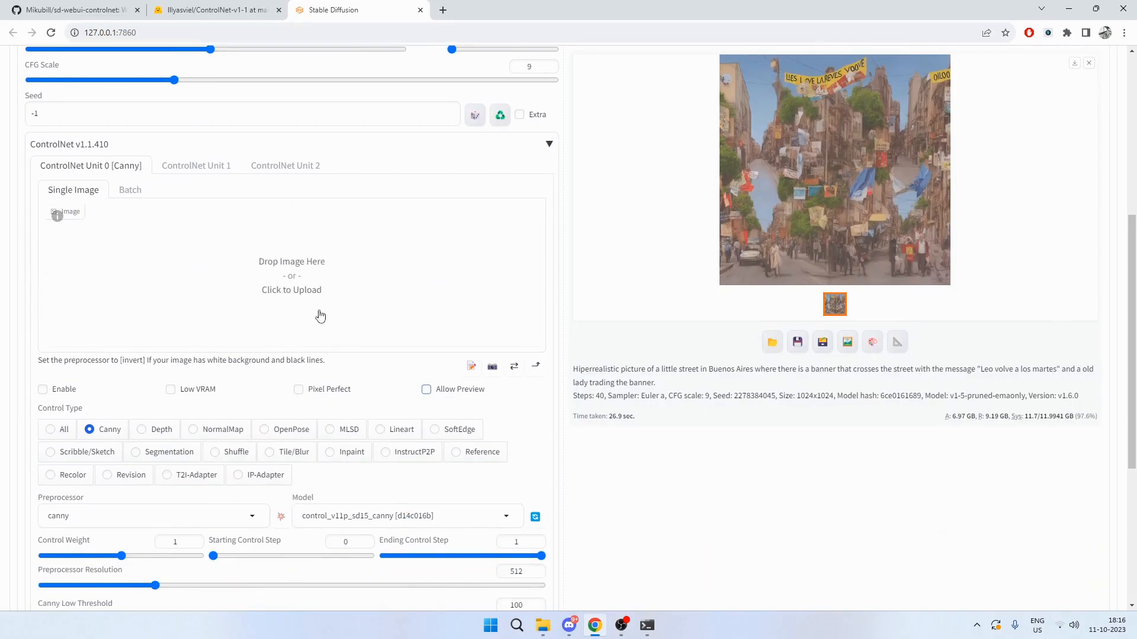
{"action": "left_click", "coordinate": [51, 429]}
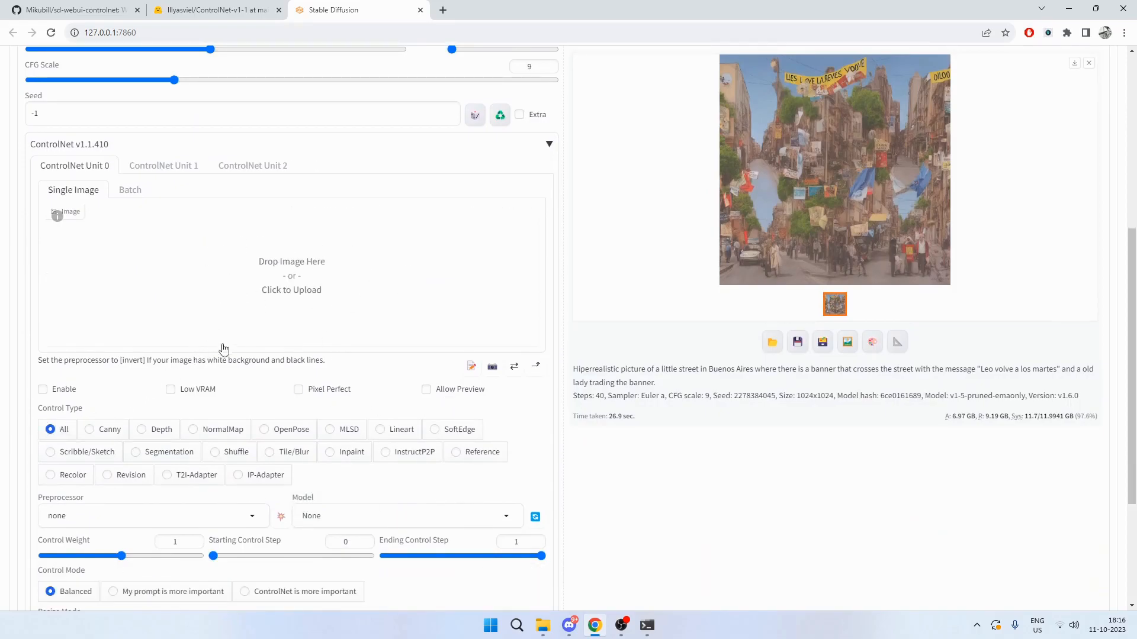
Set the control type to Canny and check the available preprocessor and model options for ControlNet Unit 0
{"action": "scroll", "coordinate": [268, 412], "scroll_direction": "down", "scroll_amount": 2}
{"action": "scroll", "coordinate": [269, 412], "scroll_direction": "up", "scroll_amount": 3}
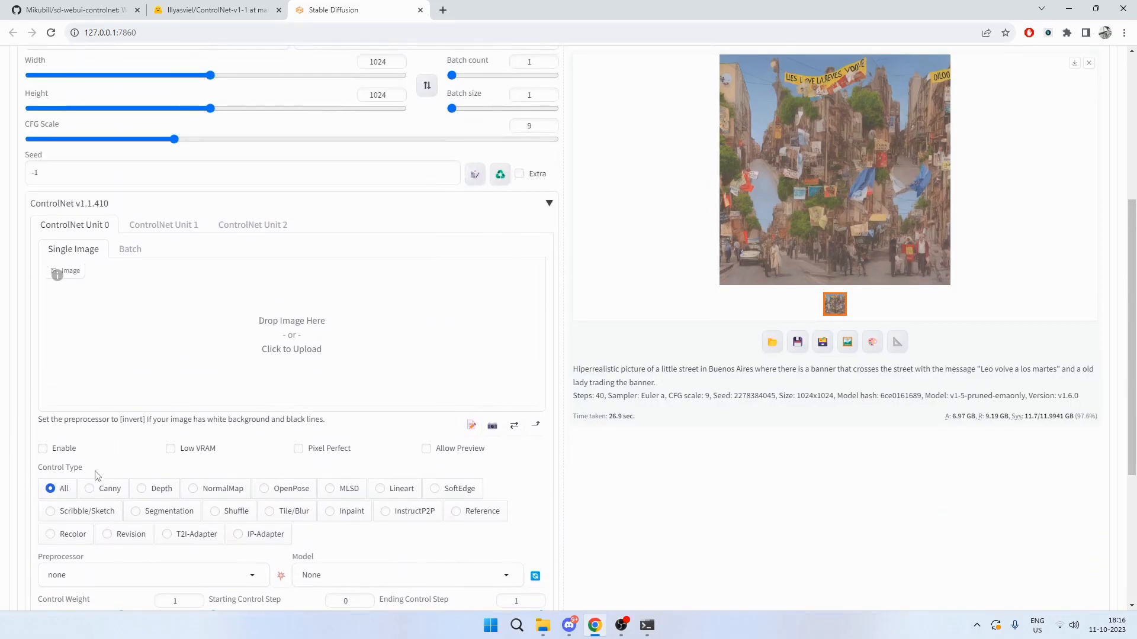
{"action": "left_click", "coordinate": [113, 489]}
{"action": "scroll", "coordinate": [119, 527], "scroll_direction": "down", "scroll_amount": 1}
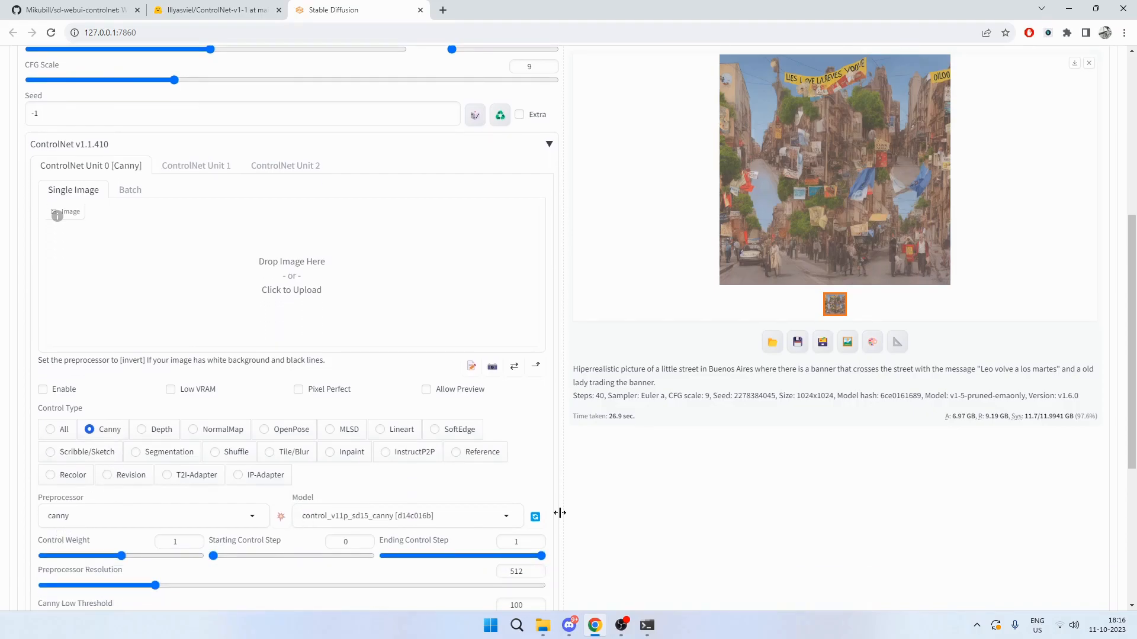
{"action": "left_click", "coordinate": [188, 515]}
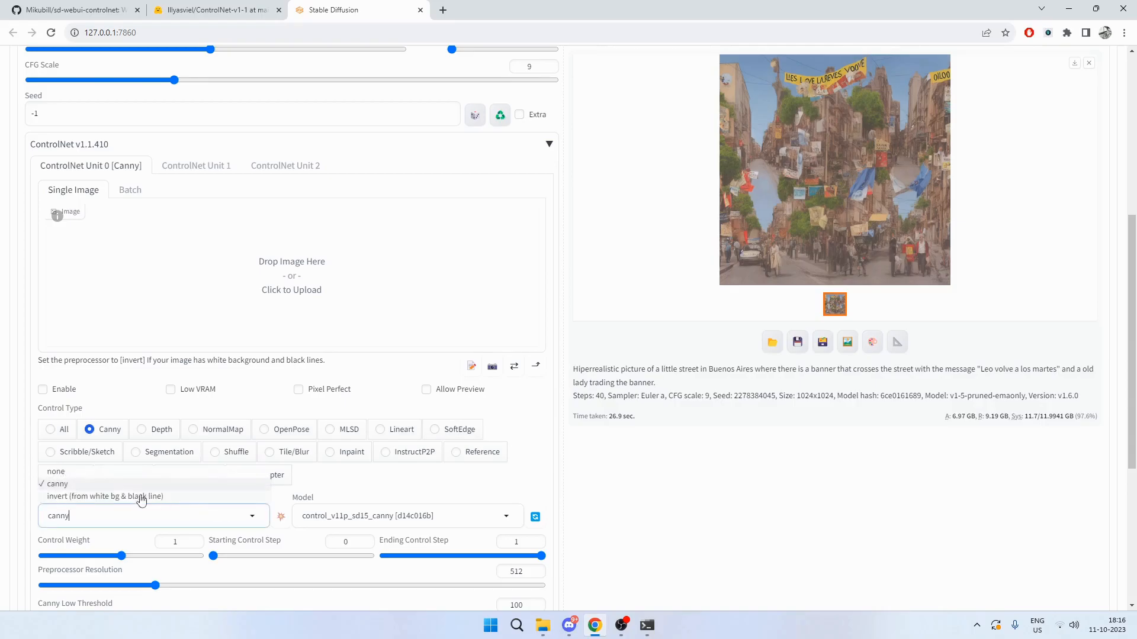
{"action": "left_click", "coordinate": [351, 516]}
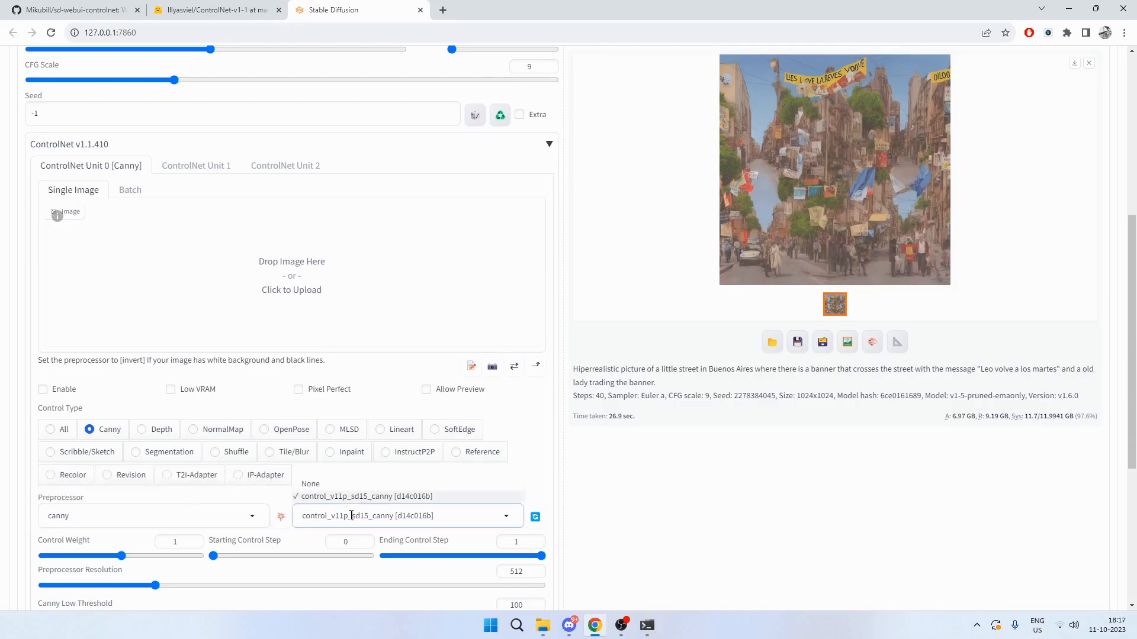
Enable ControlNet Unit 0 with Pixel Perfect and Allow Preview turned on
{"action": "left_click", "coordinate": [59, 393]}
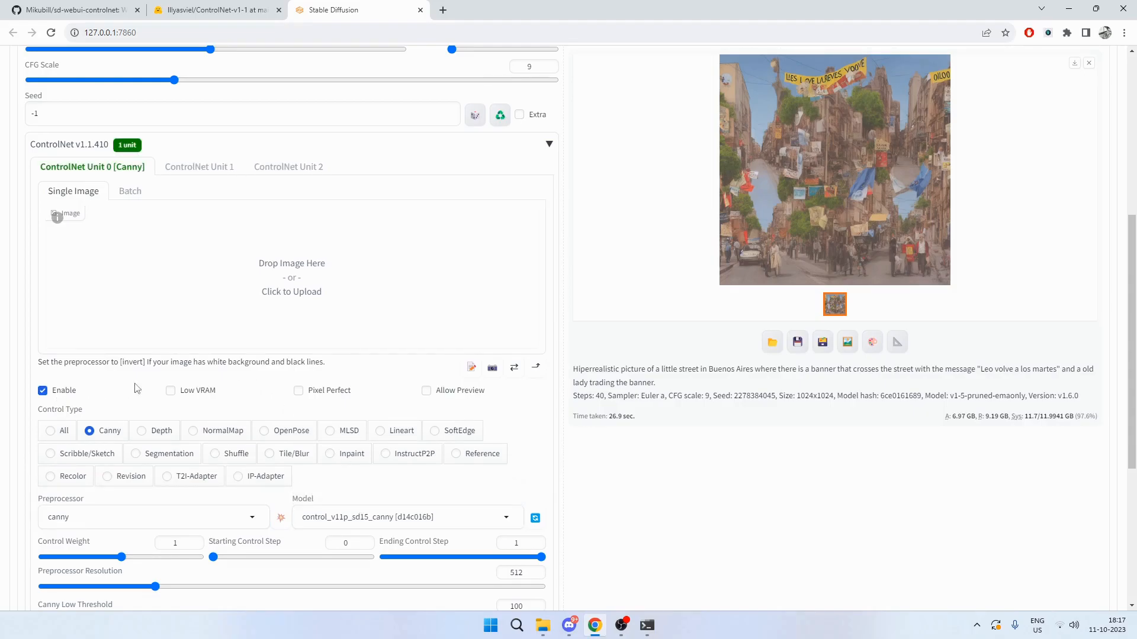
{"action": "left_click", "coordinate": [301, 393]}
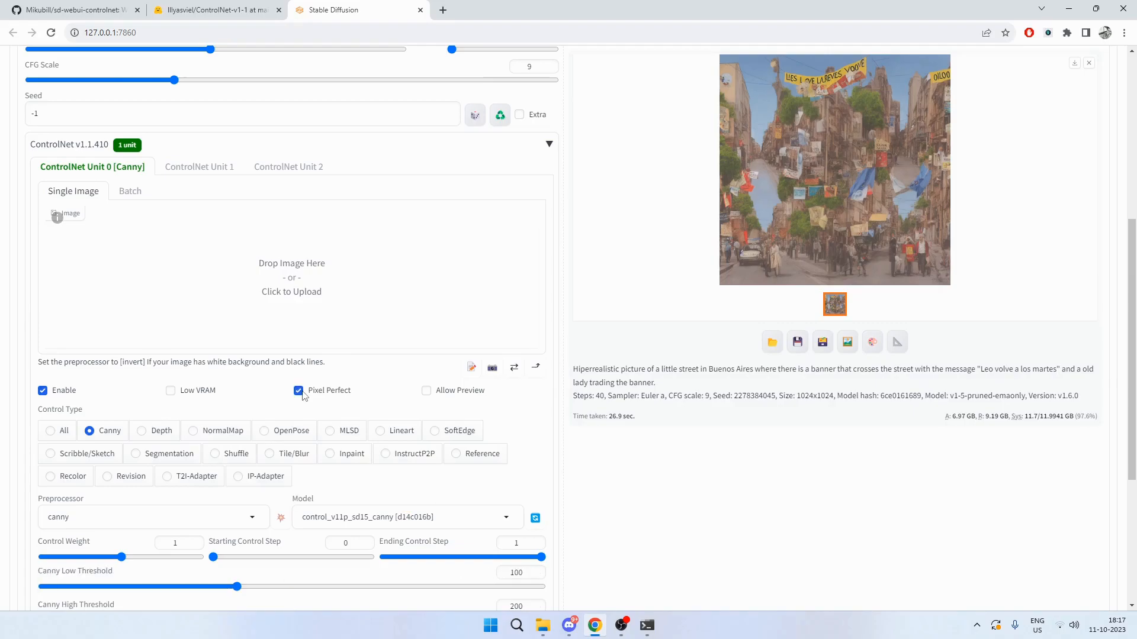
{"action": "left_click", "coordinate": [477, 402]}
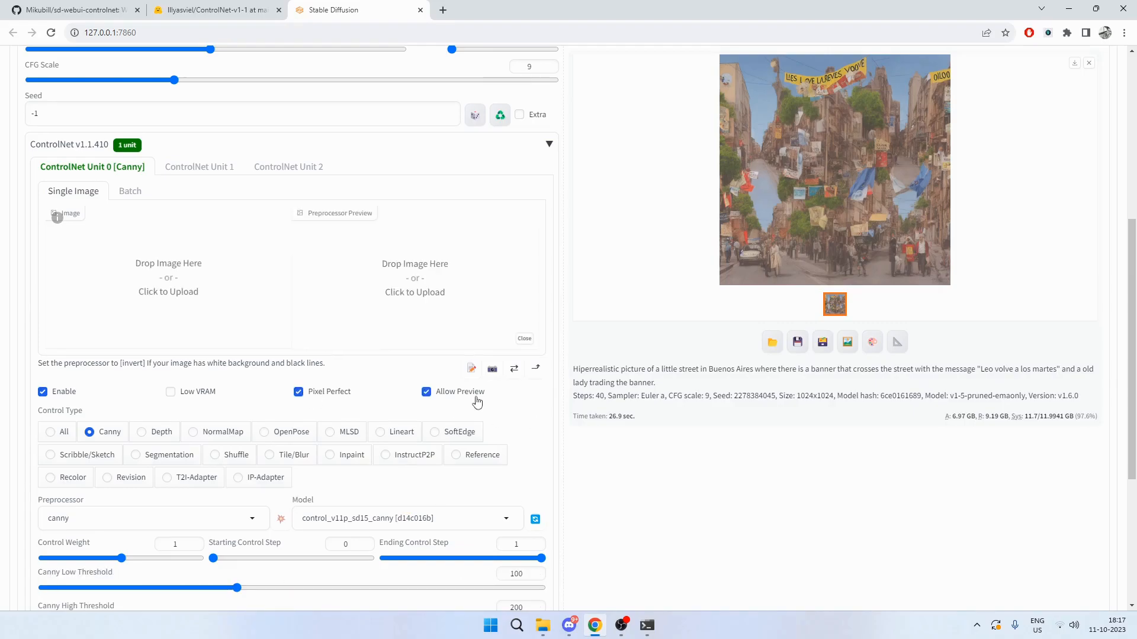
{"action": "left_click", "coordinate": [477, 403]}
{"action": "scroll", "coordinate": [478, 402], "scroll_direction": "down", "scroll_amount": 3}
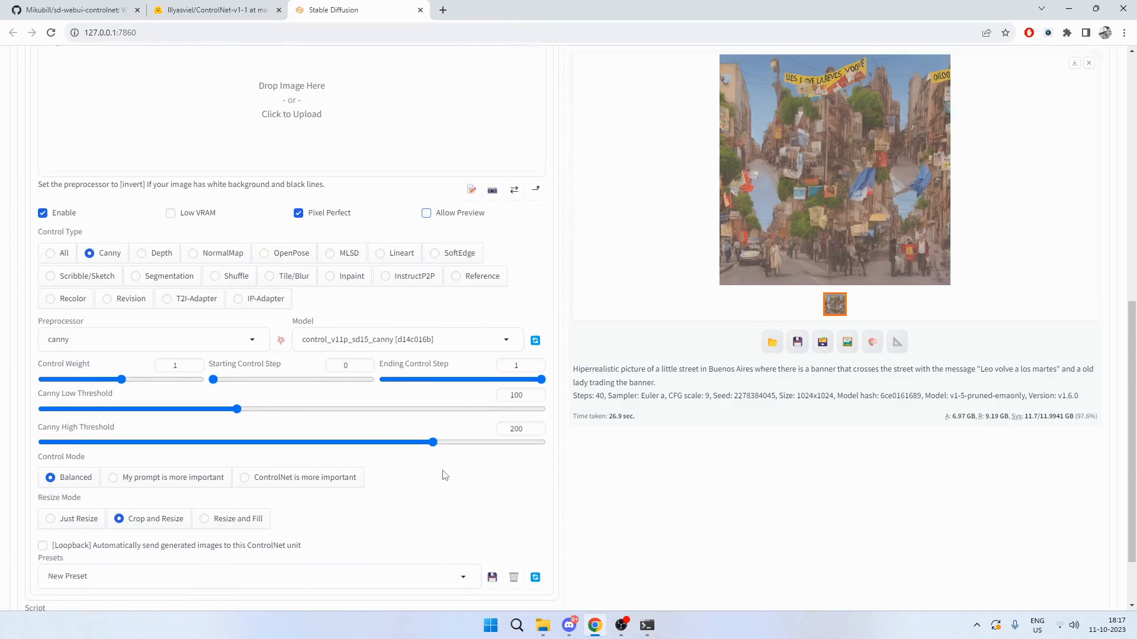
{"action": "scroll", "coordinate": [444, 476], "scroll_direction": "up", "scroll_amount": 2}
{"action": "left_click", "coordinate": [459, 332]}
Upload the test_sample image from Downloads as the input image of ControlNet Unit 0
{"action": "scroll", "coordinate": [459, 332], "scroll_direction": "up", "scroll_amount": 3}
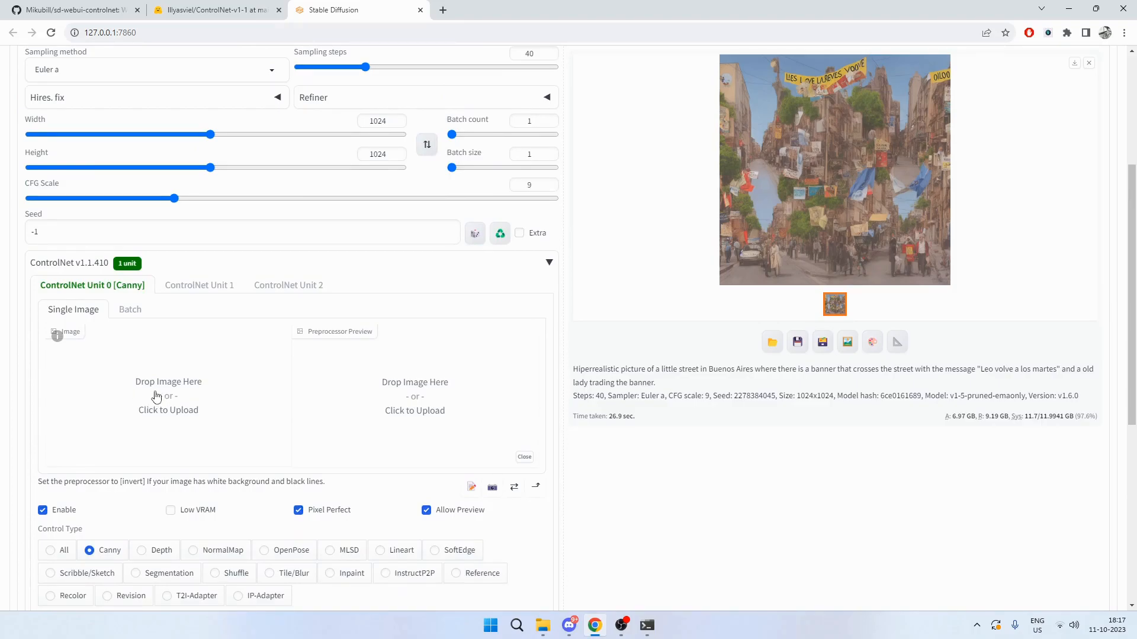
{"action": "scroll", "coordinate": [222, 394], "scroll_direction": "up", "scroll_amount": 4}
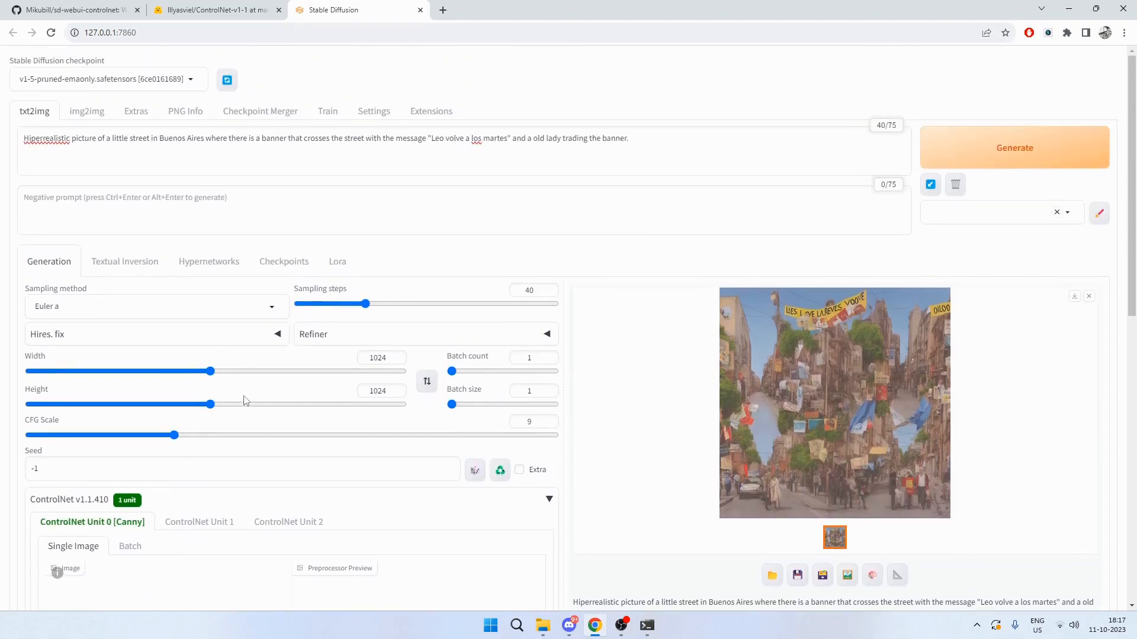
{"action": "scroll", "coordinate": [246, 401], "scroll_direction": "down", "scroll_amount": 4}
{"action": "left_click", "coordinate": [210, 393]}
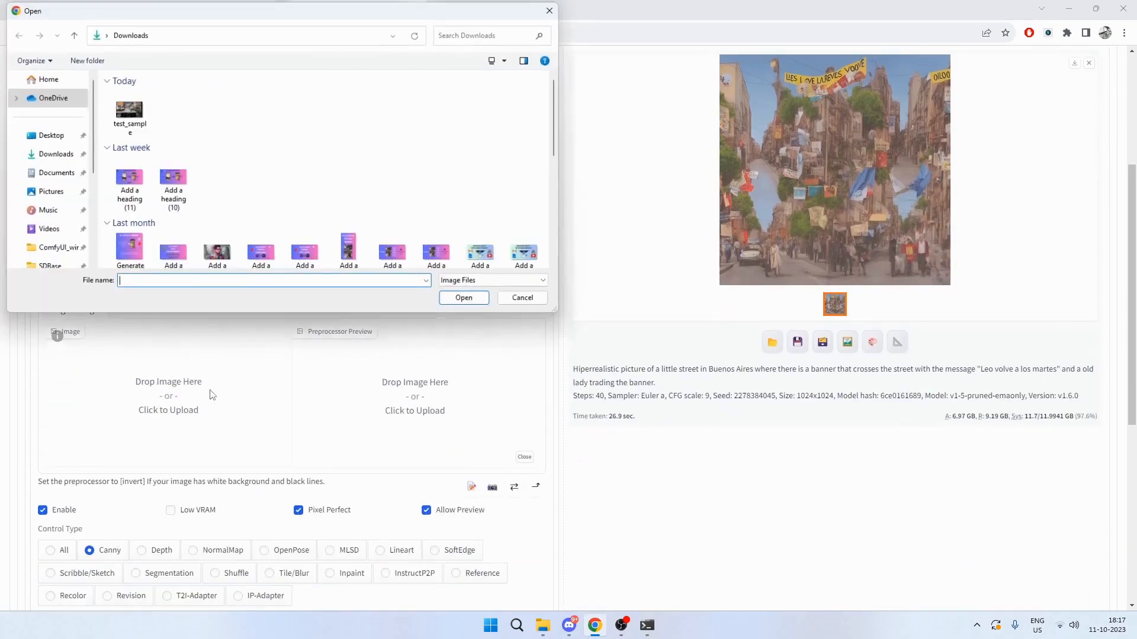
{"action": "double_click", "coordinate": [129, 109]}
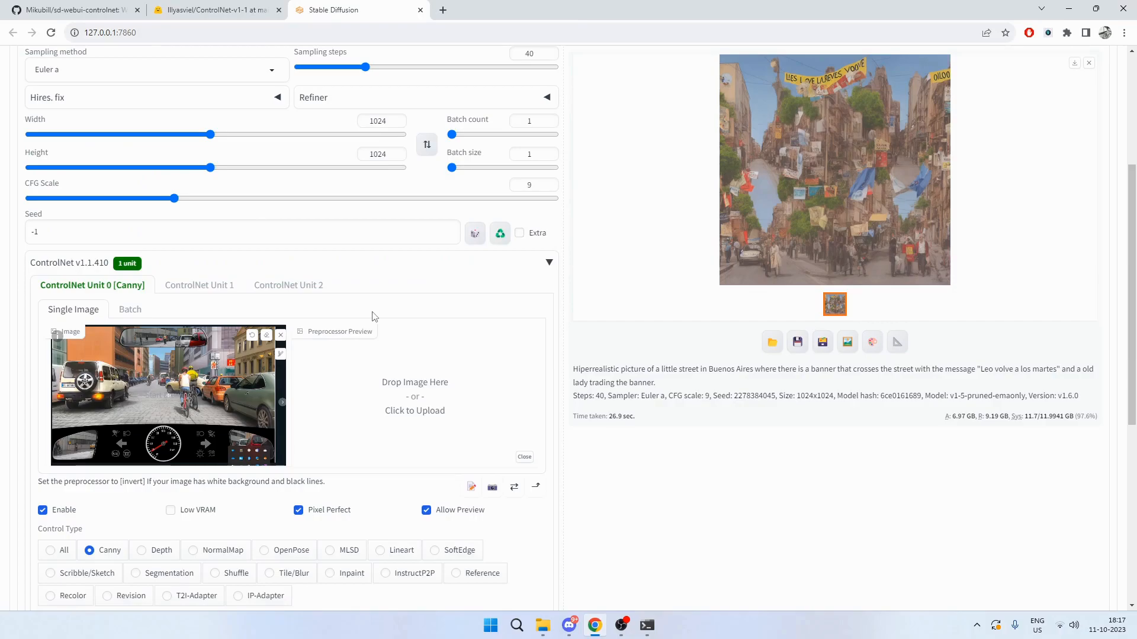
Compare the ControlNet input image with the txt2img prompt, generation settings and previously generated picture
{"action": "scroll", "coordinate": [374, 316], "scroll_direction": "up", "scroll_amount": 4}
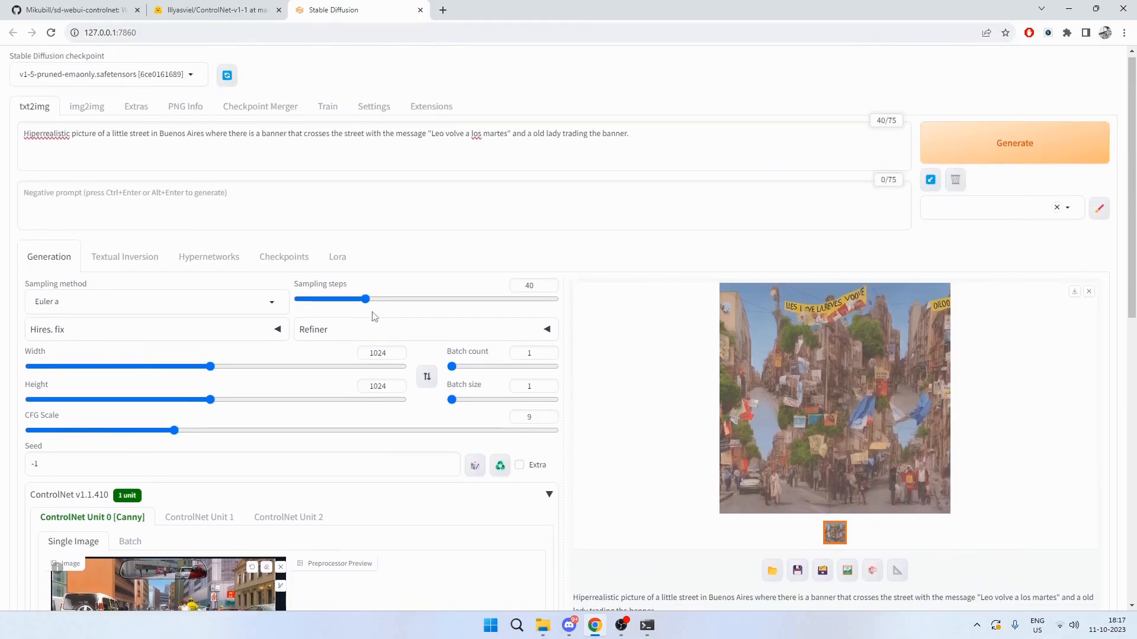
{"action": "scroll", "coordinate": [554, 346], "scroll_direction": "down", "scroll_amount": 3}
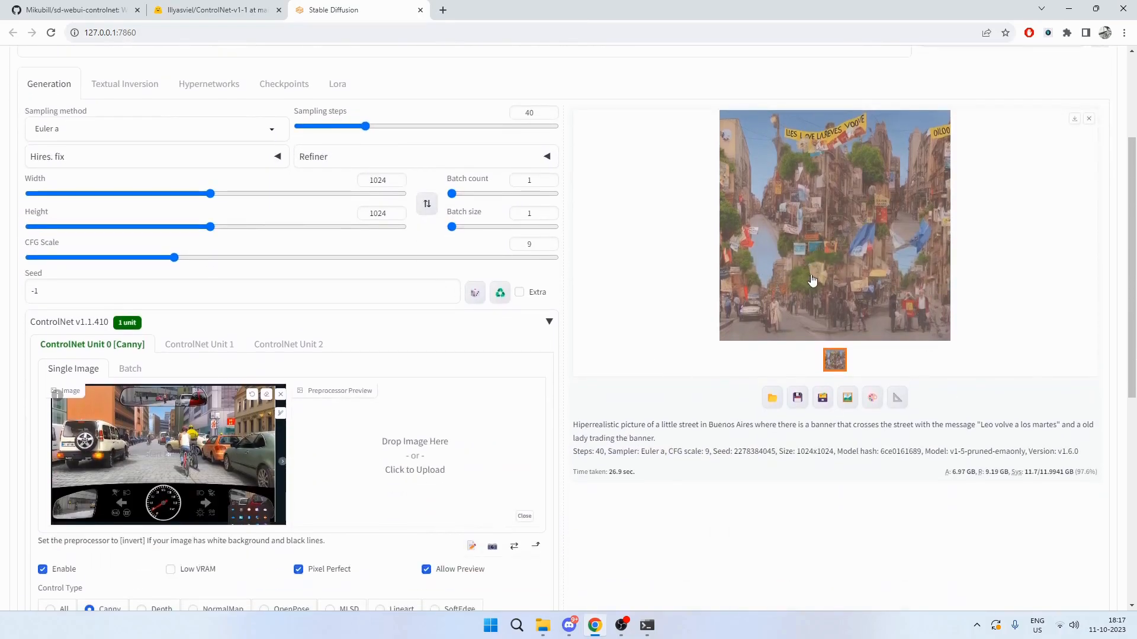
{"action": "scroll", "coordinate": [809, 281], "scroll_direction": "up", "scroll_amount": 2}
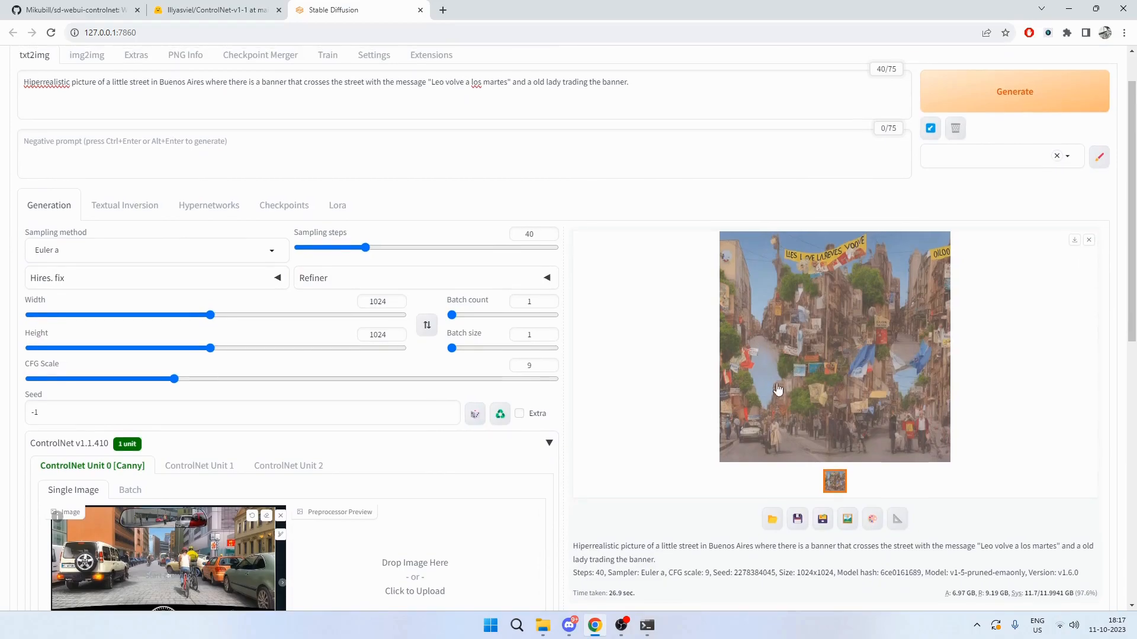
{"action": "scroll", "coordinate": [745, 394], "scroll_direction": "up", "scroll_amount": 1}
{"action": "scroll", "coordinate": [745, 395], "scroll_direction": "down", "scroll_amount": 2}
{"action": "scroll", "coordinate": [535, 358], "scroll_direction": "down", "scroll_amount": 3}
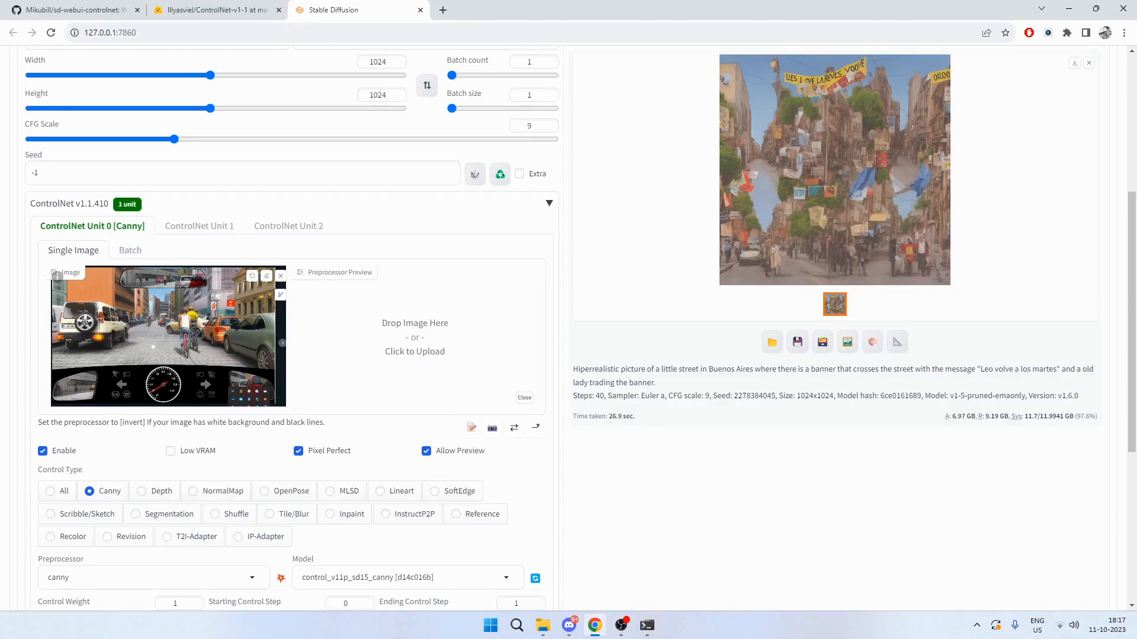
{"action": "scroll", "coordinate": [239, 107], "scroll_direction": "up", "scroll_amount": 4}
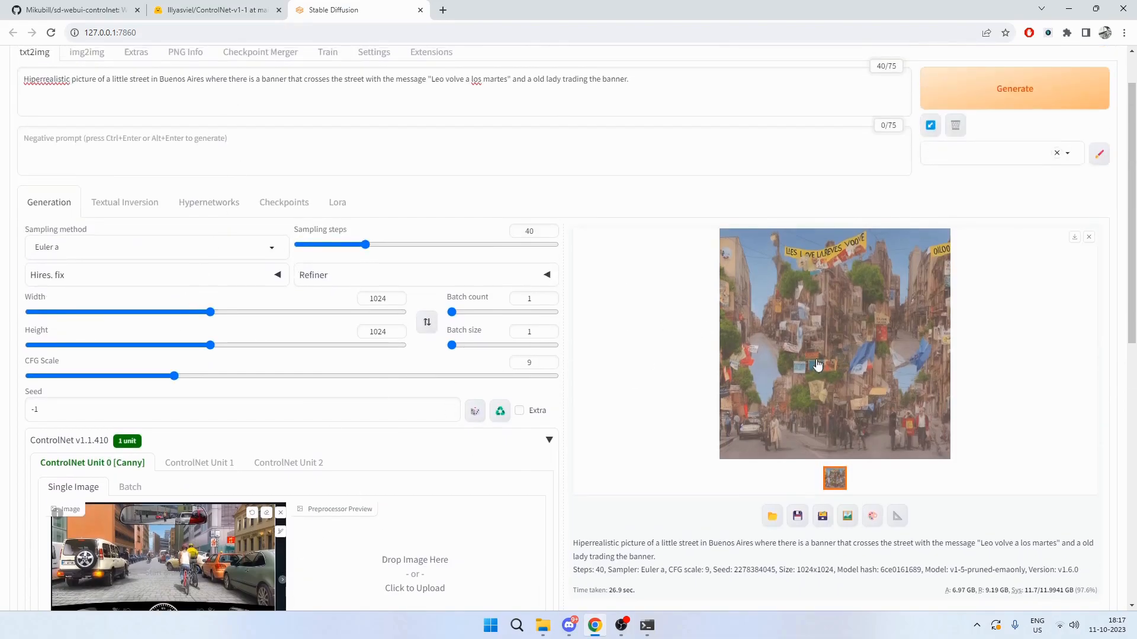
{"action": "scroll", "coordinate": [749, 265], "scroll_direction": "down", "scroll_amount": 2}
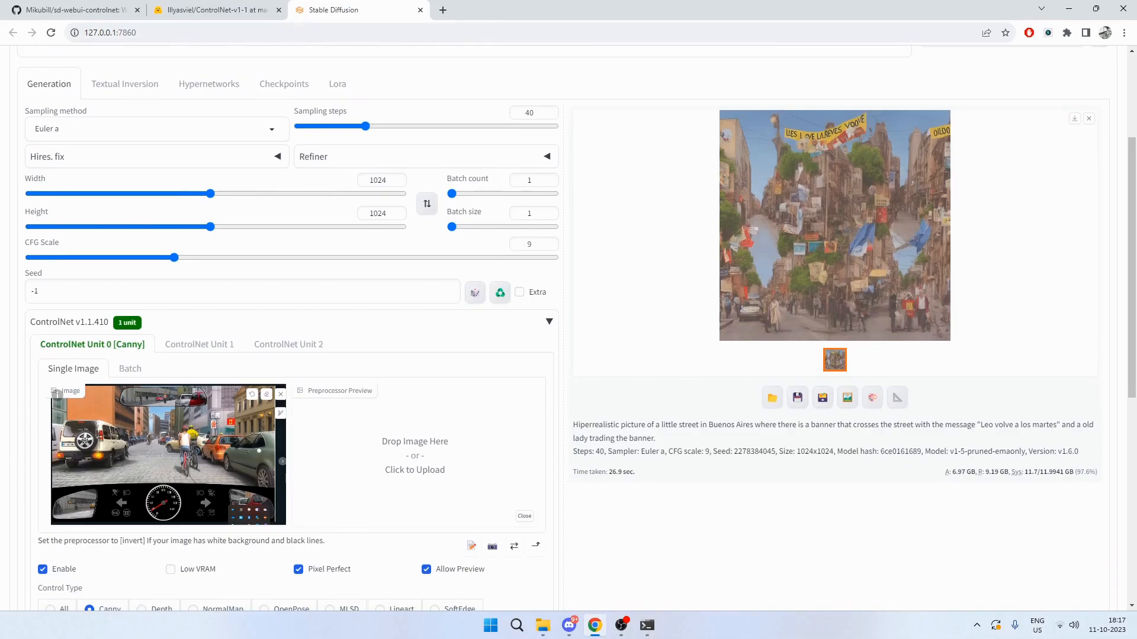
{"action": "scroll", "coordinate": [340, 468], "scroll_direction": "up", "scroll_amount": 3}
{"action": "left_click_drag", "start_coordinate": [220, 140], "coordinate": [572, 131]}
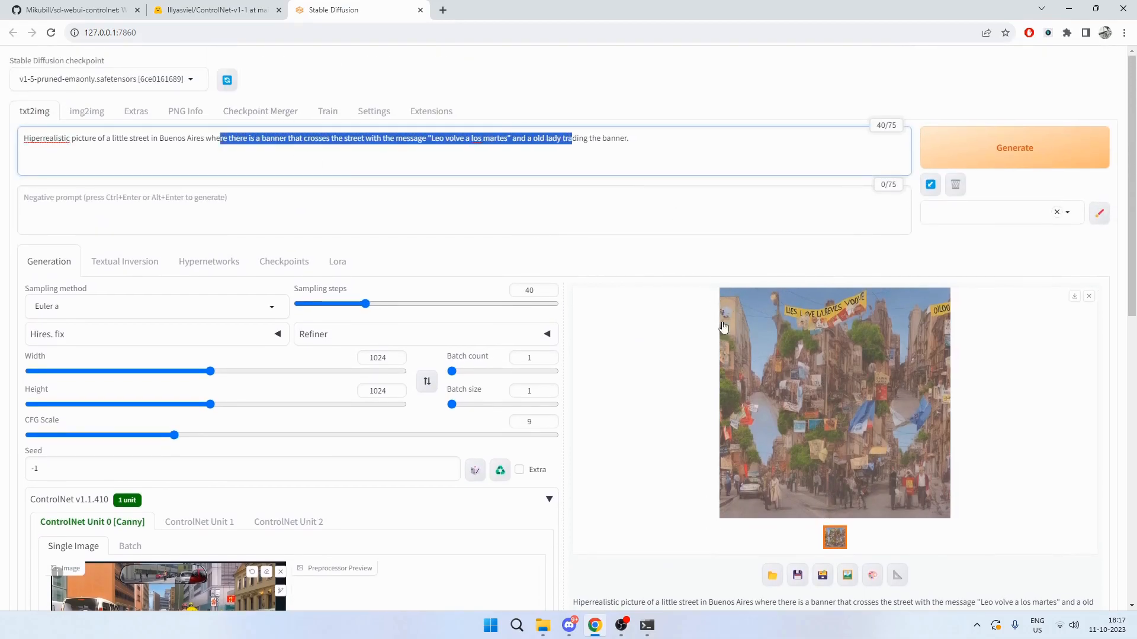
{"action": "scroll", "coordinate": [806, 257], "scroll_direction": "down", "scroll_amount": 4}
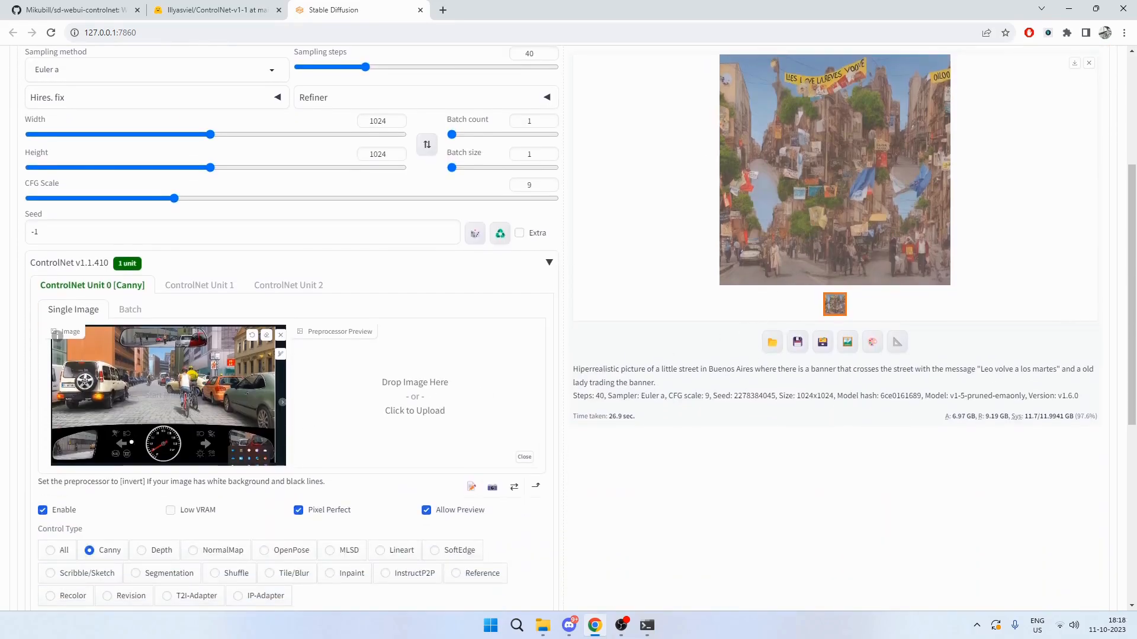
{"action": "scroll", "coordinate": [770, 347], "scroll_direction": "up", "scroll_amount": 2}
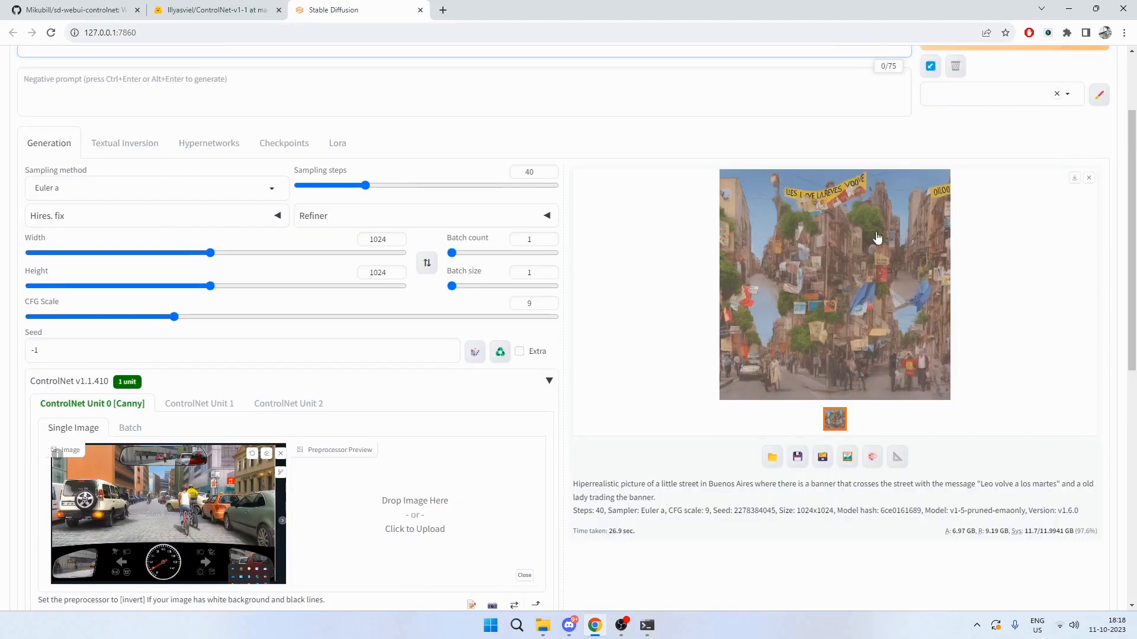
{"action": "scroll", "coordinate": [785, 367], "scroll_direction": "up", "scroll_amount": 3}
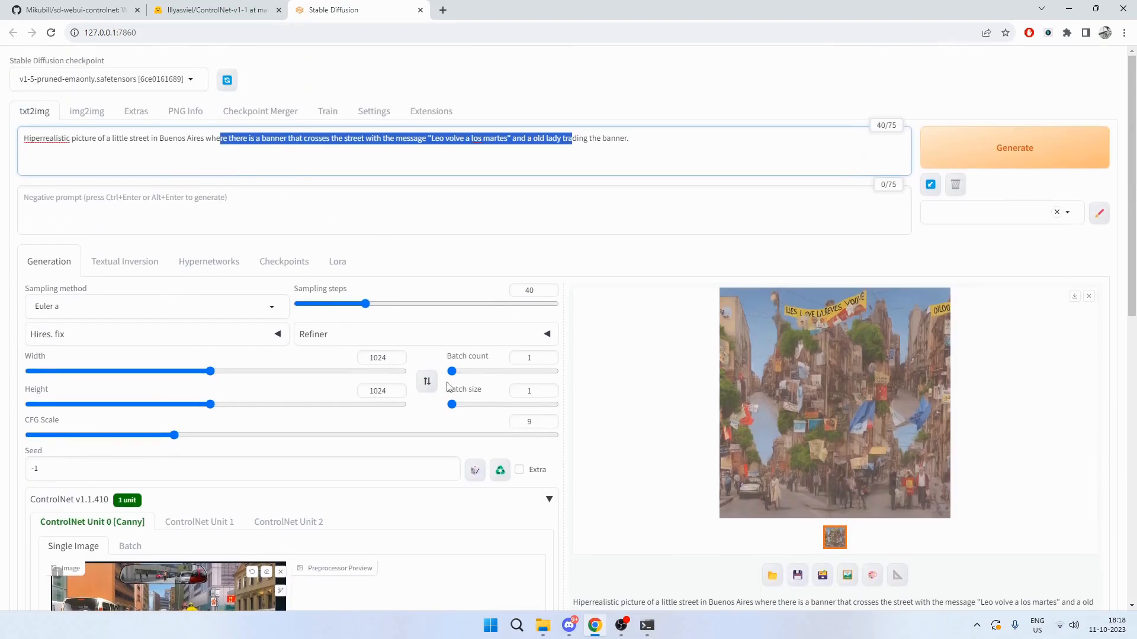
Generate a 1024 × 1024 image from the Buenos Aires street prompt with Canny enabled on ControlNet Unit 0
{"action": "scroll", "coordinate": [784, 367], "scroll_direction": "down", "scroll_amount": 4}
{"action": "scroll", "coordinate": [368, 416], "scroll_direction": "down", "scroll_amount": 3}
{"action": "scroll", "coordinate": [370, 414], "scroll_direction": "up", "scroll_amount": 6}
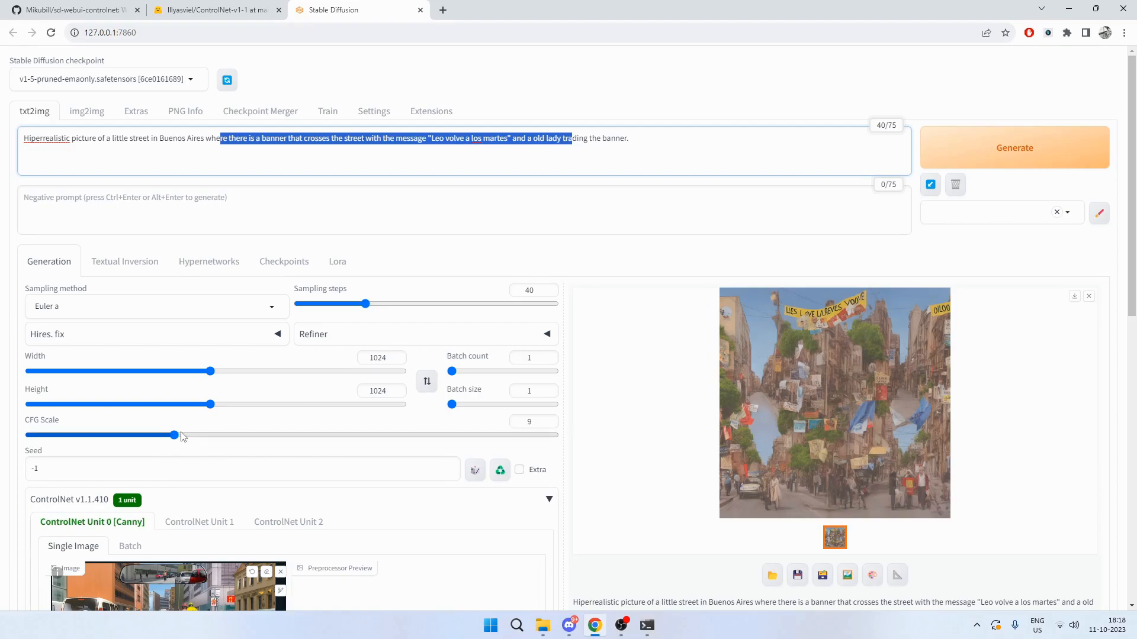
{"action": "scroll", "coordinate": [181, 437], "scroll_direction": "down", "scroll_amount": 2}
{"action": "scroll", "coordinate": [249, 406], "scroll_direction": "up", "scroll_amount": 2}
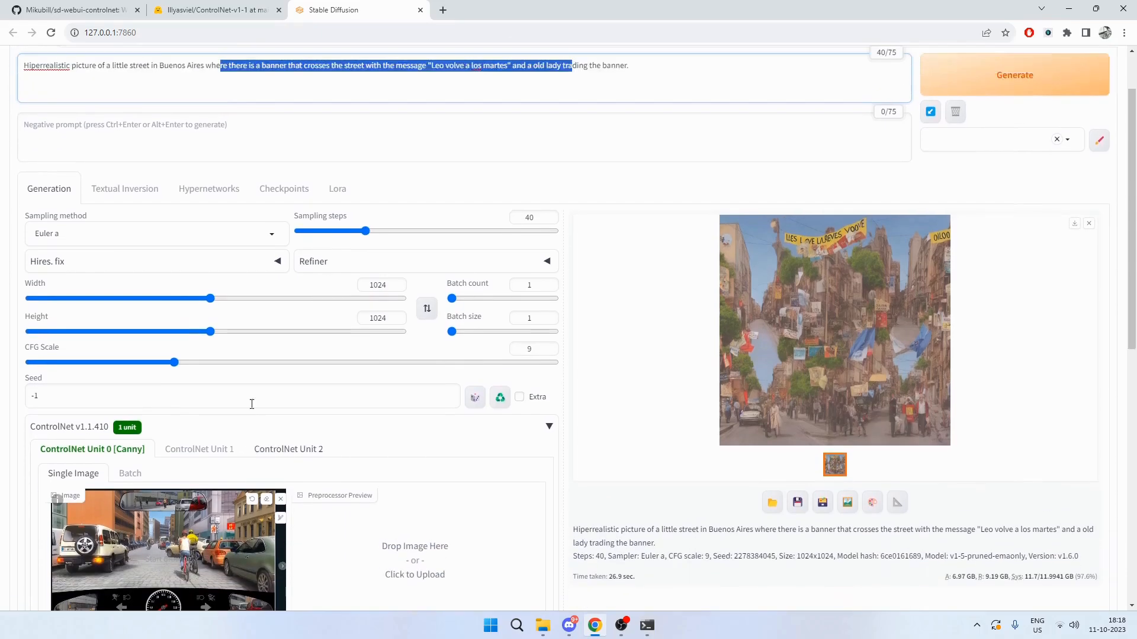
{"action": "scroll", "coordinate": [202, 322], "scroll_direction": "down", "scroll_amount": 3}
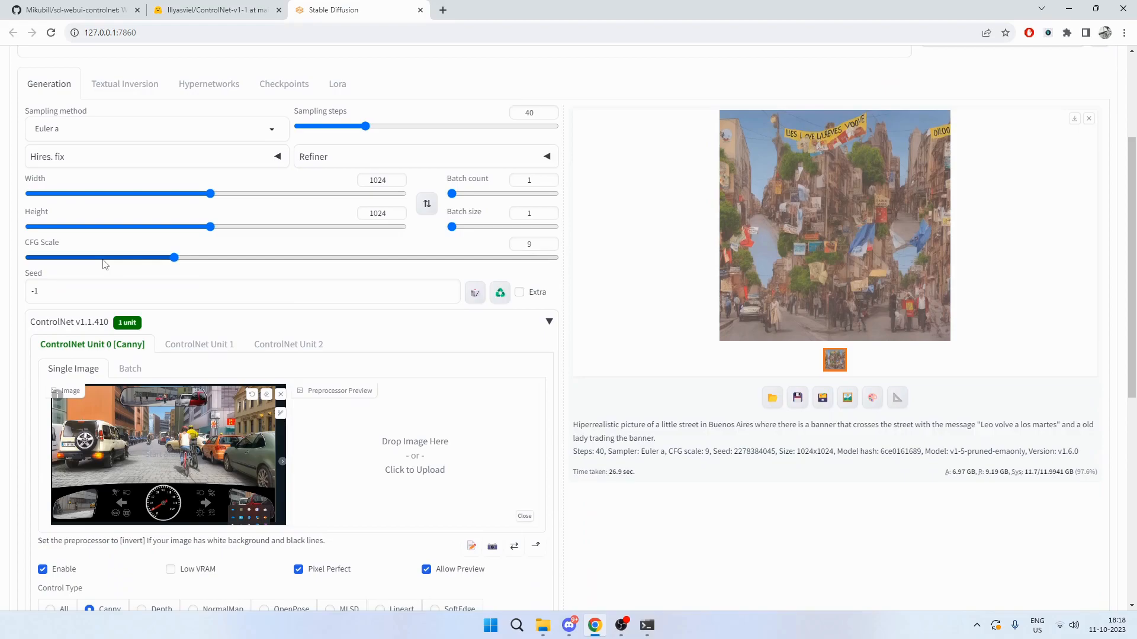
{"action": "scroll", "coordinate": [413, 350], "scroll_direction": "up", "scroll_amount": 3}
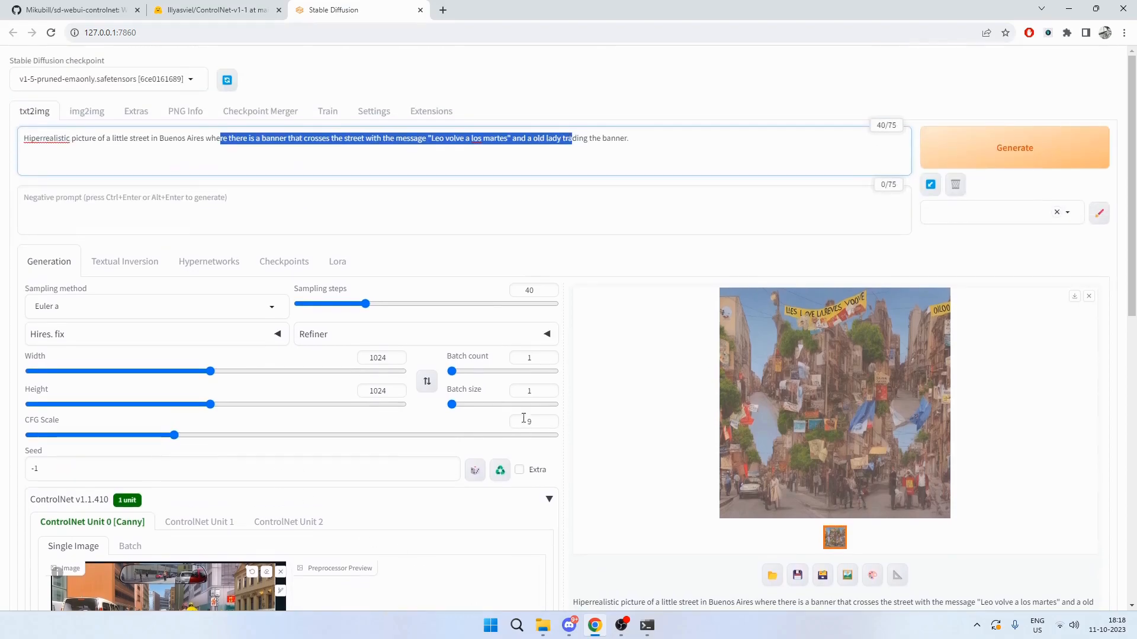
{"action": "left_click", "coordinate": [1054, 159]}
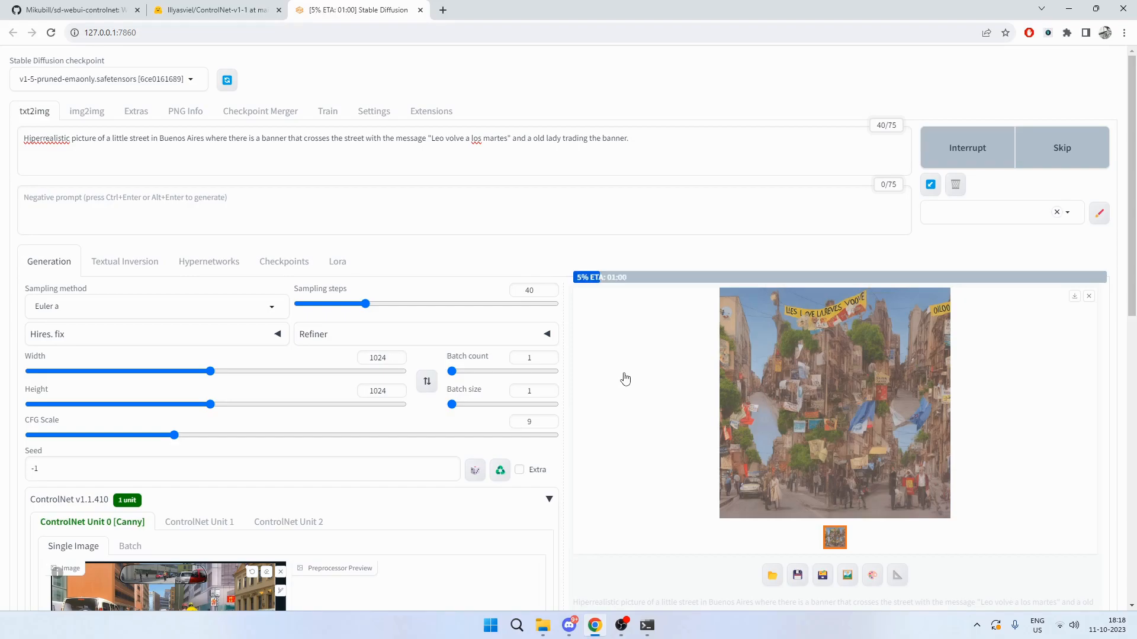
{"action": "scroll", "coordinate": [625, 379], "scroll_direction": "down", "scroll_amount": 3}
{"action": "scroll", "coordinate": [296, 422], "scroll_direction": "up", "scroll_amount": 2}
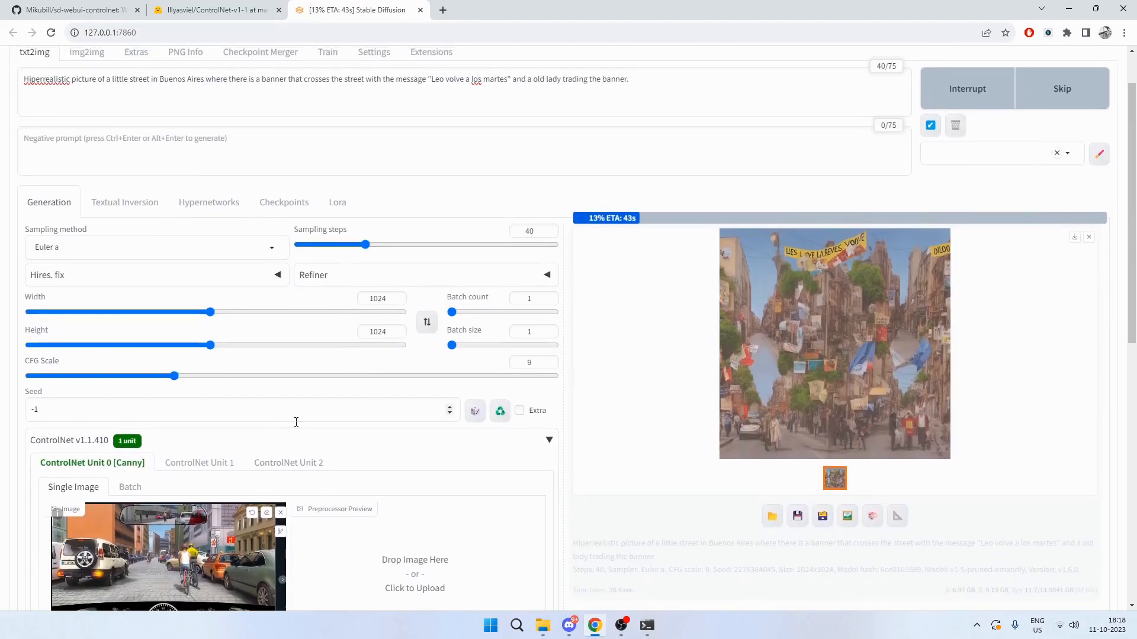
{"action": "scroll", "coordinate": [296, 423], "scroll_direction": "down", "scroll_amount": 2}
{"action": "scroll", "coordinate": [520, 388], "scroll_direction": "down", "scroll_amount": 1}
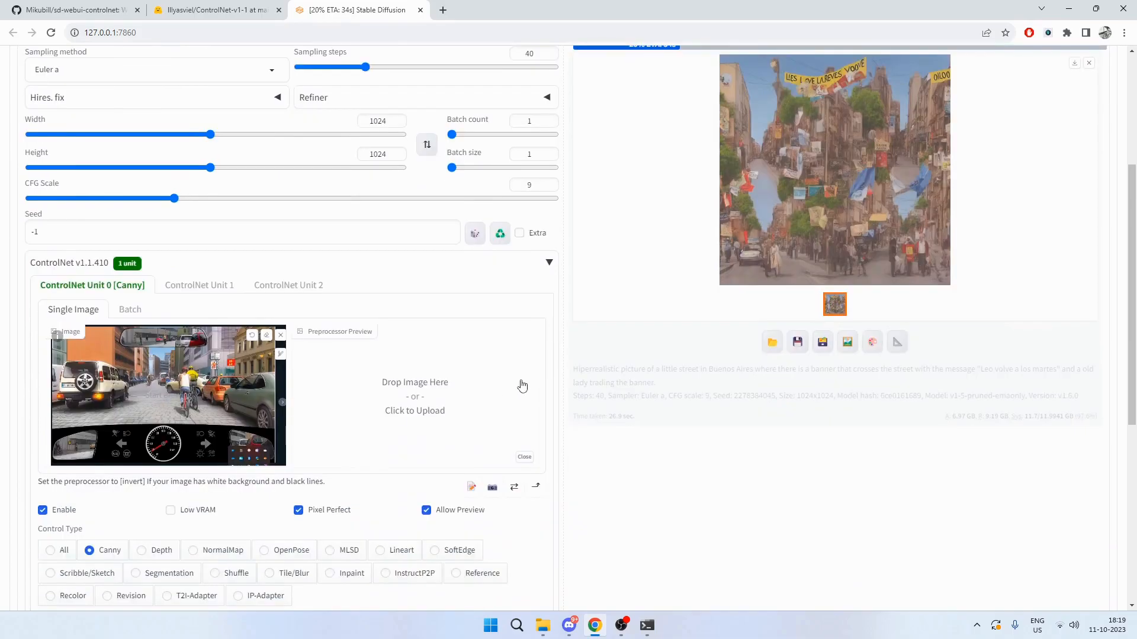
{"action": "scroll", "coordinate": [520, 389], "scroll_direction": "up", "scroll_amount": 2}
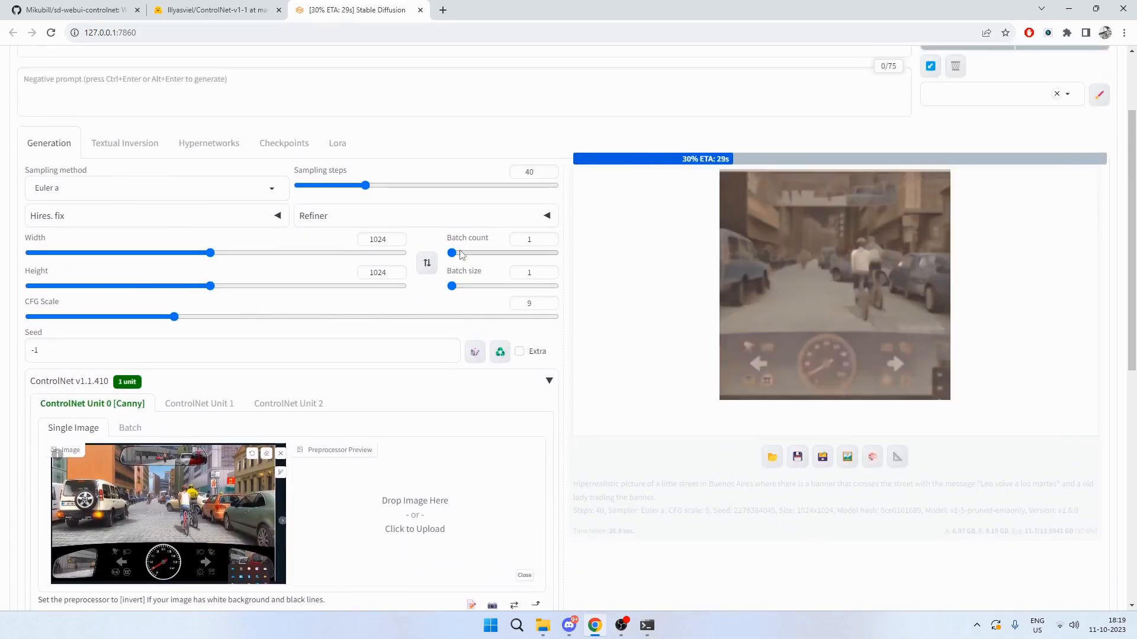
Switch to Discord and review the general-questions conversation about keeping the source image intact while applying a new style
{"action": "key", "text": "alt+Tab"}
{"action": "key", "text": "alt+Tab"}
{"action": "key", "text": "alt+Tab"}
{"action": "key", "text": "alt+Tab"}
{"action": "left_click", "coordinate": [770, 310]}
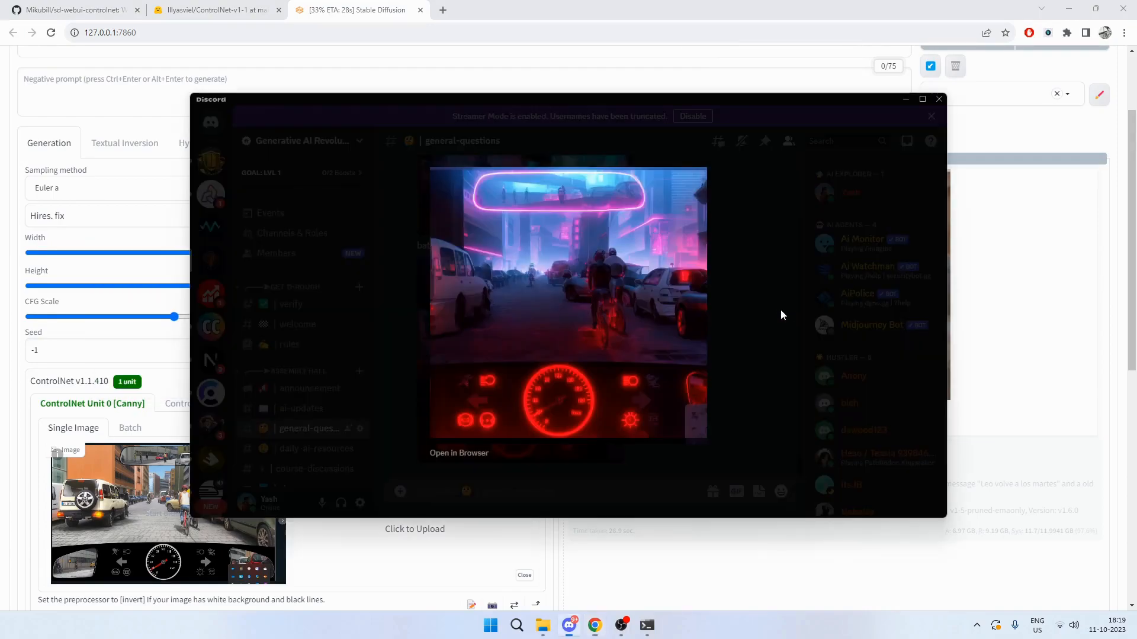
{"action": "key", "text": "Escape"}
{"action": "scroll", "coordinate": [519, 342], "scroll_direction": "up", "scroll_amount": 4}
{"action": "scroll", "coordinate": [520, 346], "scroll_direction": "up", "scroll_amount": 10}
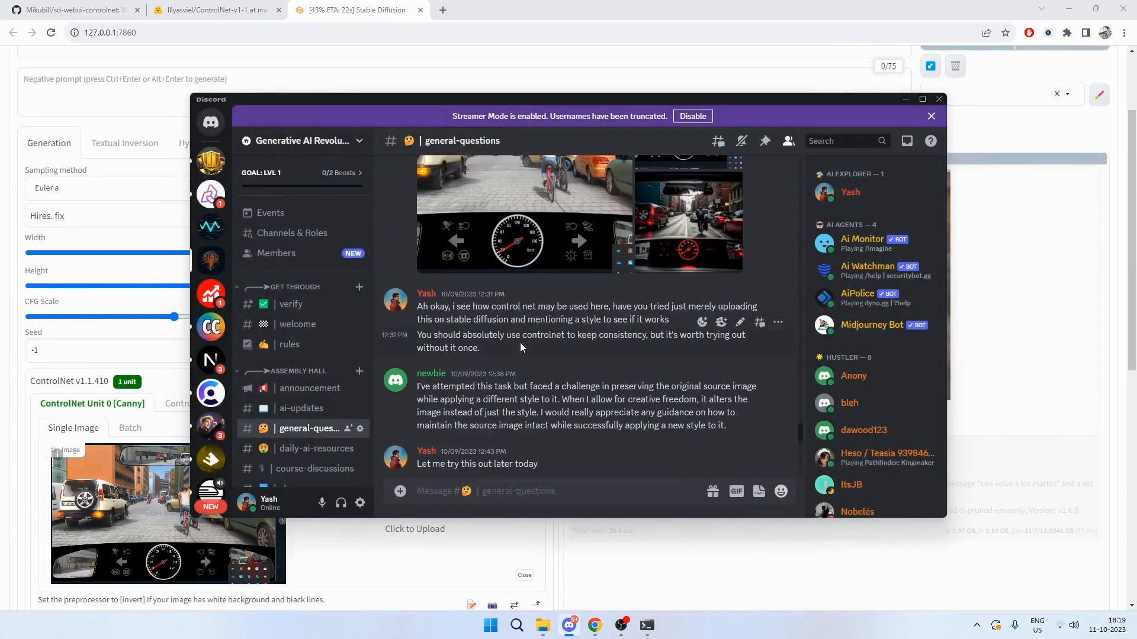
{"action": "left_click_drag", "start_coordinate": [620, 329], "coordinate": [701, 334]}
{"action": "key", "text": "alt+Tab"}
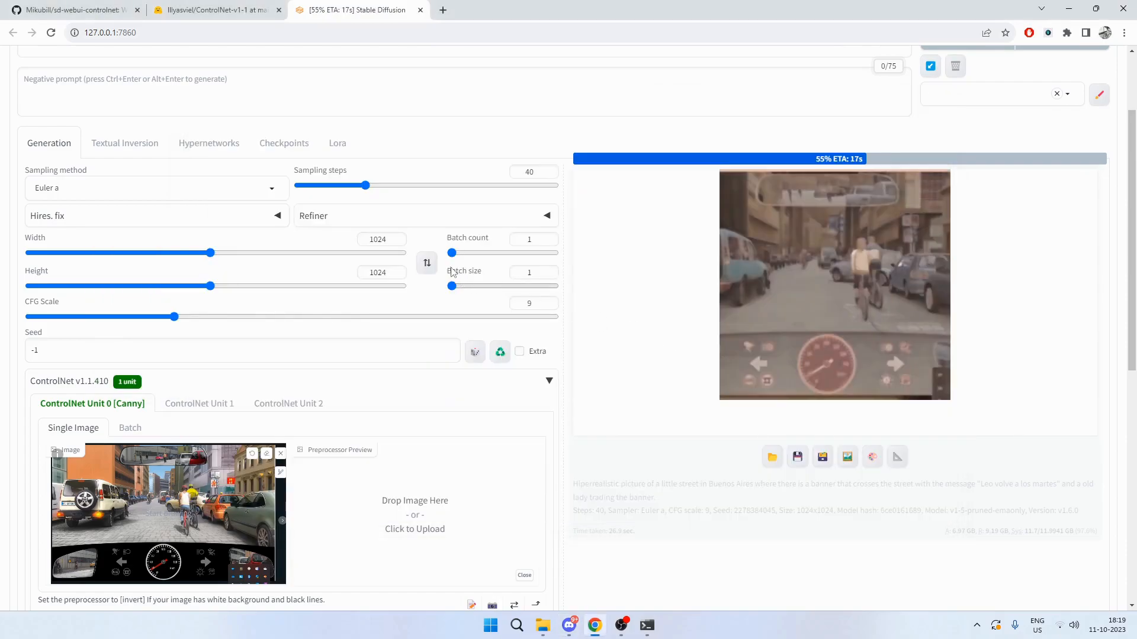
Try out the batch count slider and return it to 1, keeping the batch size at 1
{"action": "left_click_drag", "start_coordinate": [453, 255], "coordinate": [565, 261]}
{"action": "mouse_move", "coordinate": [452, 286]}
{"action": "left_mouse_down"}
{"action": "mouse_move", "coordinate": [483, 291]}
{"action": "mouse_move", "coordinate": [452, 288]}
{"action": "left_mouse_up"}
{"action": "left_click_drag", "start_coordinate": [554, 253], "coordinate": [452, 253]}
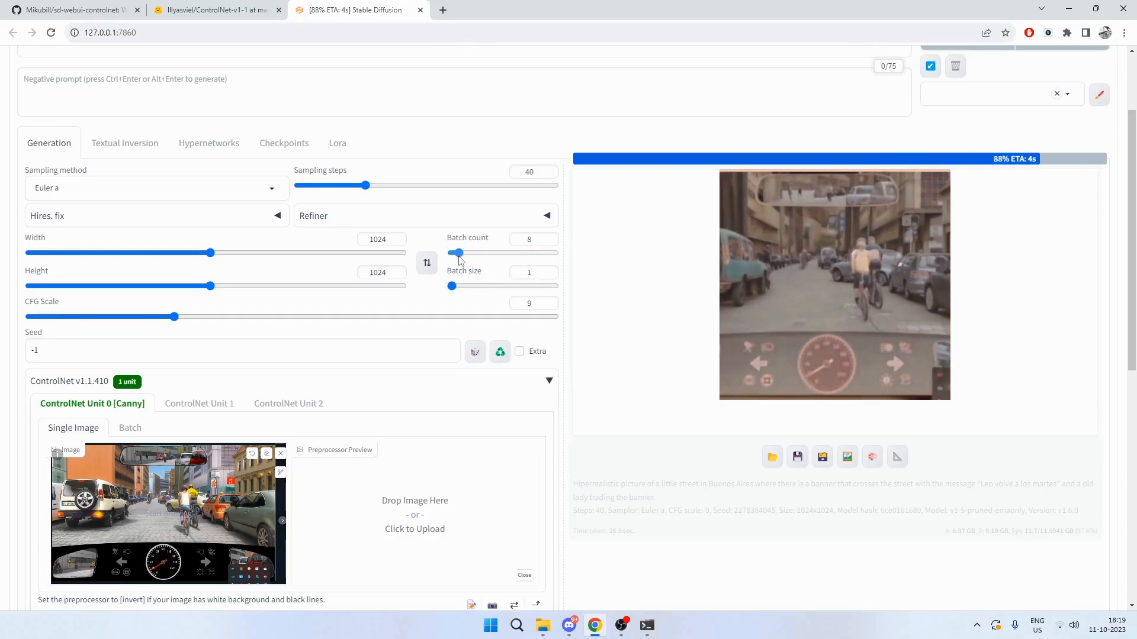
{"action": "scroll", "coordinate": [353, 260], "scroll_direction": "up", "scroll_amount": 1}
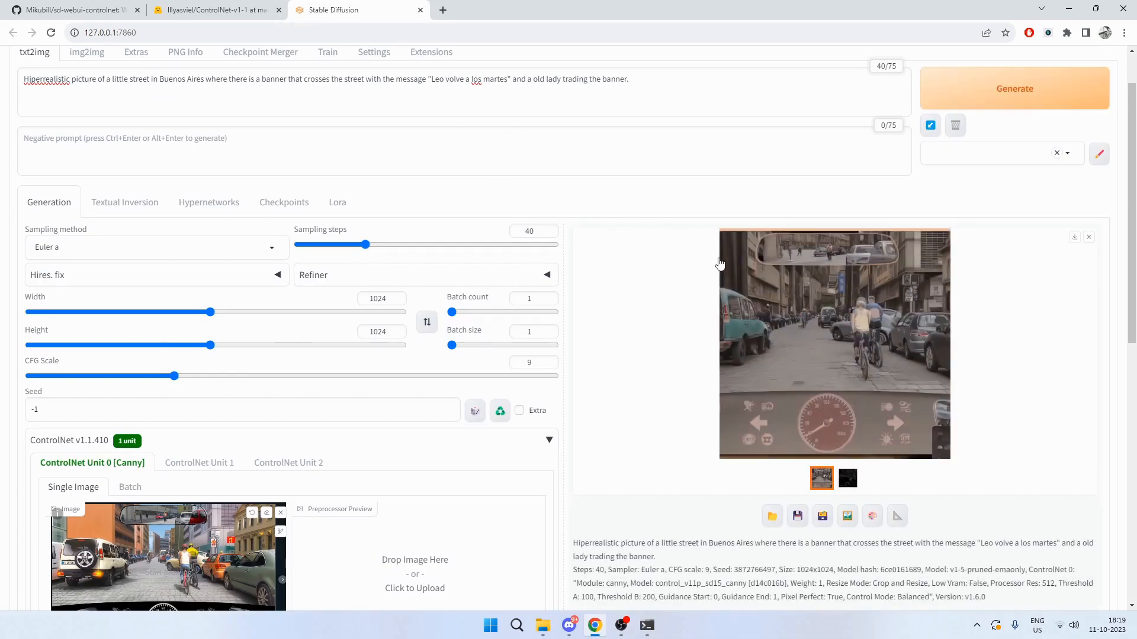
{"action": "scroll", "coordinate": [711, 261], "scroll_direction": "up", "scroll_amount": 1}
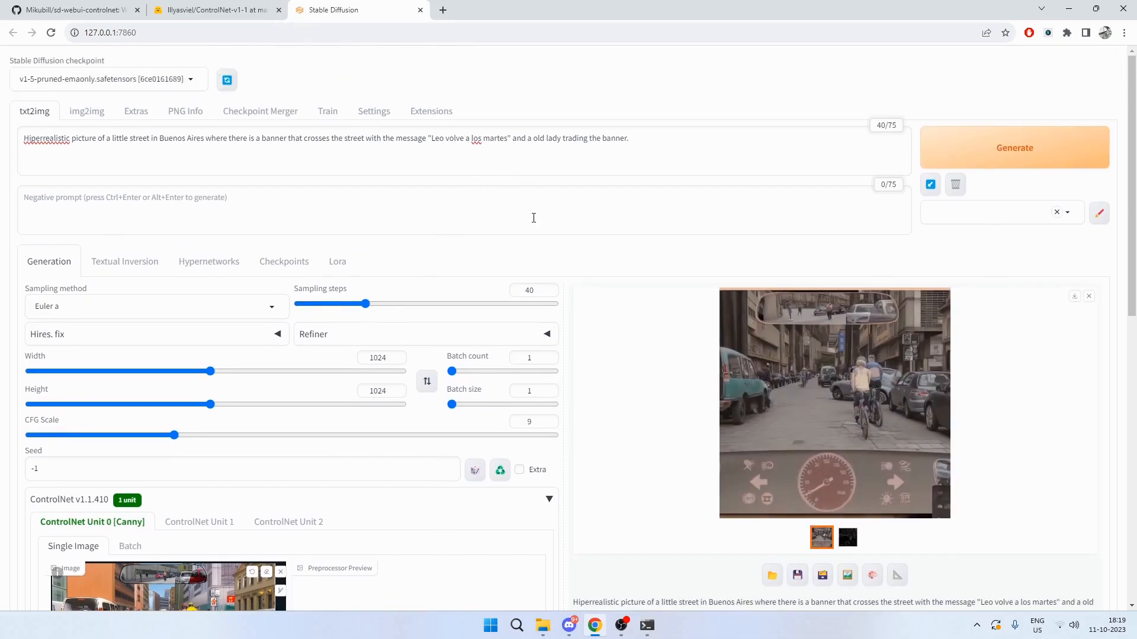
Open the stable-diffusion-webui API wiki page on GitHub, check it and close it
{"action": "scroll", "coordinate": [533, 217], "scroll_direction": "down", "scroll_amount": 12}
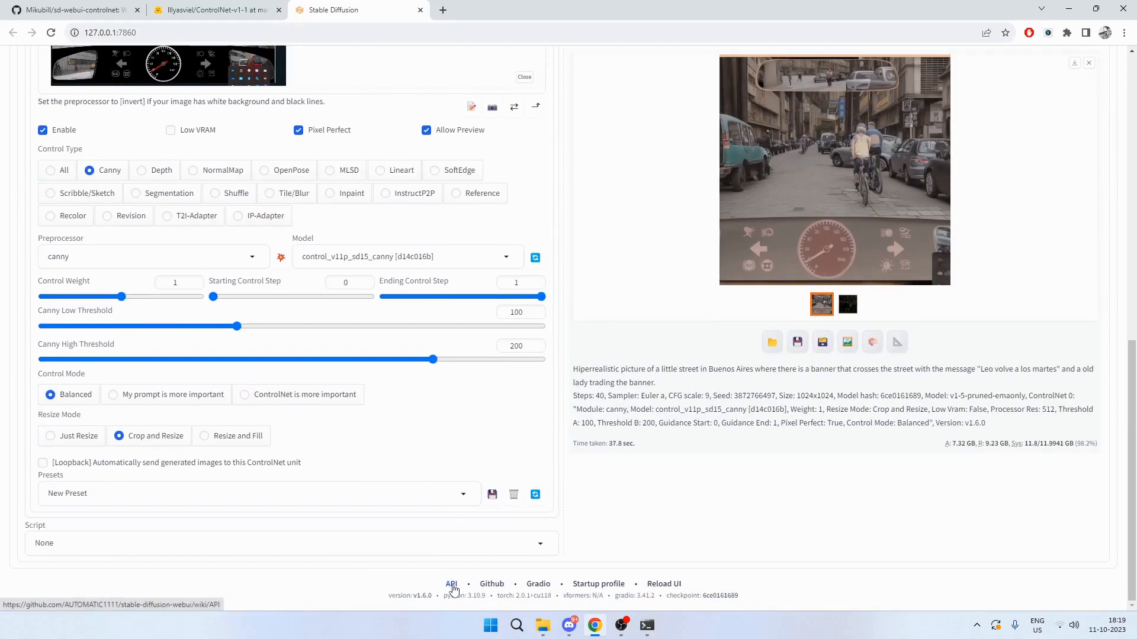
{"action": "left_click", "coordinate": [481, 5]}
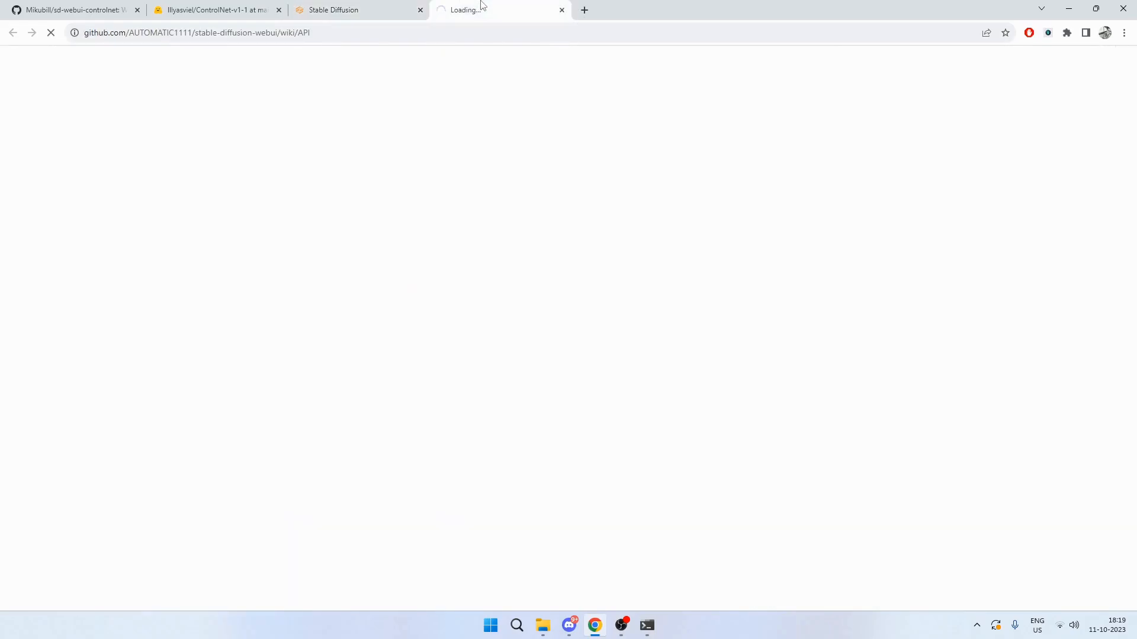
{"action": "left_click", "coordinate": [386, 5]}
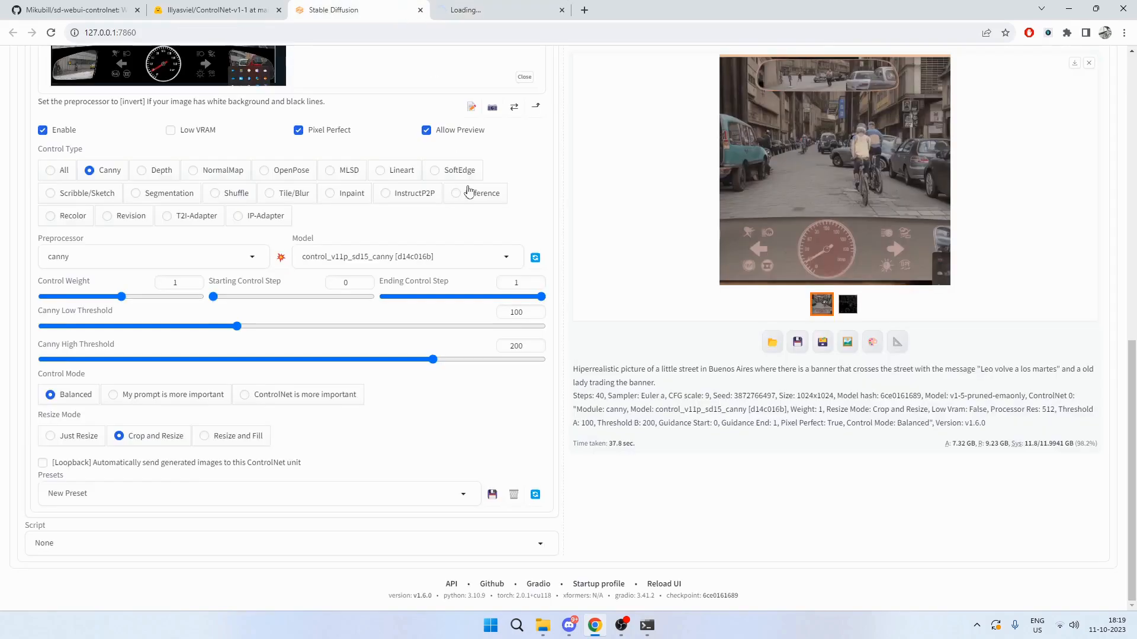
{"action": "scroll", "coordinate": [509, 253], "scroll_direction": "up", "scroll_amount": 3}
{"action": "scroll", "coordinate": [671, 241], "scroll_direction": "up", "scroll_amount": 4}
{"action": "left_click", "coordinate": [498, 5]}
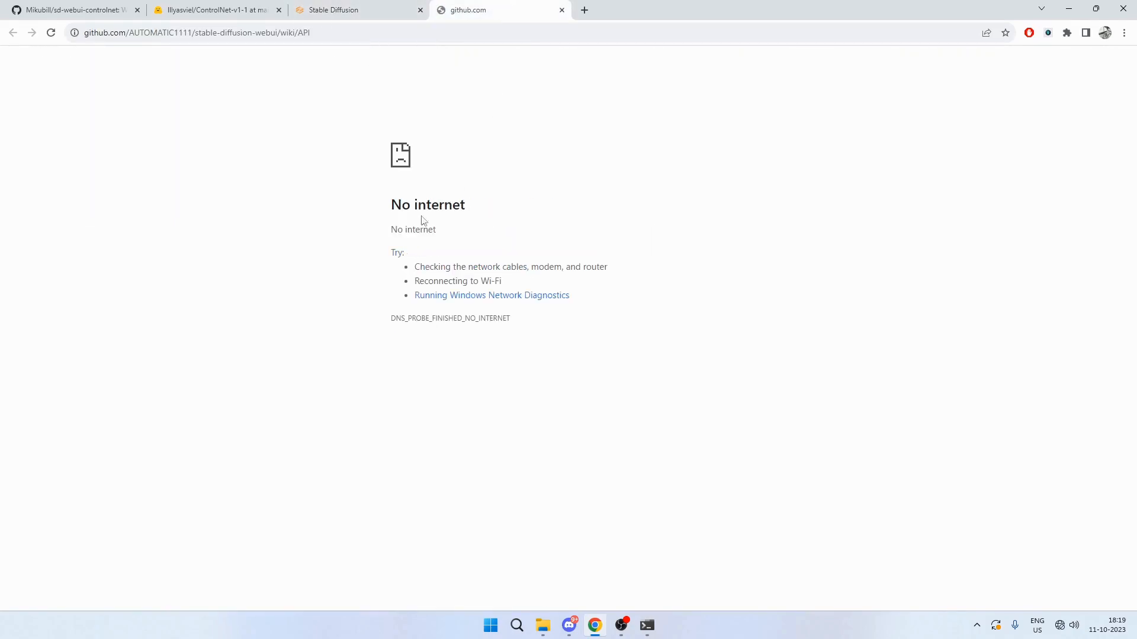
{"action": "key", "text": "ctrl+w"}
{"action": "scroll", "coordinate": [604, 299], "scroll_direction": "up", "scroll_amount": 3}
{"action": "scroll", "coordinate": [604, 302], "scroll_direction": "down", "scroll_amount": 3}
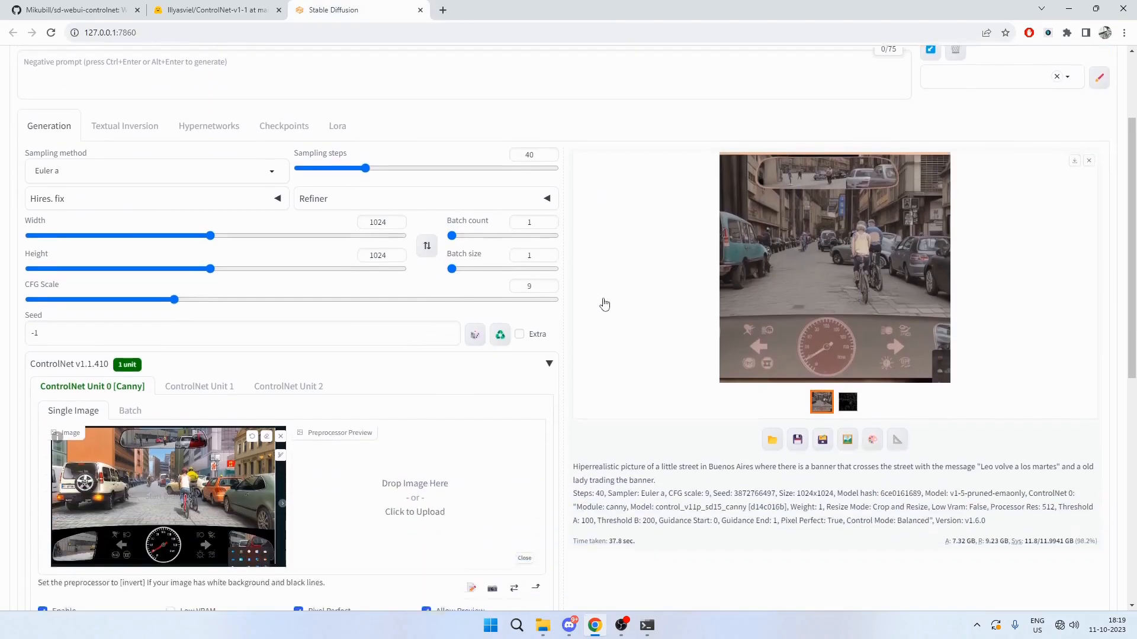
Check the web UI's console log and the list of installed extensions, and return to txt2img
{"action": "left_click", "coordinate": [648, 624]}
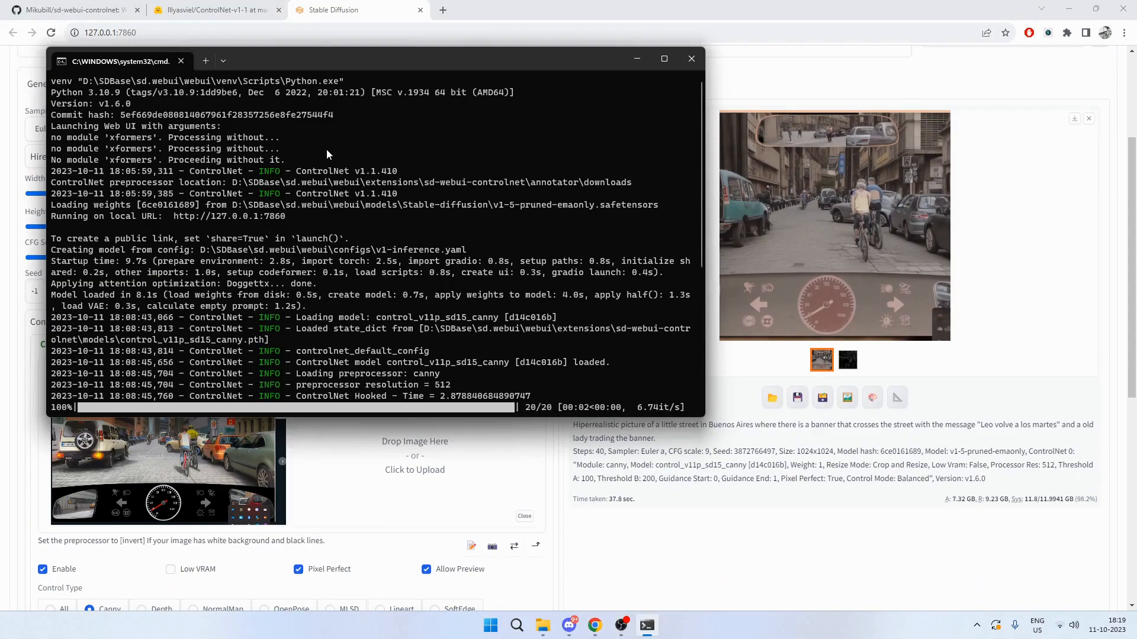
{"action": "key", "text": "alt+Tab"}
{"action": "scroll", "coordinate": [531, 286], "scroll_direction": "up", "scroll_amount": 3}
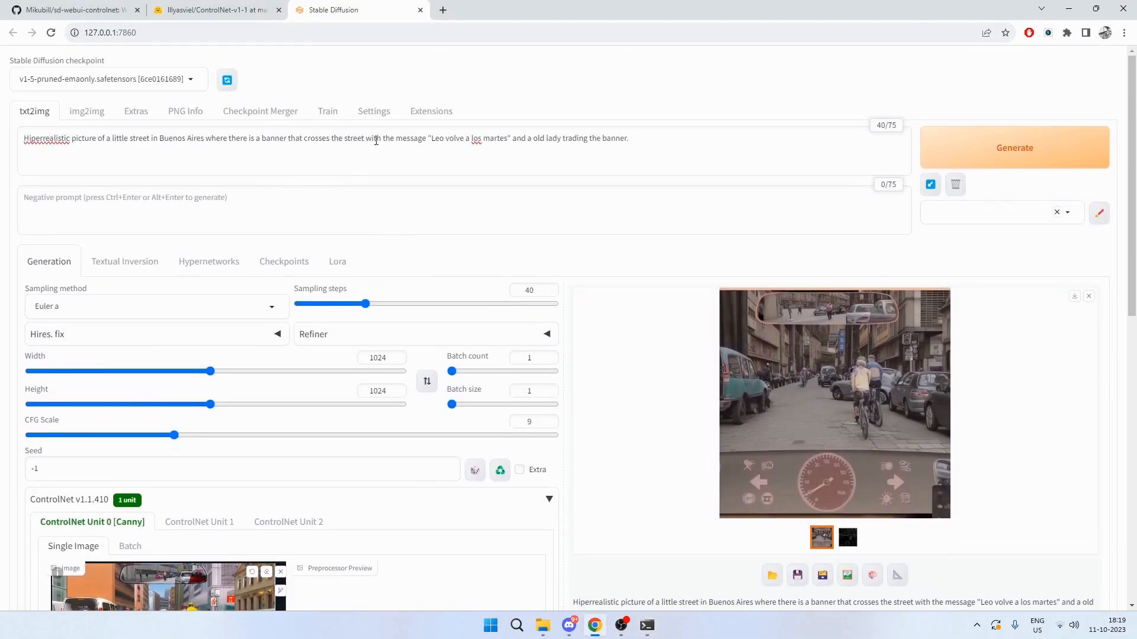
{"action": "left_click", "coordinate": [374, 111]}
{"action": "left_click", "coordinate": [417, 111]}
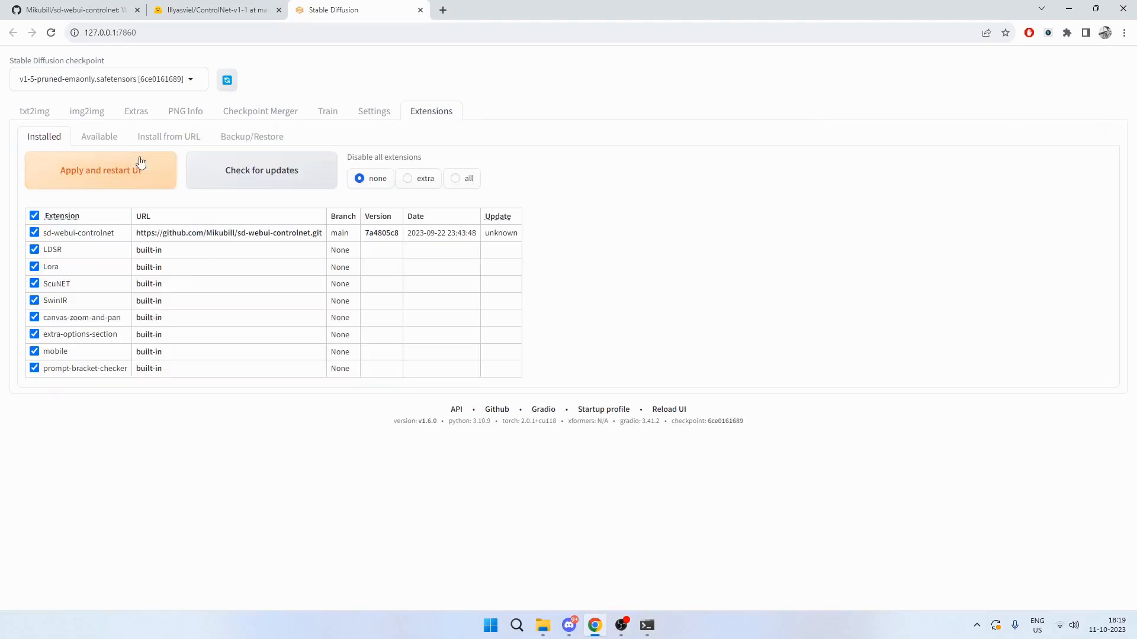
{"action": "left_click", "coordinate": [36, 111]}
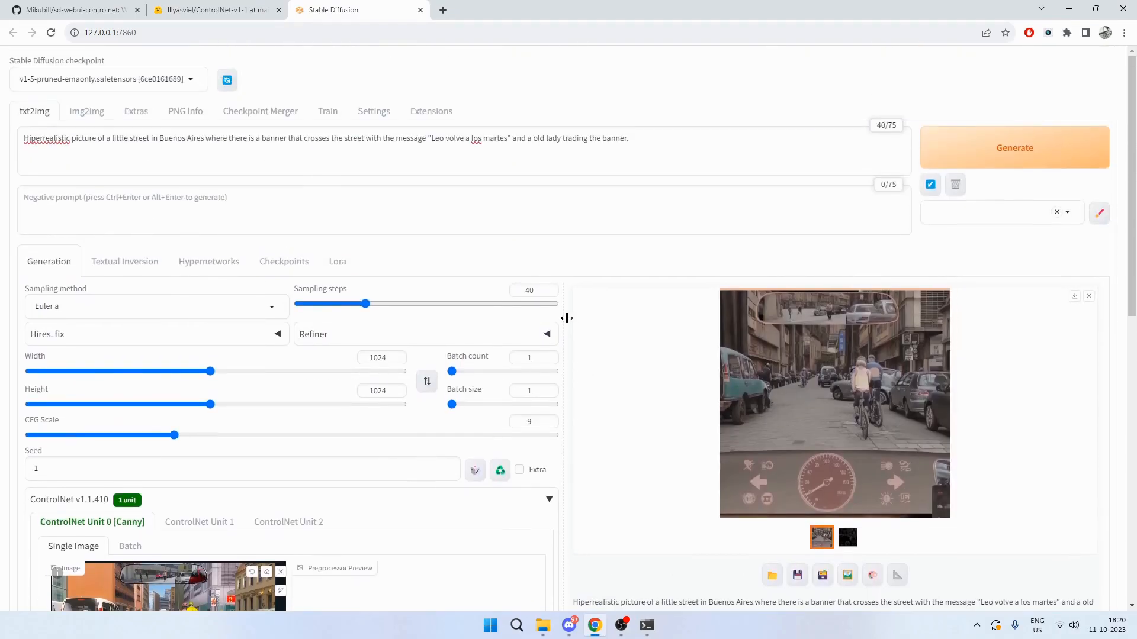
Replace the txt2img prompt with "garden scape" and generate an image from it using the same ControlNet input
{"action": "scroll", "coordinate": [562, 320], "scroll_direction": "down", "scroll_amount": 3}
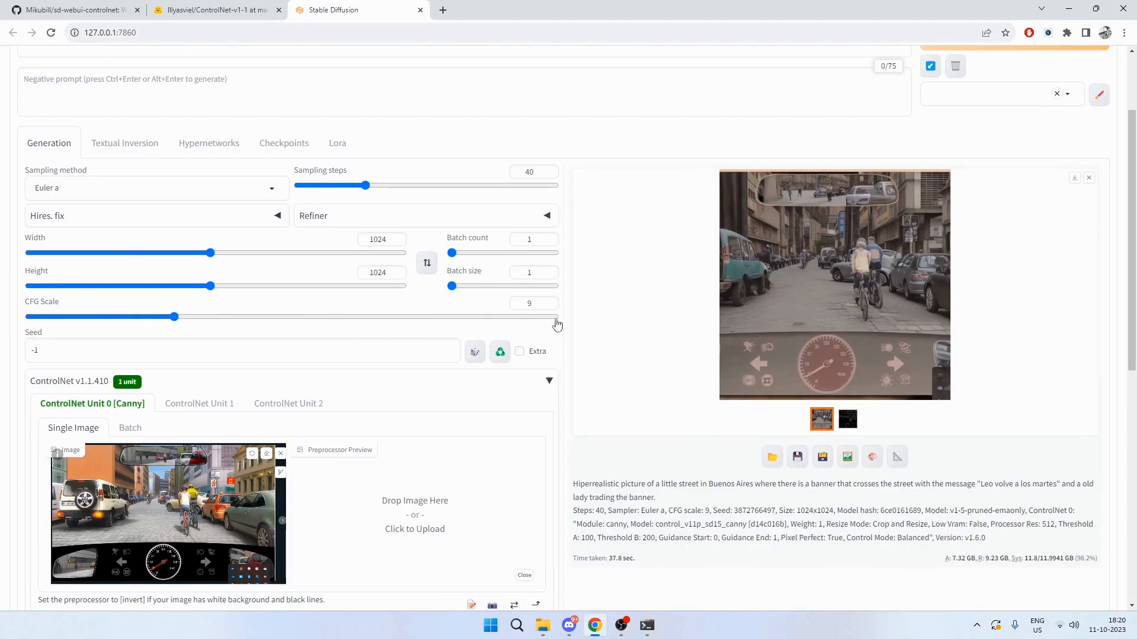
{"action": "scroll", "coordinate": [626, 322], "scroll_direction": "up", "scroll_amount": 3}
{"action": "triple_click", "coordinate": [243, 151]}
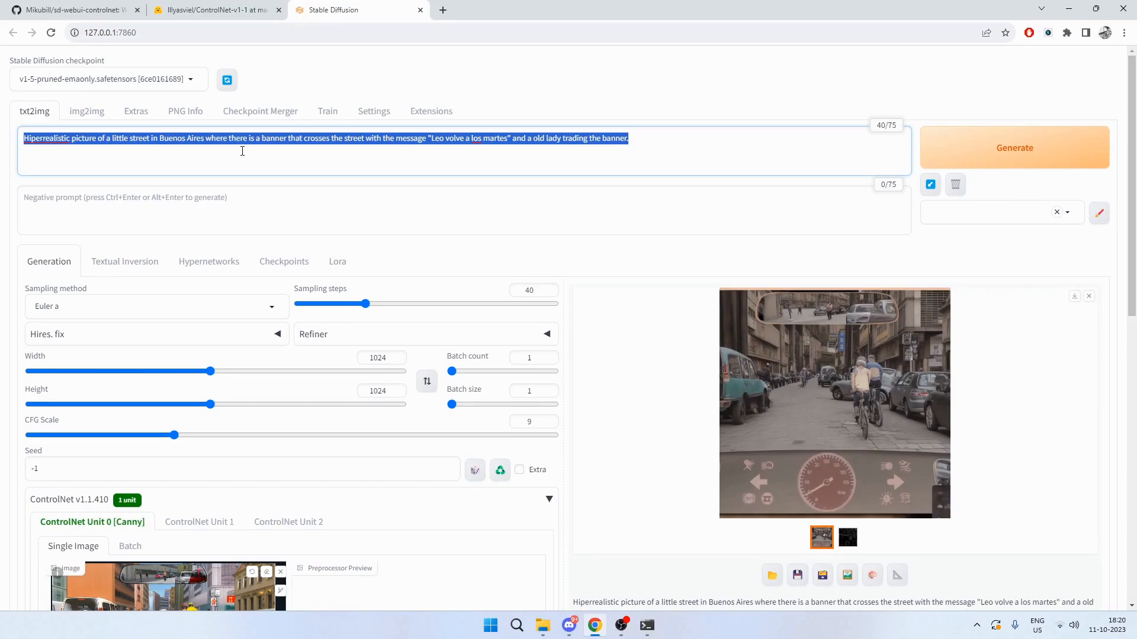
{"action": "type", "text": "garden scape"}
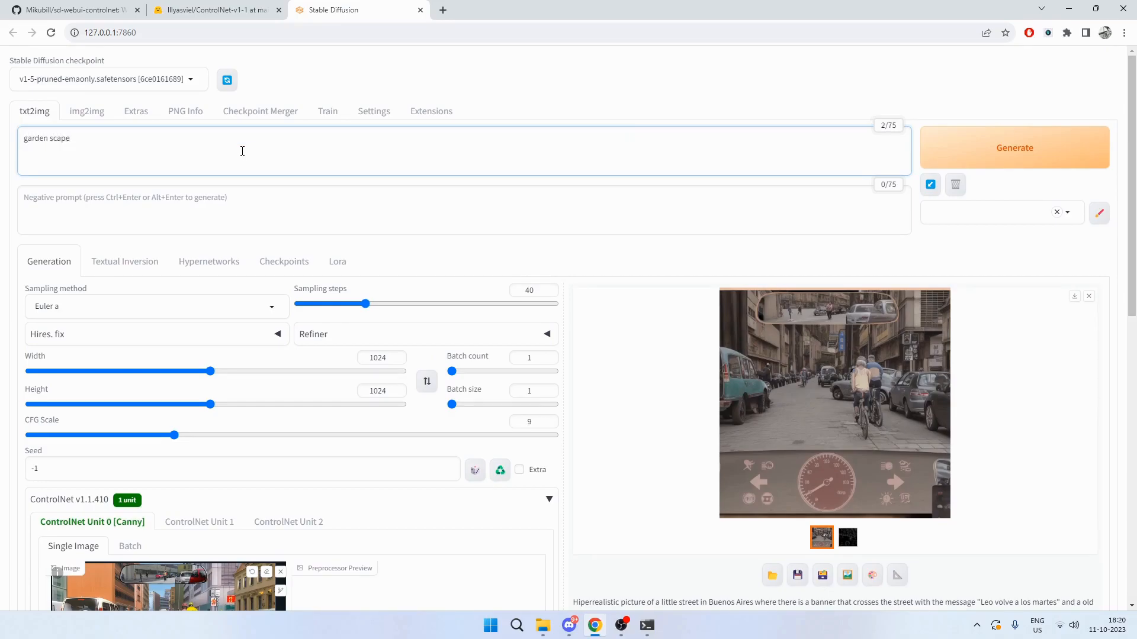
{"action": "left_click", "coordinate": [1017, 151]}
{"action": "scroll", "coordinate": [644, 249], "scroll_direction": "down", "scroll_amount": 3}
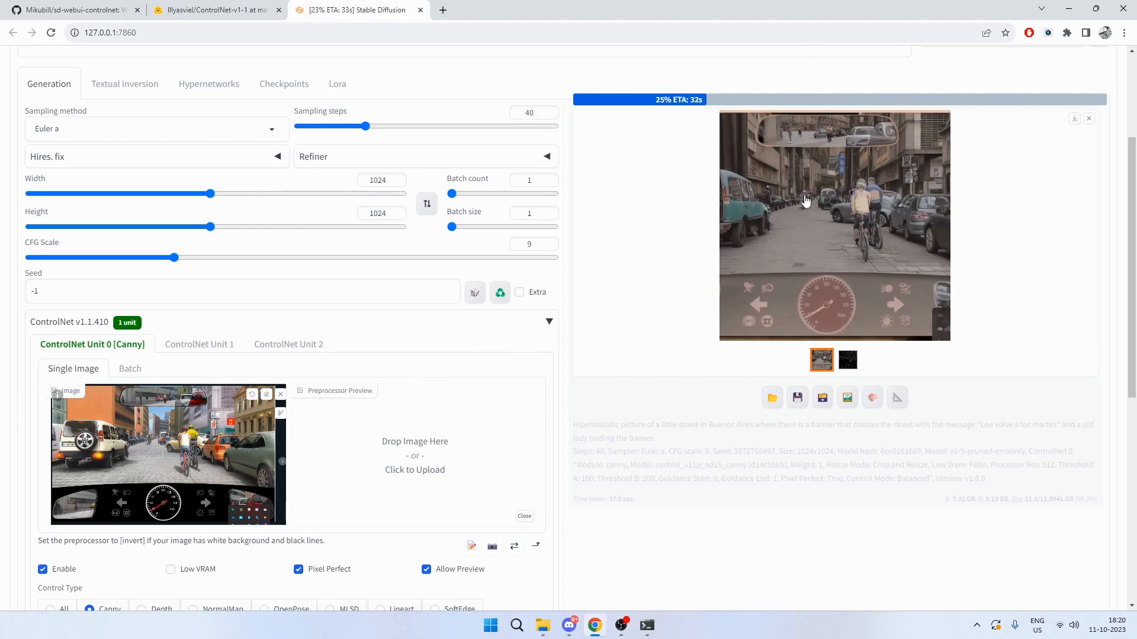
{"action": "scroll", "coordinate": [881, 210], "scroll_direction": "up", "scroll_amount": 1}
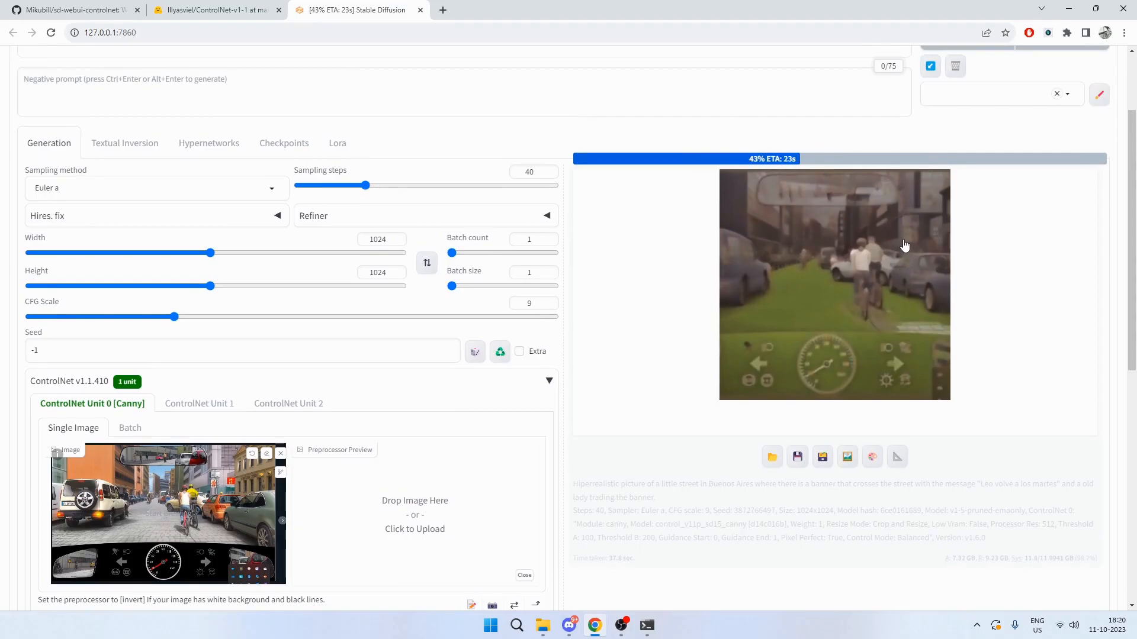
{"action": "scroll", "coordinate": [905, 244], "scroll_direction": "up", "scroll_amount": 2}
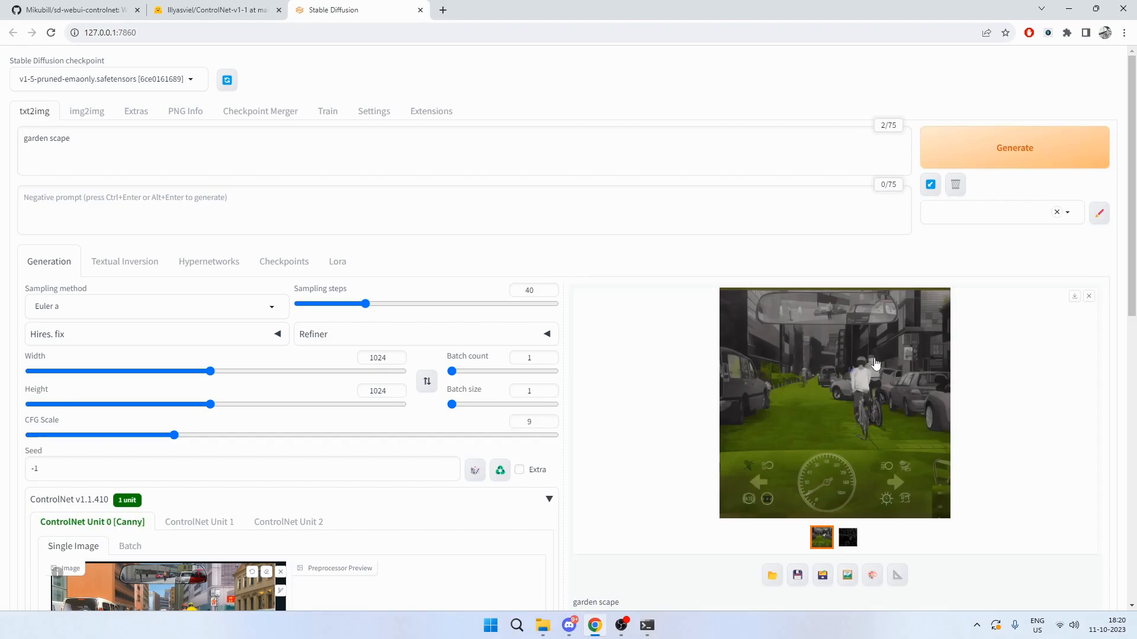
Reuse the seed of the garden scape image and generate again, leaving the extra seed options off
{"action": "scroll", "coordinate": [739, 353], "scroll_direction": "down", "scroll_amount": 1}
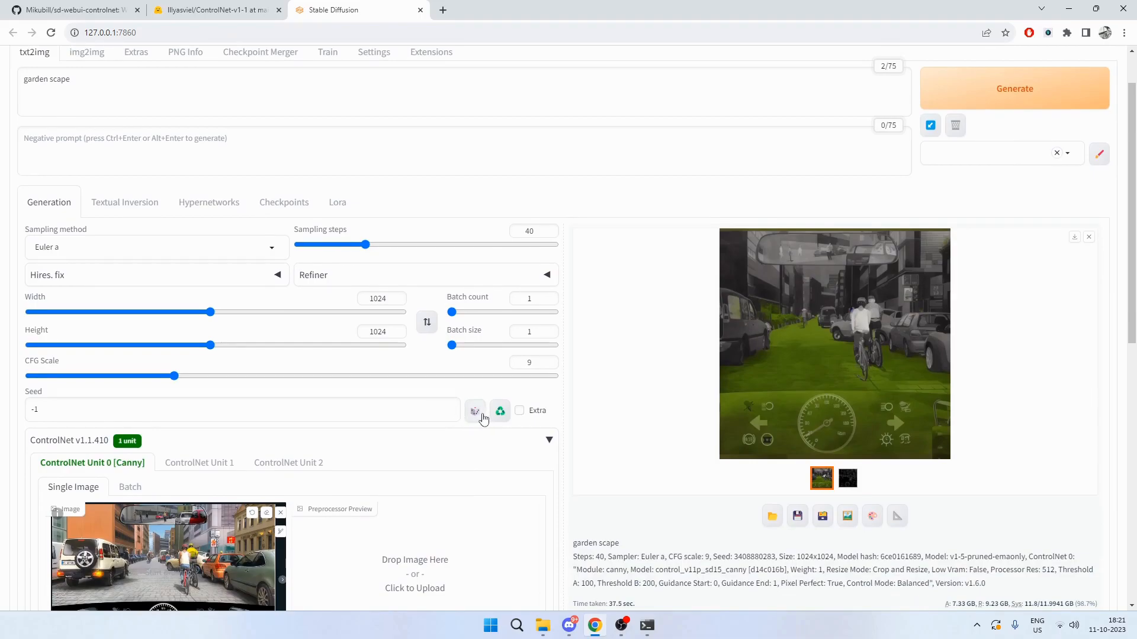
{"action": "left_click", "coordinate": [500, 411]}
{"action": "left_click", "coordinate": [953, 98]}
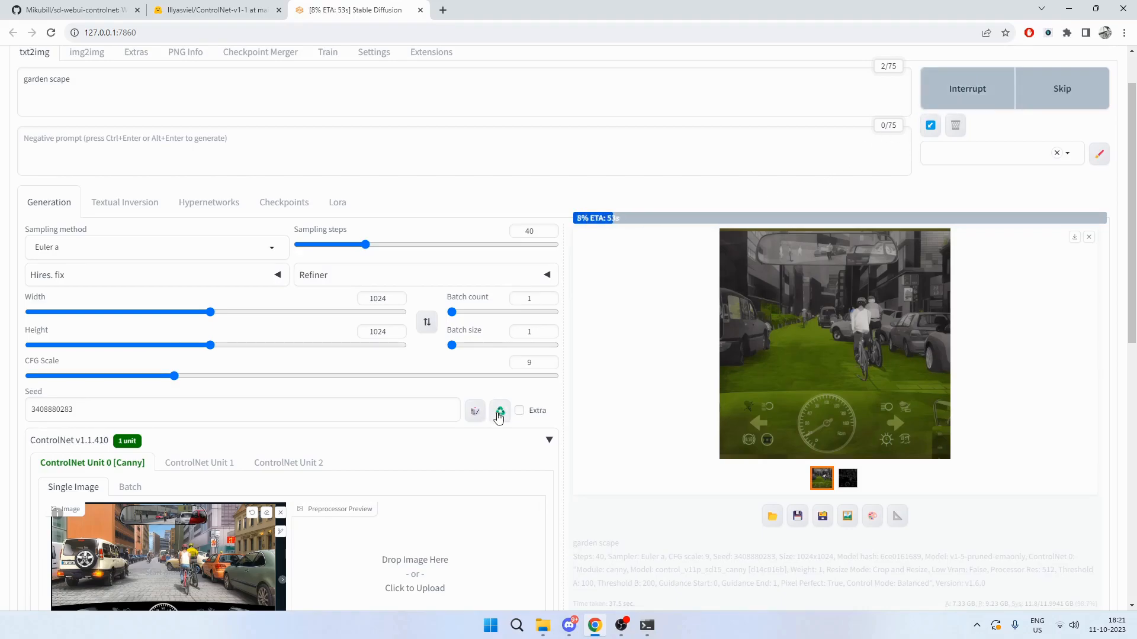
{"action": "left_click", "coordinate": [521, 411]}
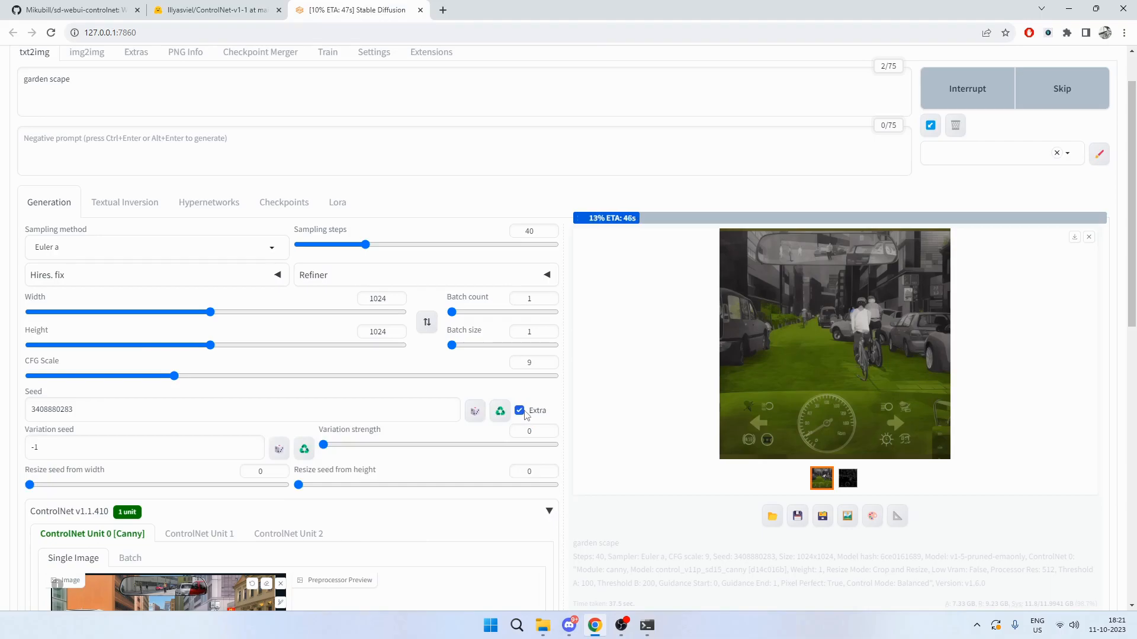
{"action": "left_click", "coordinate": [521, 411]}
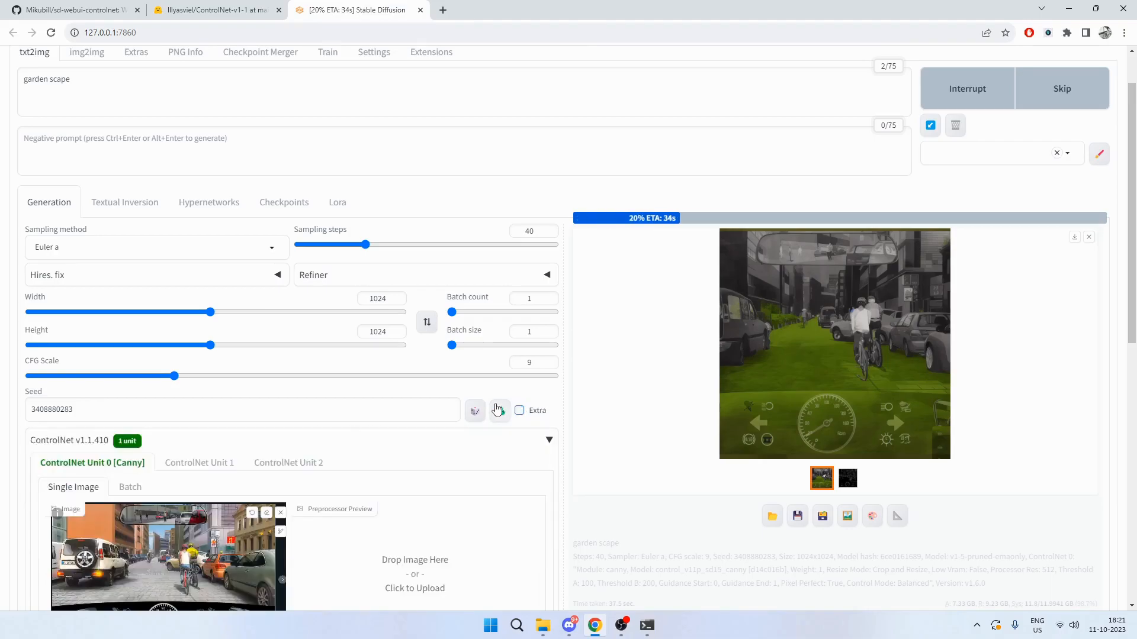
Highlight the renaissance aesthetic part of the "Cute Cats in a Variety of Colors" prompt
{"action": "scroll", "coordinate": [572, 397], "scroll_direction": "up", "scroll_amount": 1}
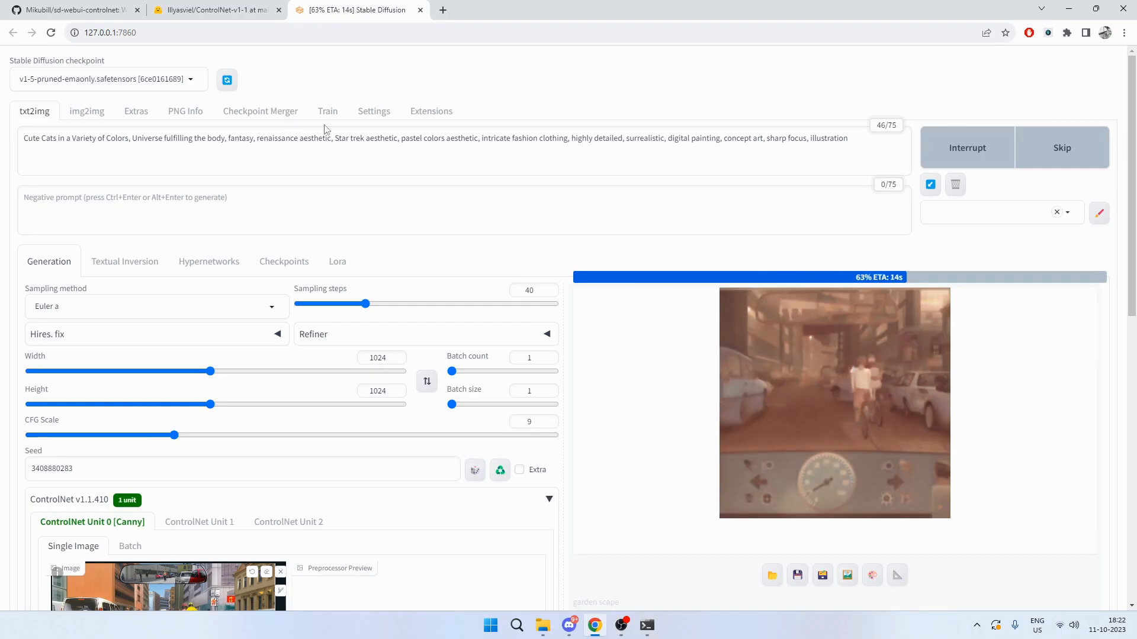
{"action": "left_click_drag", "start_coordinate": [247, 138], "coordinate": [304, 135]}
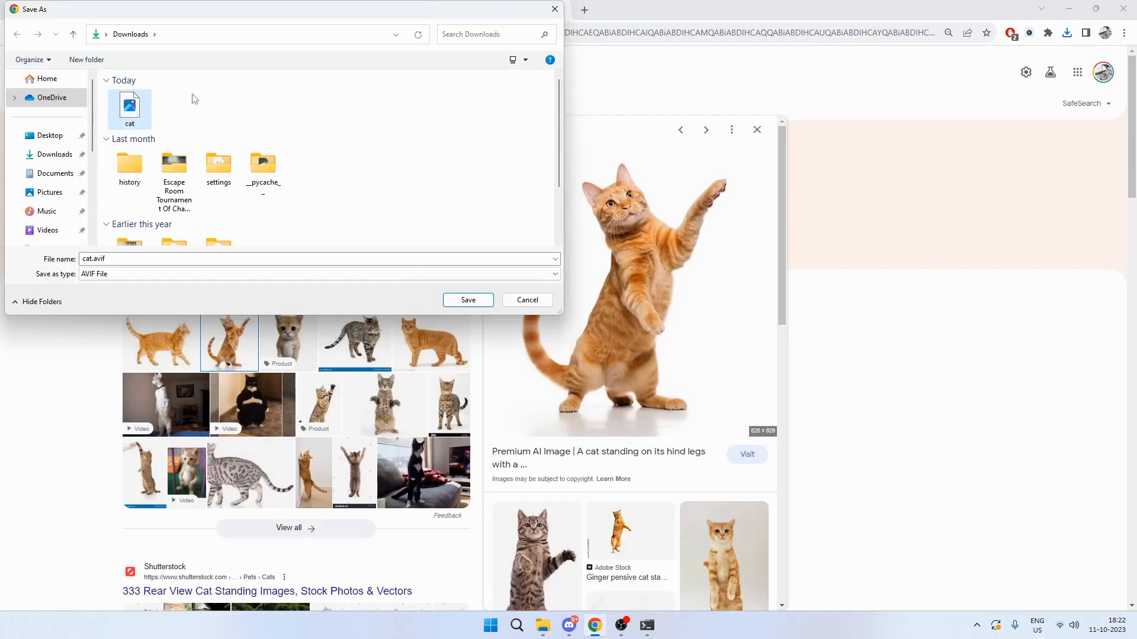
Replace the input image of ControlNet Unit 0 with the cat picture from the Downloads folder
{"action": "scroll", "coordinate": [195, 99], "scroll_direction": "down", "scroll_amount": 2}
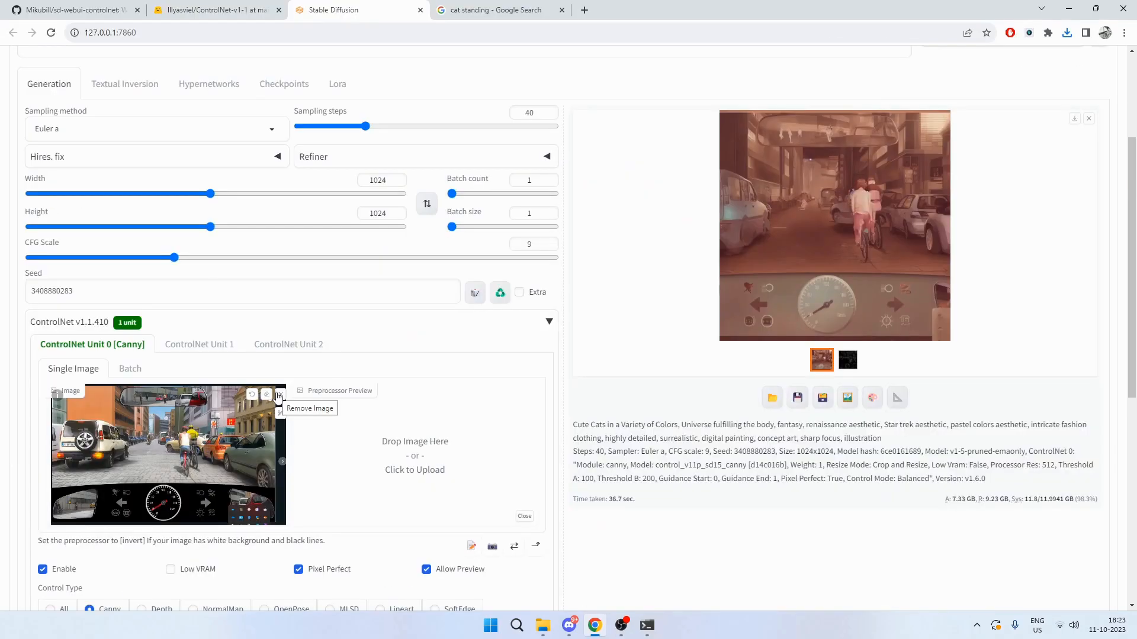
{"action": "left_click", "coordinate": [277, 398]}
{"action": "left_click", "coordinate": [182, 471]}
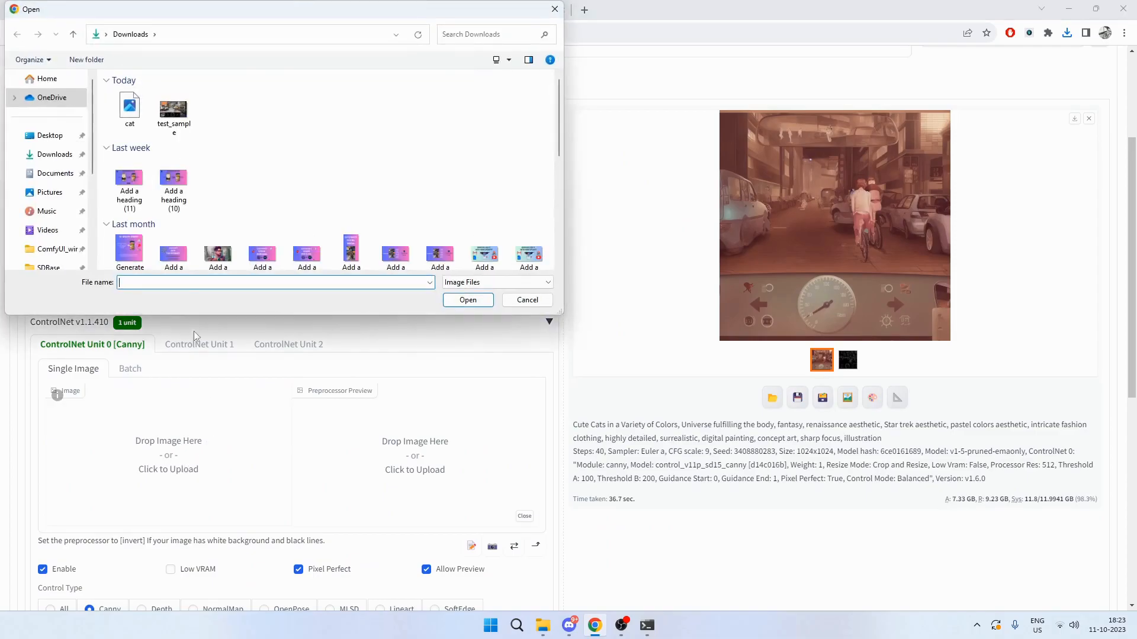
{"action": "double_click", "coordinate": [127, 109]}
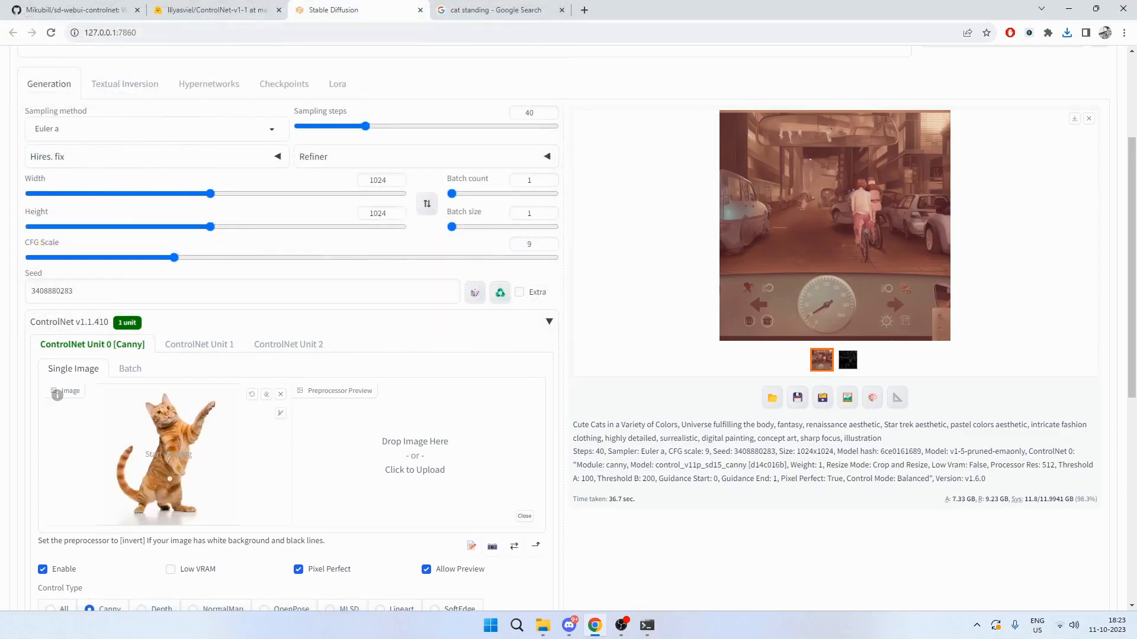
Generate an image from the cute cats prompt using the standing cat as the Canny input
{"action": "scroll", "coordinate": [414, 329], "scroll_direction": "up", "scroll_amount": 3}
{"action": "left_click", "coordinate": [990, 159]}
{"action": "scroll", "coordinate": [805, 326], "scroll_direction": "down", "scroll_amount": 2}
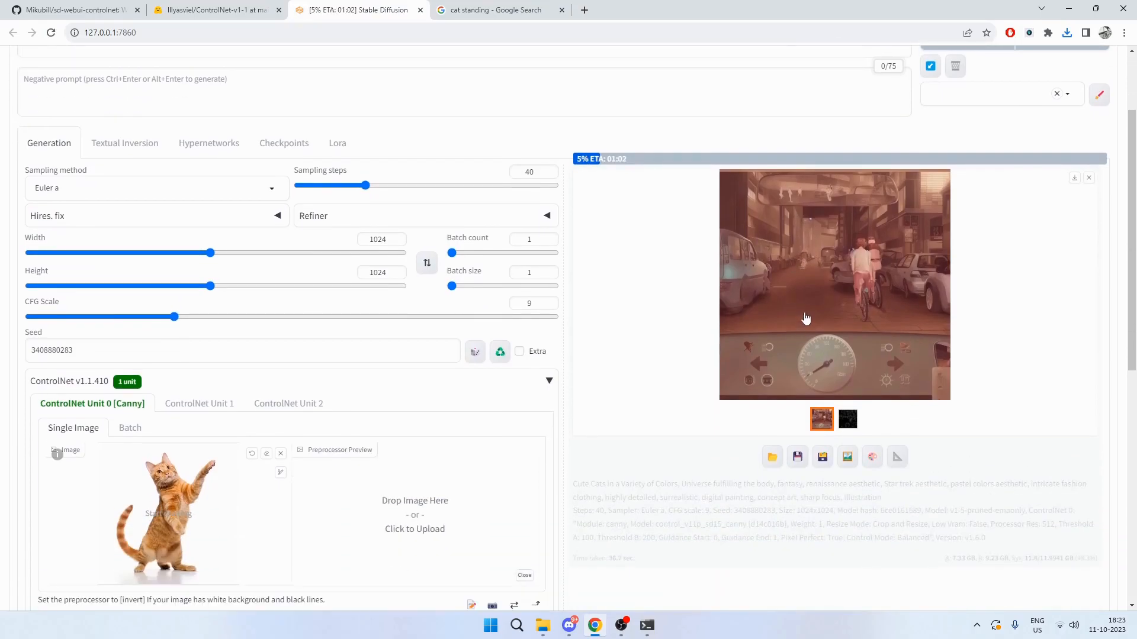
Follow the generation based on the walking cat input and view the resulting image instead of its Canny edge map
{"action": "scroll", "coordinate": [825, 321], "scroll_direction": "up", "scroll_amount": 2}
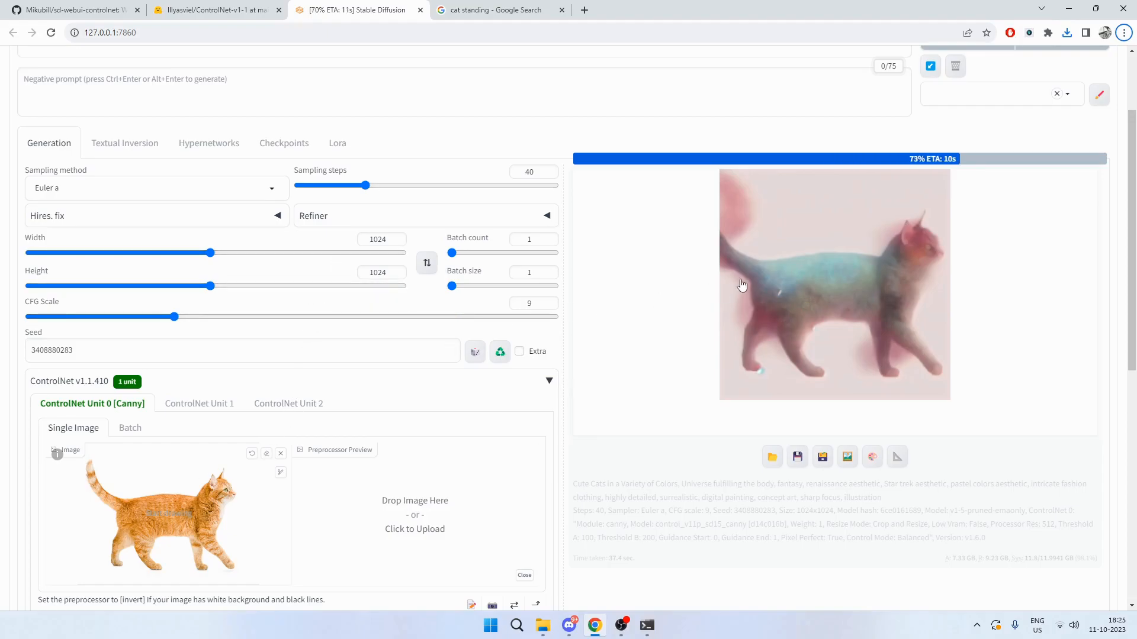
{"action": "scroll", "coordinate": [125, 151], "scroll_direction": "up", "scroll_amount": 2}
{"action": "scroll", "coordinate": [656, 322], "scroll_direction": "down", "scroll_amount": 2}
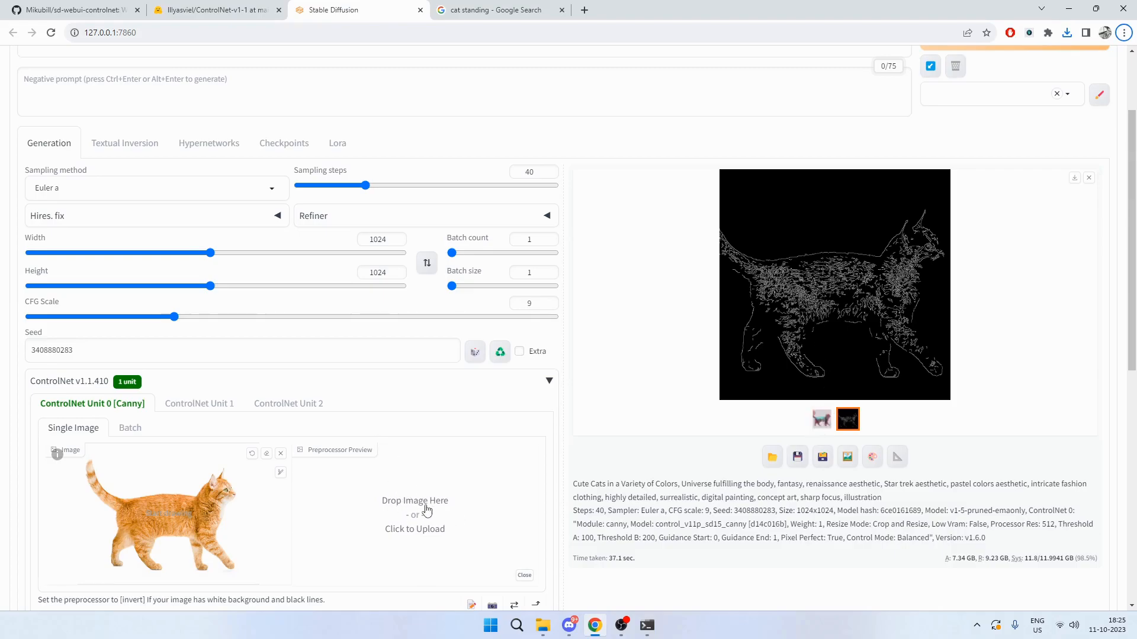
{"action": "left_click", "coordinate": [821, 420]}
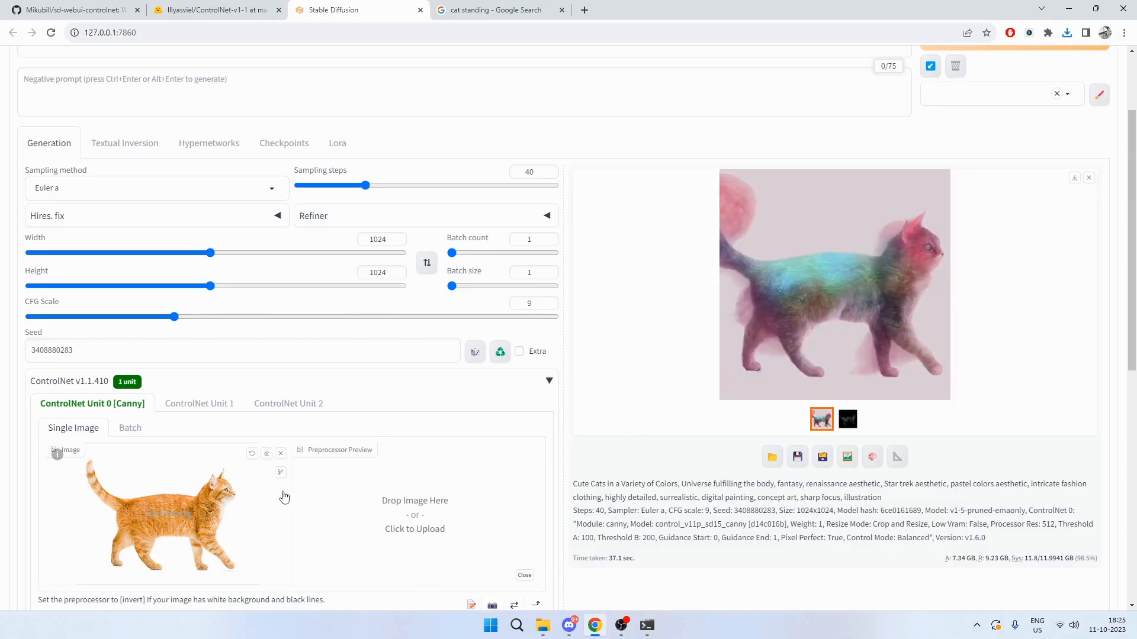
Highlight the "Cute Cats in a Variety of Colors" part of the prompt and compare the generated image with the ControlNet input
{"action": "scroll", "coordinate": [615, 452], "scroll_direction": "up", "scroll_amount": 2}
{"action": "scroll", "coordinate": [616, 452], "scroll_direction": "up", "scroll_amount": 1}
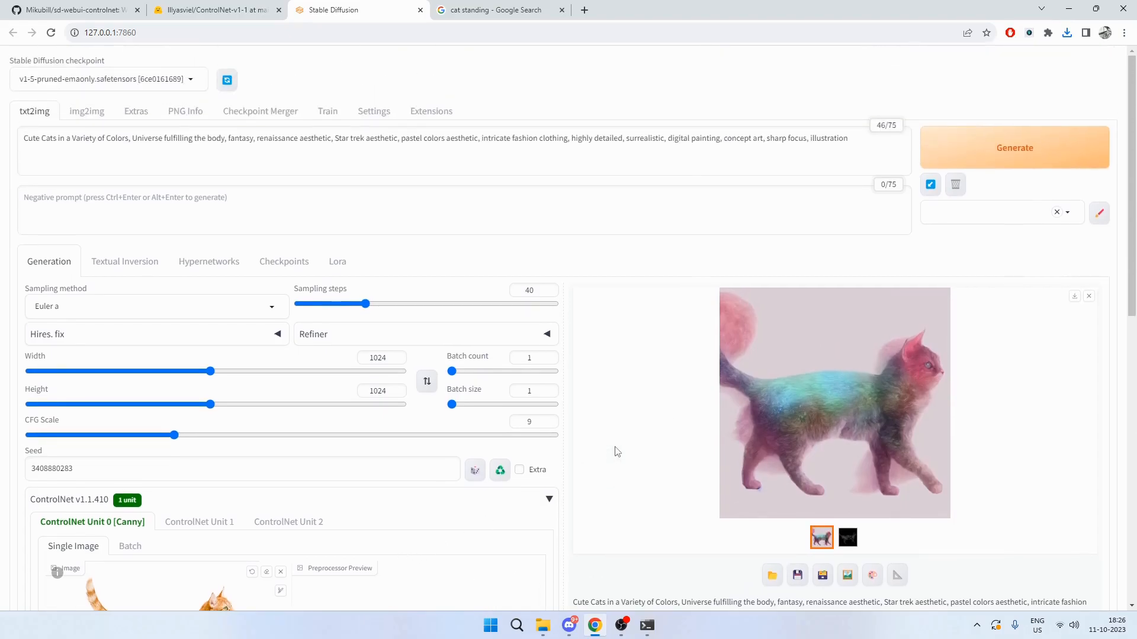
{"action": "left_click_drag", "start_coordinate": [36, 139], "coordinate": [125, 139]}
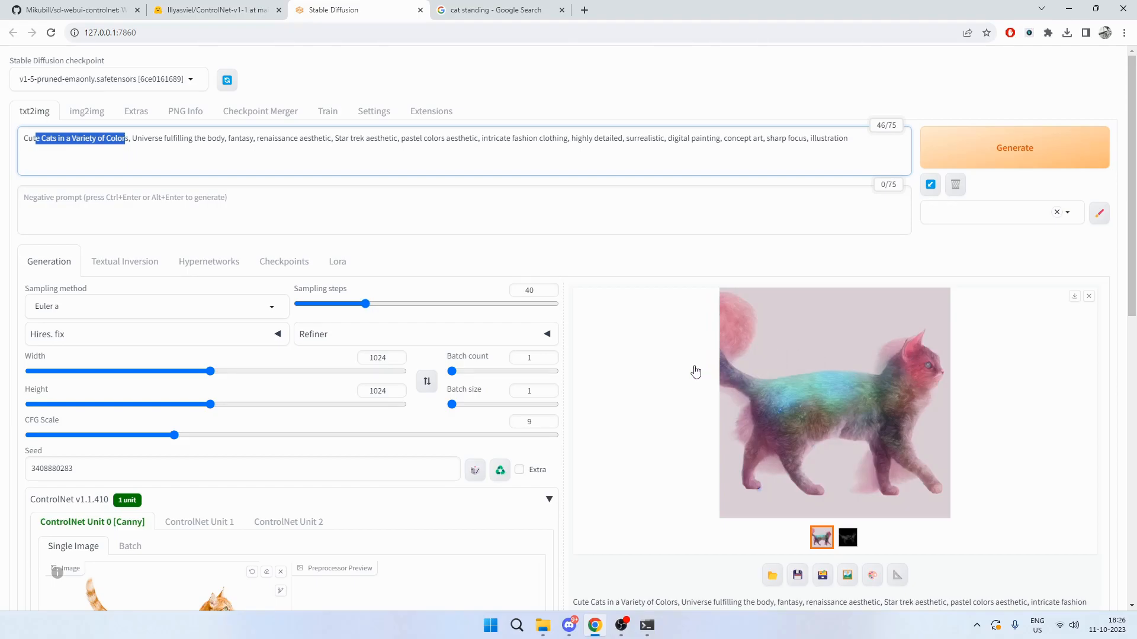
{"action": "scroll", "coordinate": [687, 364], "scroll_direction": "down", "scroll_amount": 2}
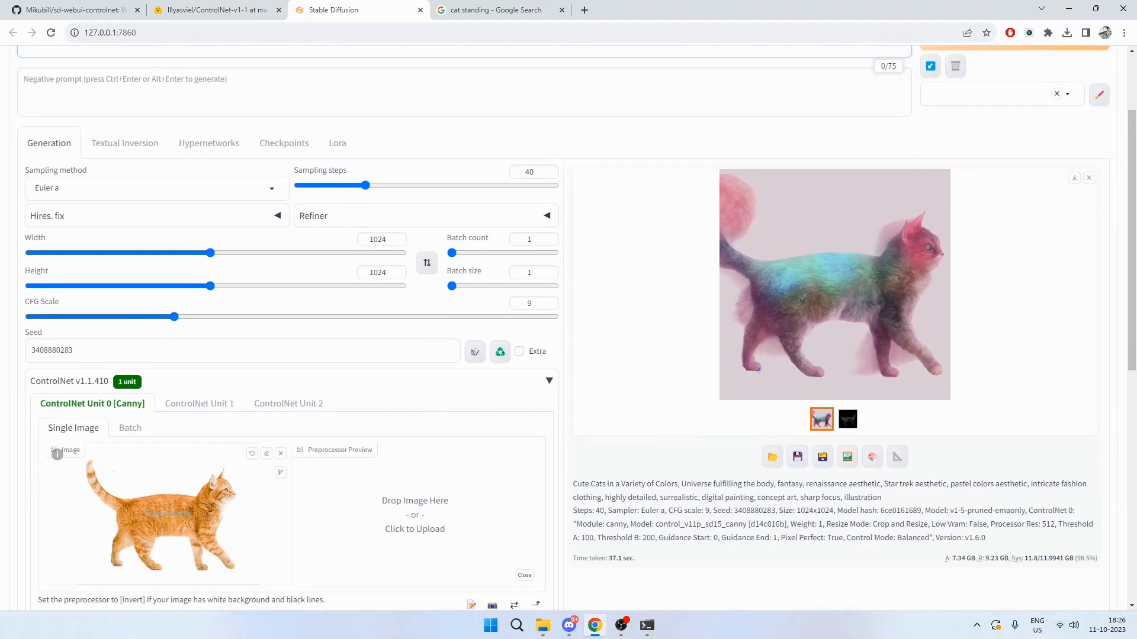
{"action": "scroll", "coordinate": [196, 118], "scroll_direction": "up", "scroll_amount": 2}
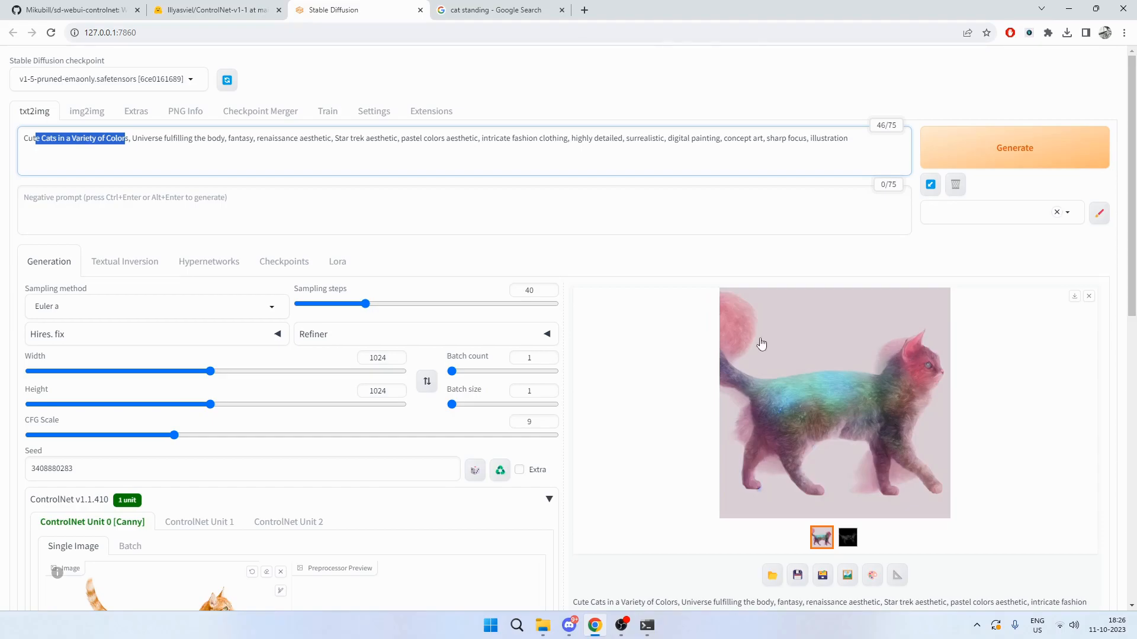
{"action": "key", "text": "alt+Tab"}
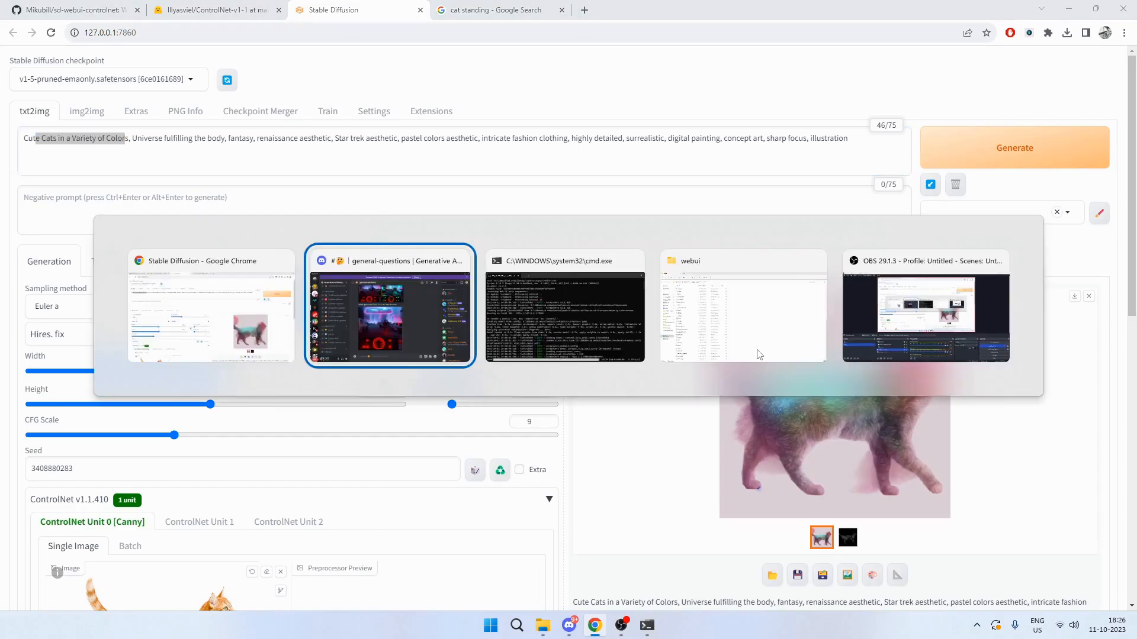
{"action": "key", "text": "alt+Tab"}
{"action": "key", "text": "alt+Tab"}
{"action": "key", "text": "alt+Tab"}
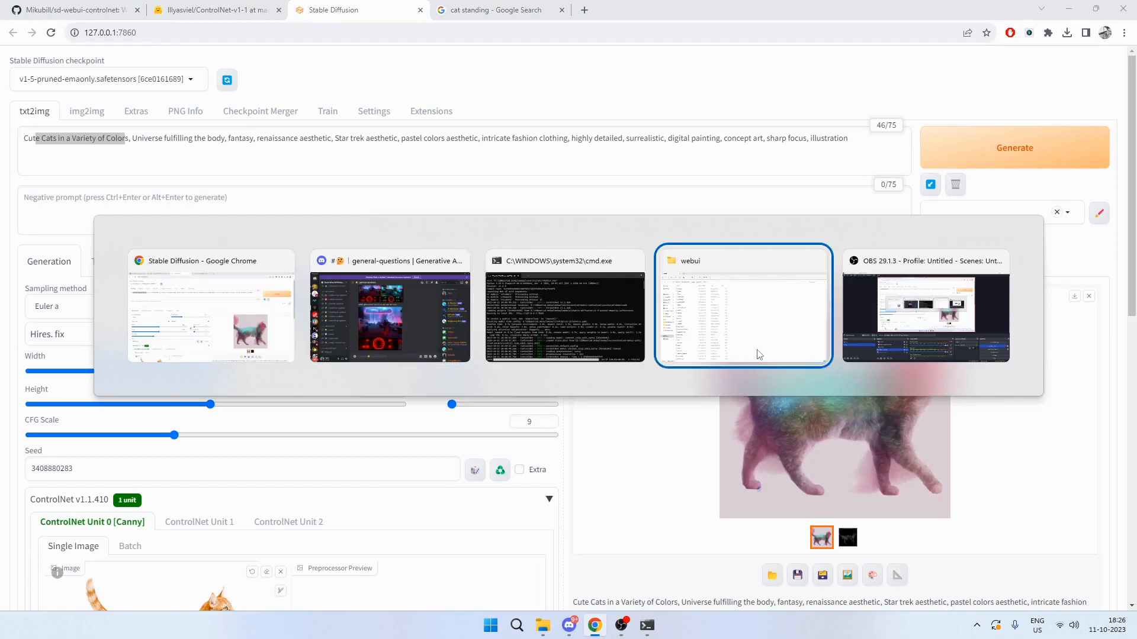
{"action": "key", "text": "alt+Tab"}
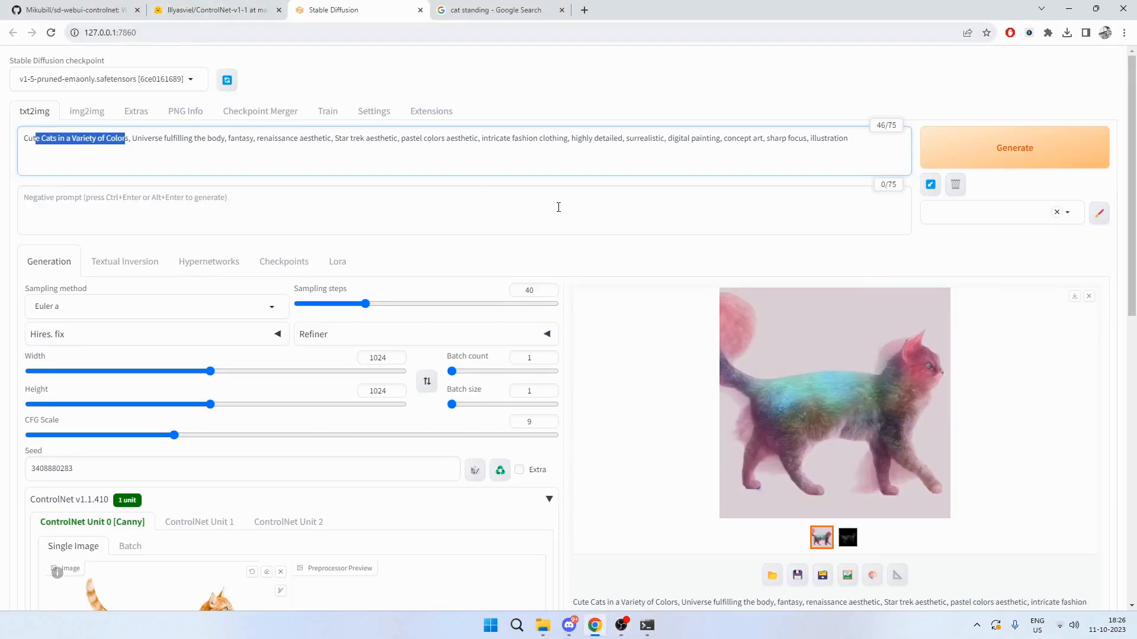